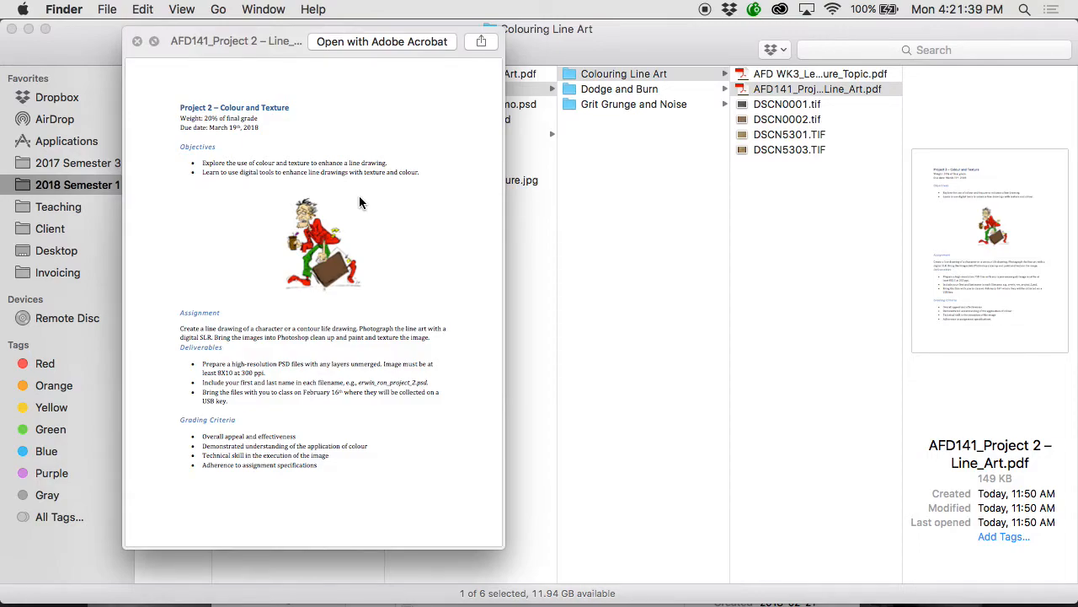
Dismiss the assignment preview and open the line drawing DSCN5303.TIF from the Colouring Line Art folder in Photoshop.
key("space")
left_click(760, 135)
left_click(759, 149)
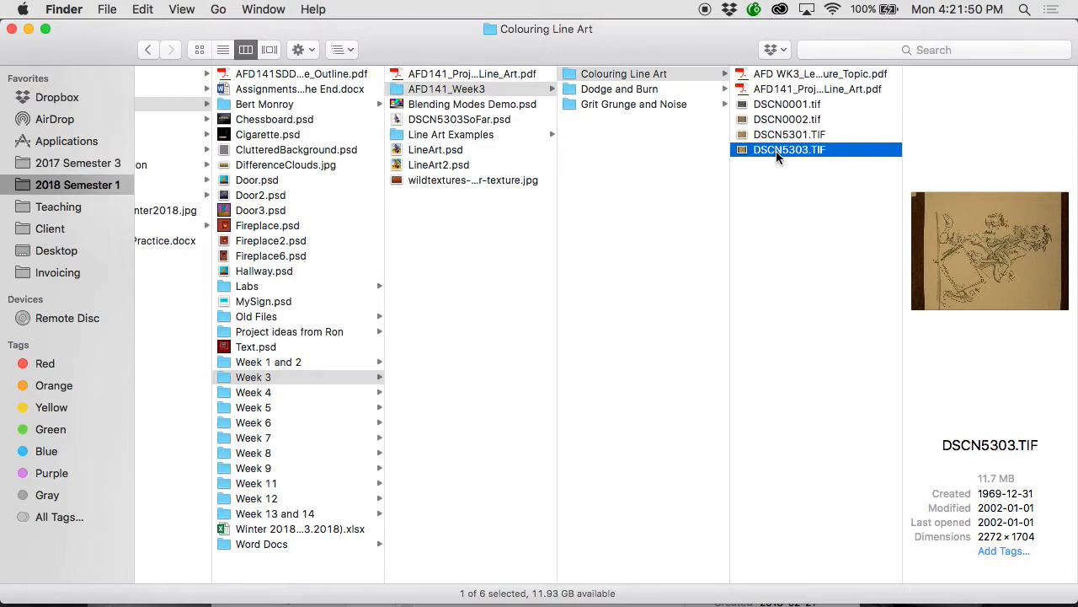
double_click(776, 151)
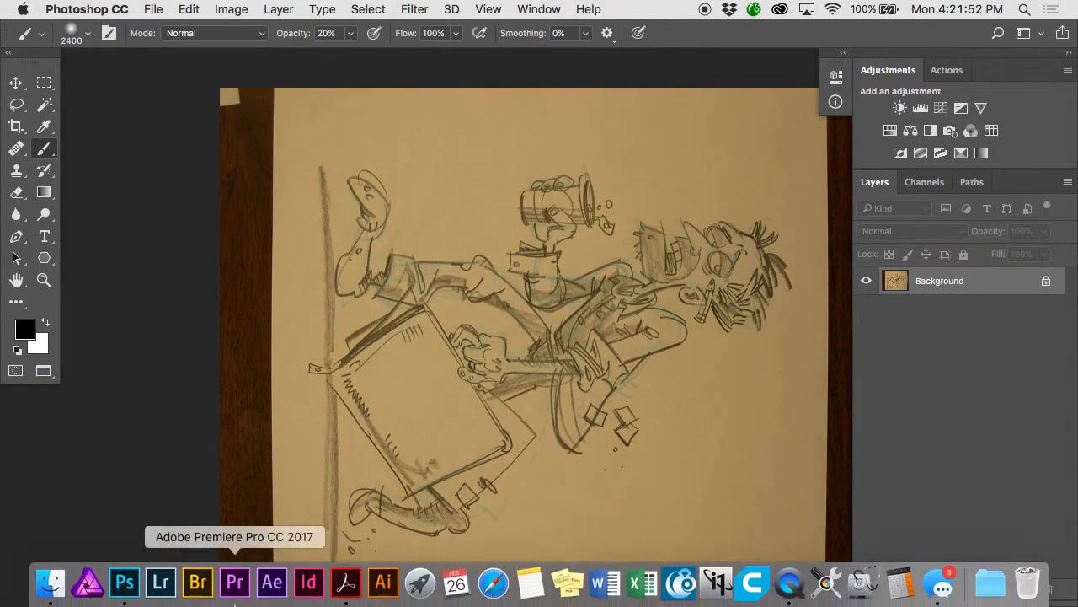
Read the cropping and desaturating instructions in AFD WK3_Lecture_Topic.pdf, and return to the drawing in Photoshop.
left_click(48, 581)
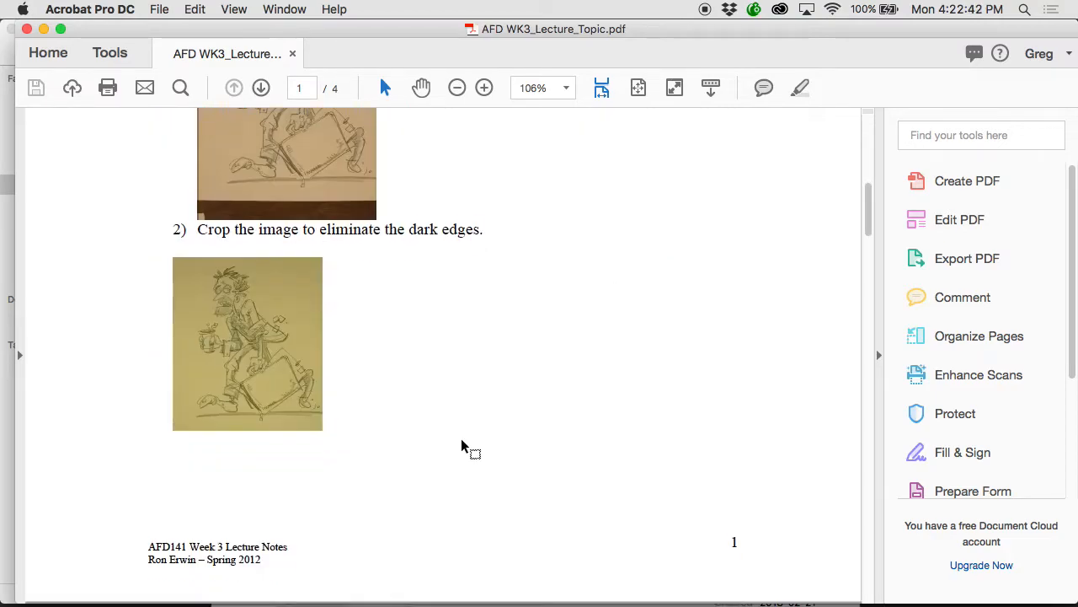
scroll(462, 445, "down", 5)
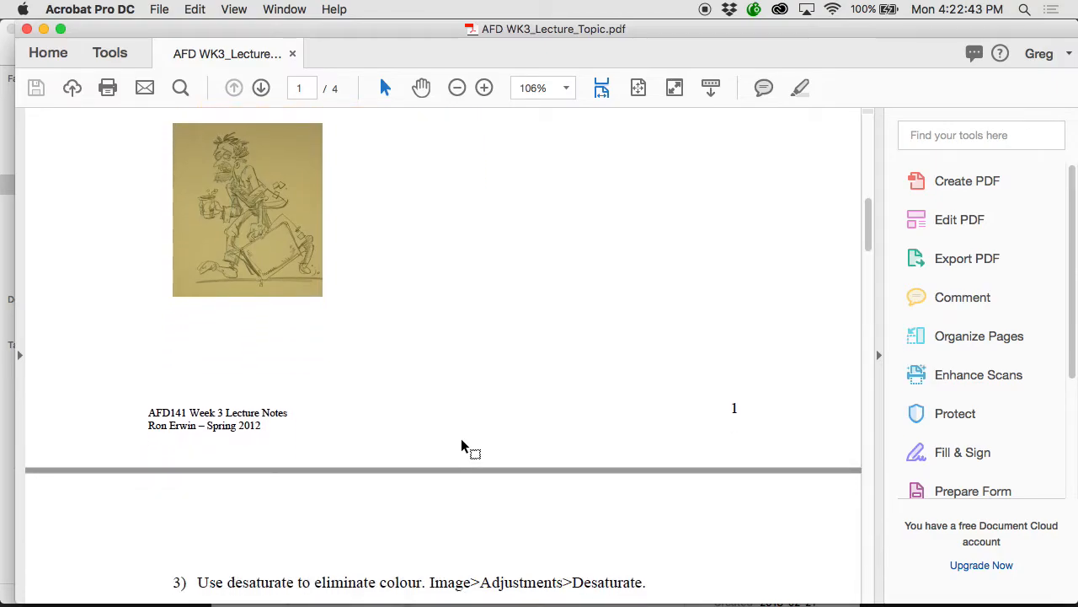
left_click(126, 595)
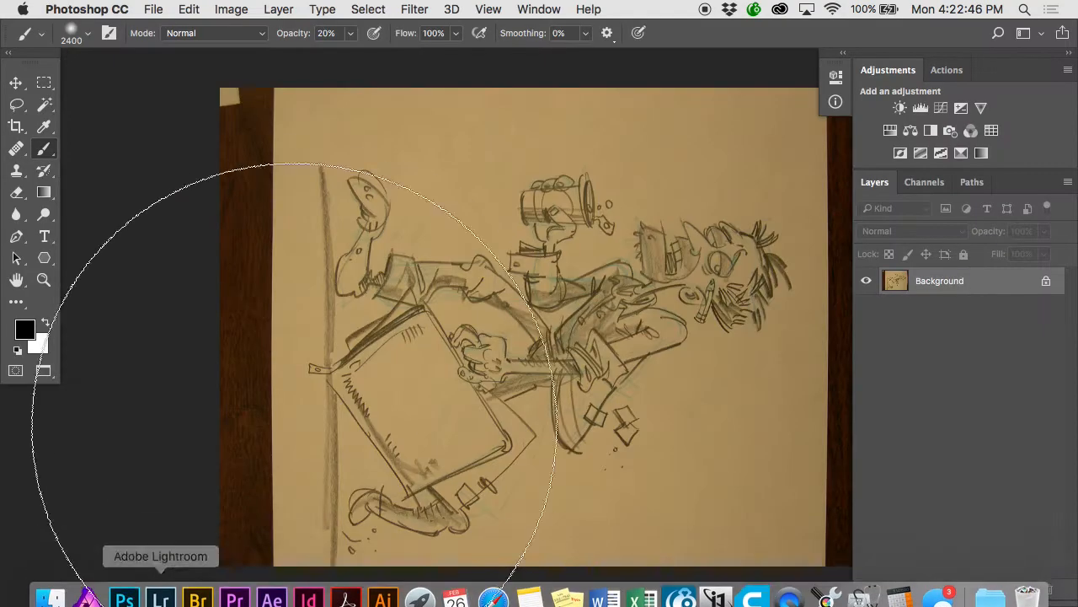
Crop the dark side edges off the drawing, using W x H x Resolution with blank dimensions and Delete Cropped Pixels enabled.
scroll(529, 331, "right", 3)
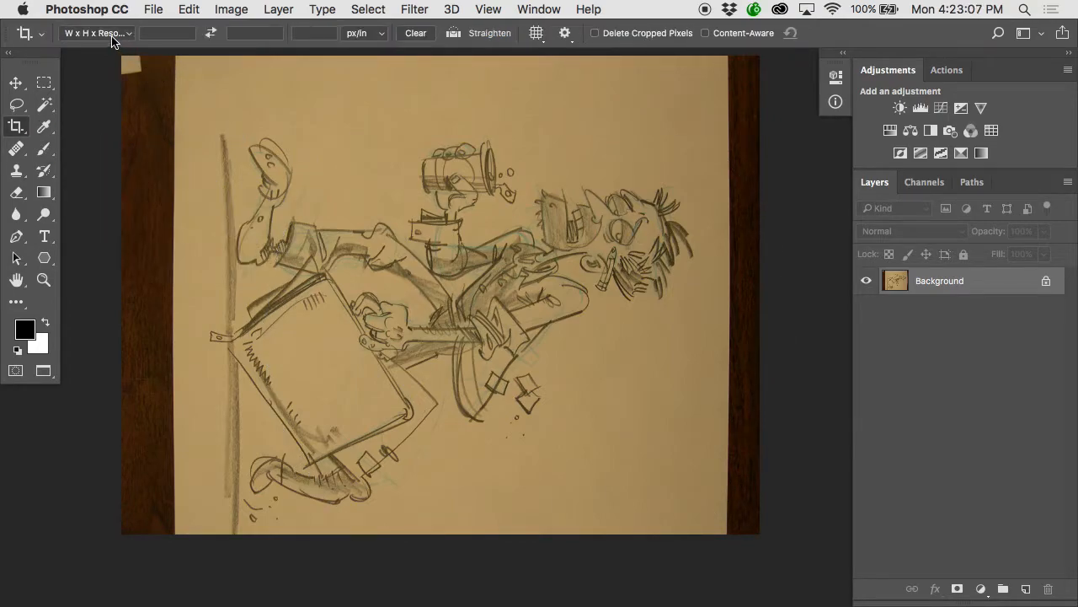
left_click(112, 37)
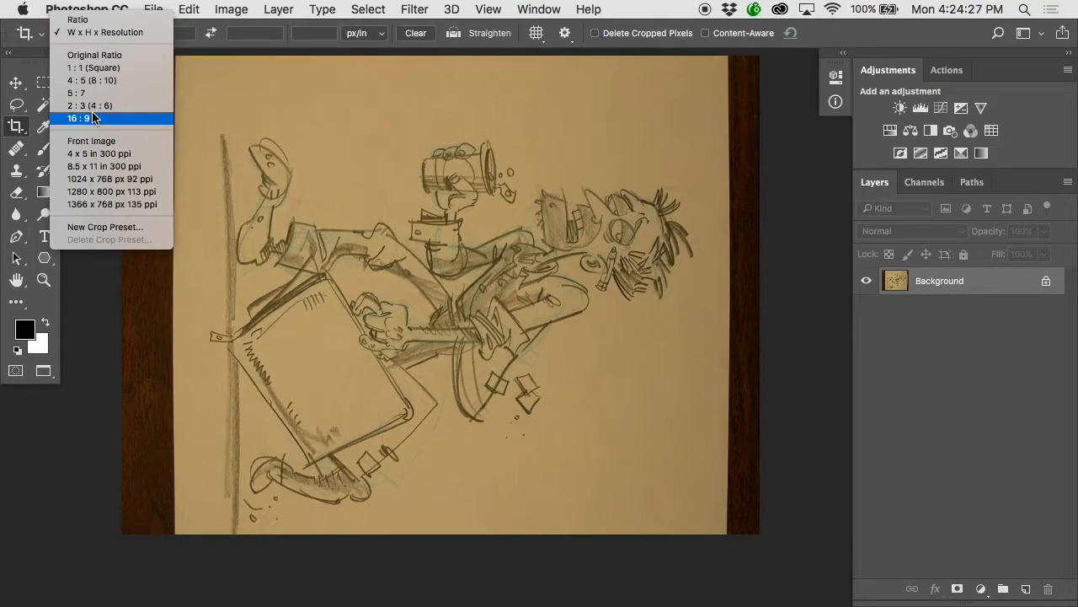
left_click(94, 34)
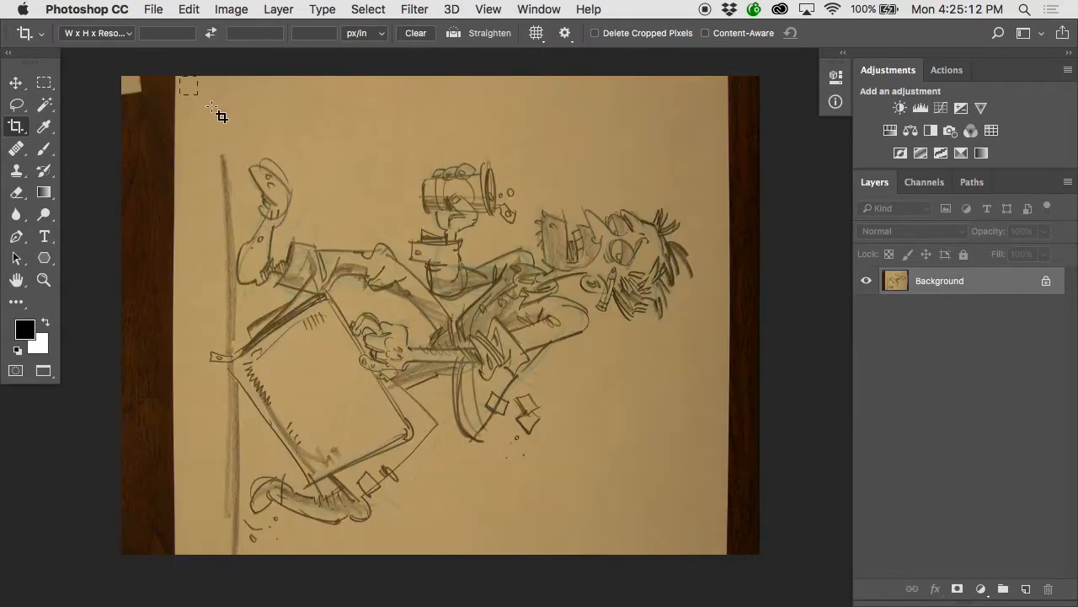
left_click_drag(212, 107, 730, 569)
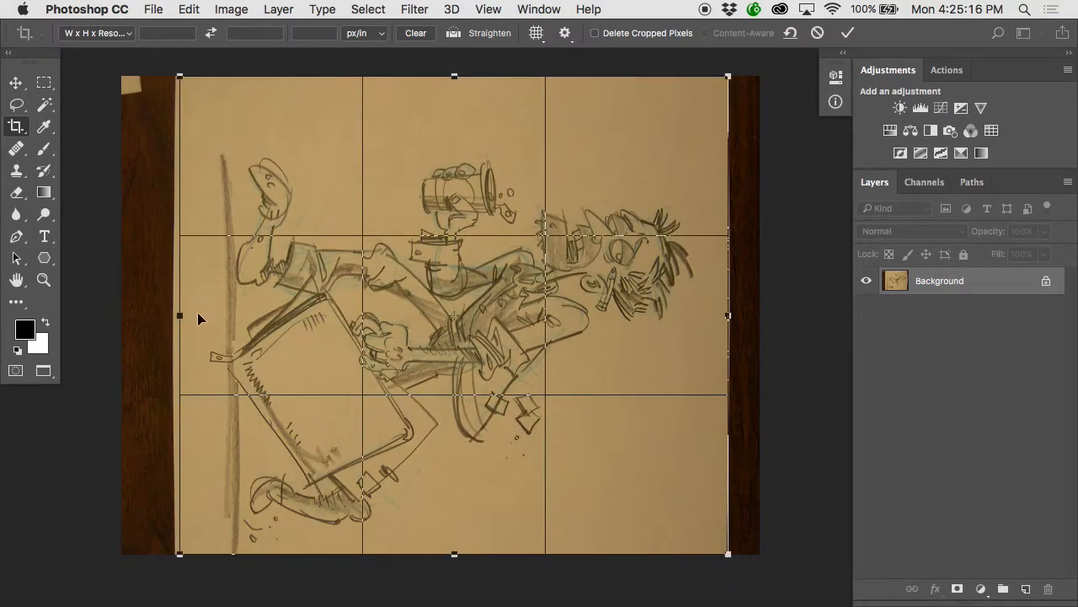
left_click_drag(183, 313, 179, 314)
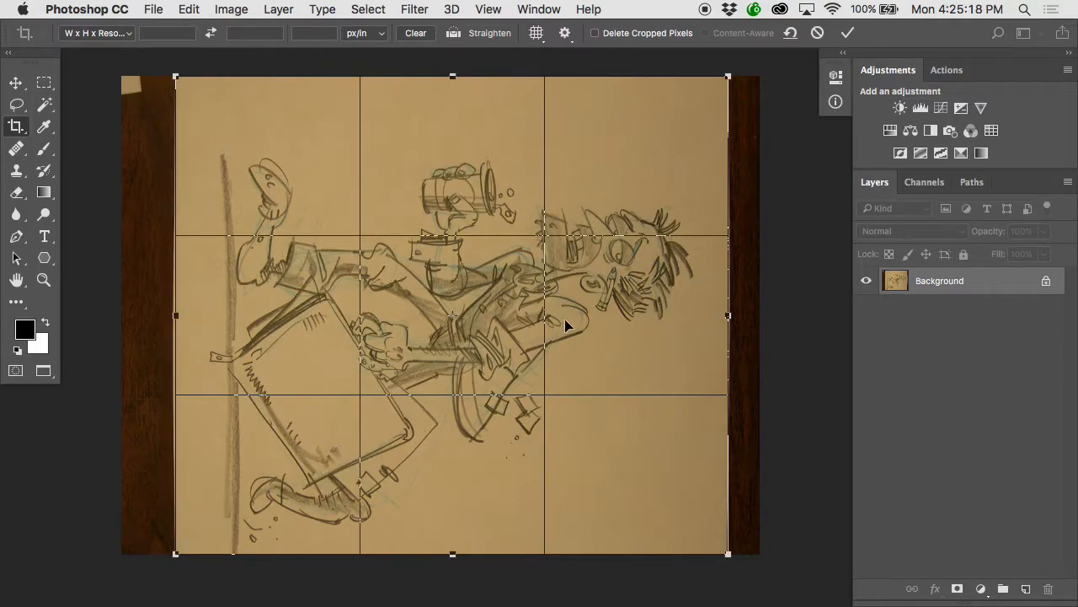
left_click_drag(734, 316, 731, 316)
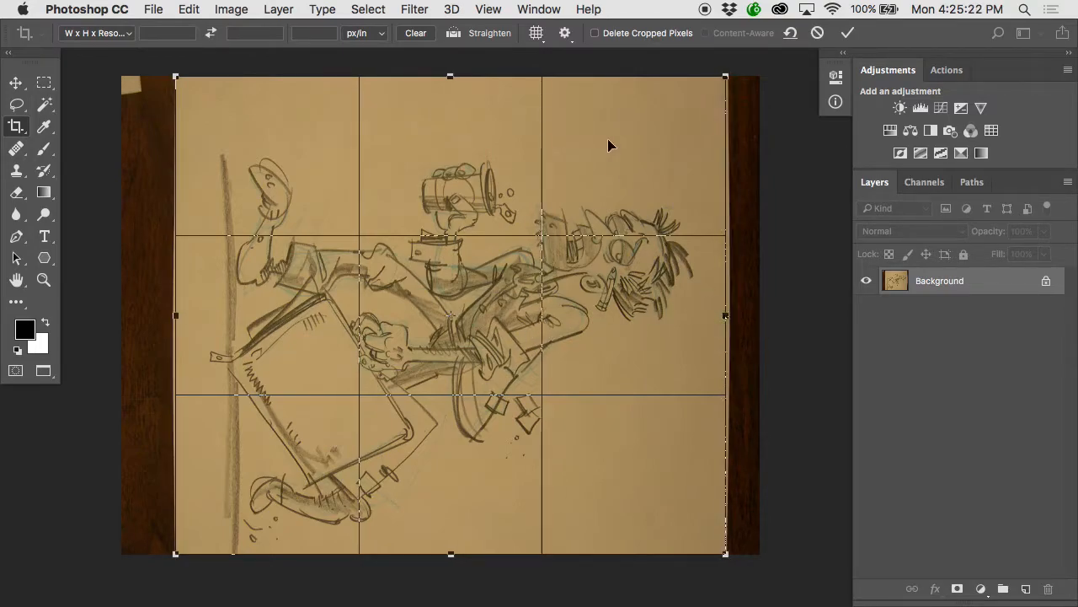
left_click(596, 34)
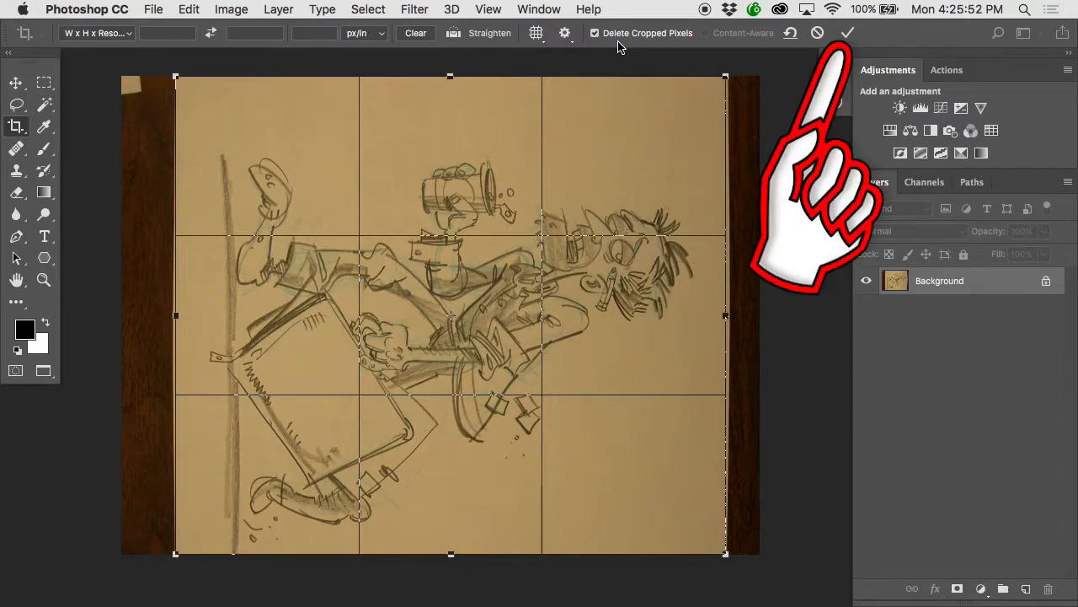
key("Return")
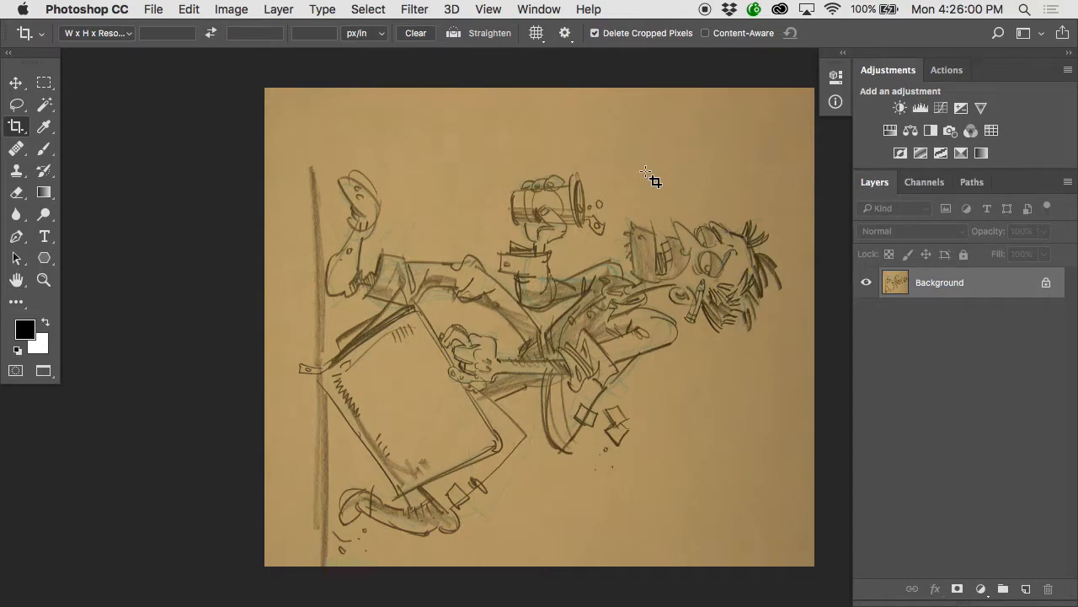
Rotate the cropped image 90° counter clockwise so the character stands upright.
left_click(231, 10)
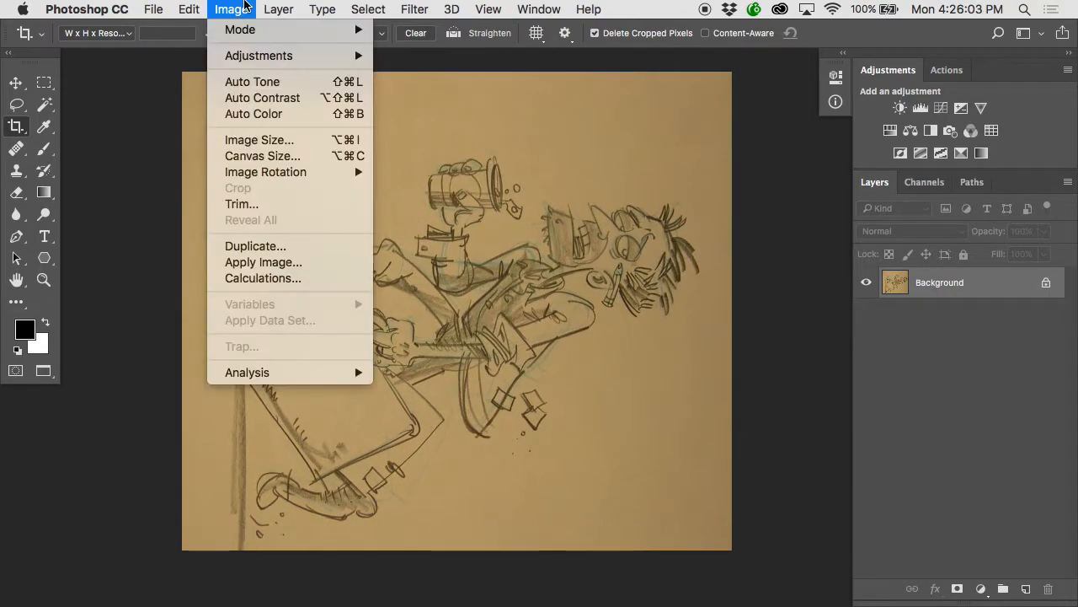
mouse_move(278, 172)
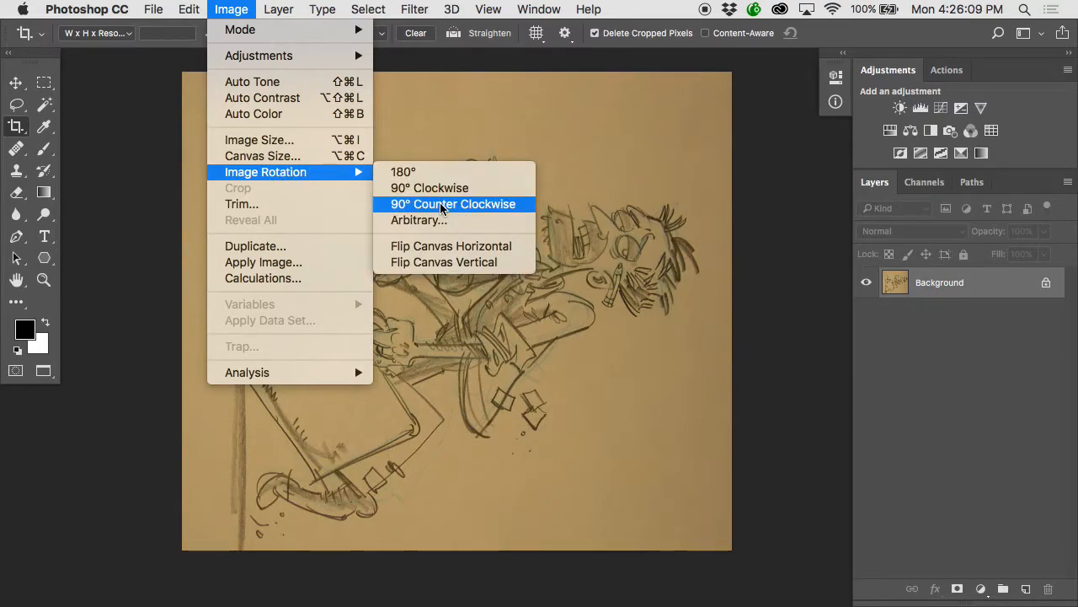
left_click(442, 204)
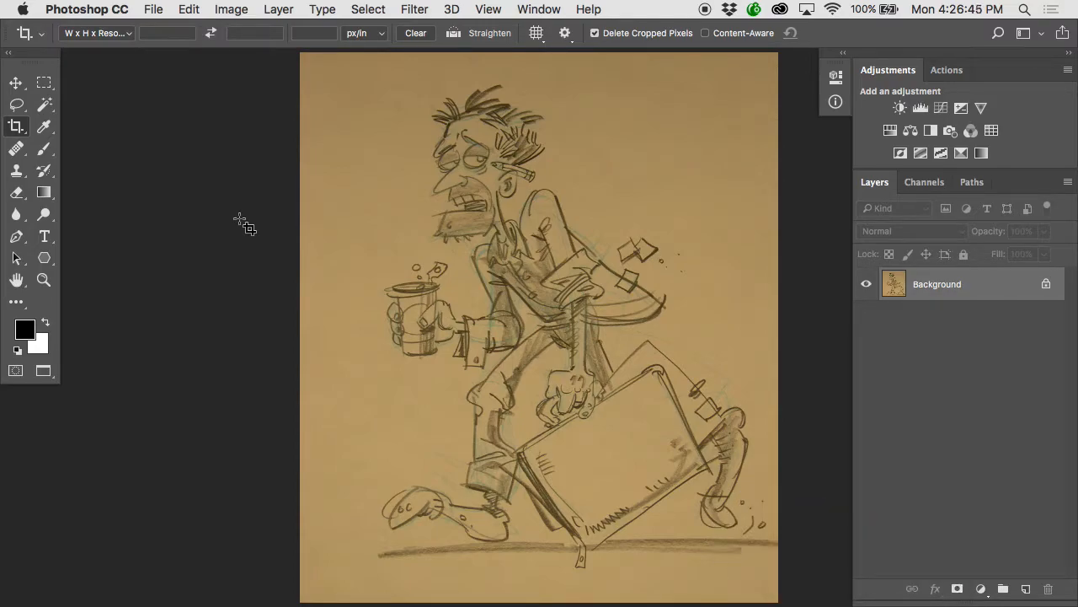
Add a Levels adjustment layer above the Background layer.
left_click(981, 588)
left_click(969, 270)
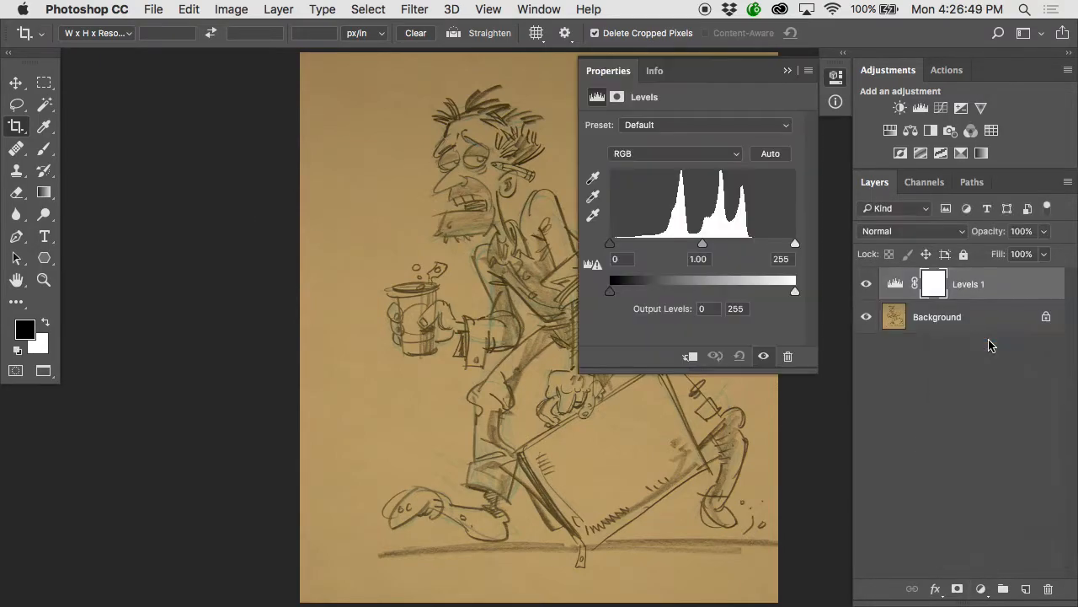
scroll(481, 126, "right", 8)
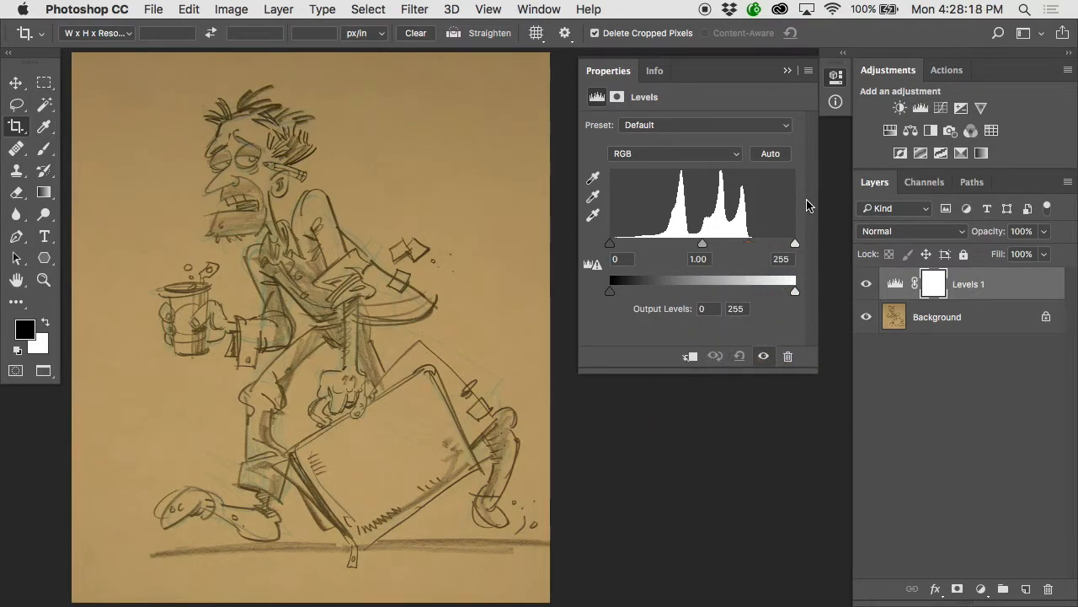
Try an RGB white input level of 192, comparing the drawing with and without the Levels layer, and return the level to 255.
left_click_drag(795, 243, 754, 244)
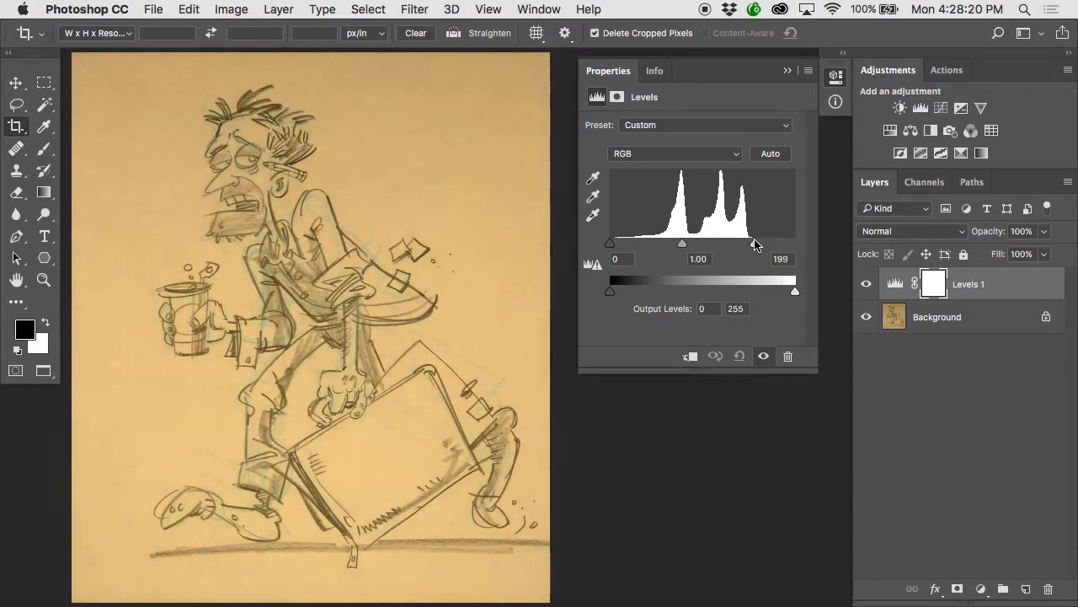
left_click(865, 285)
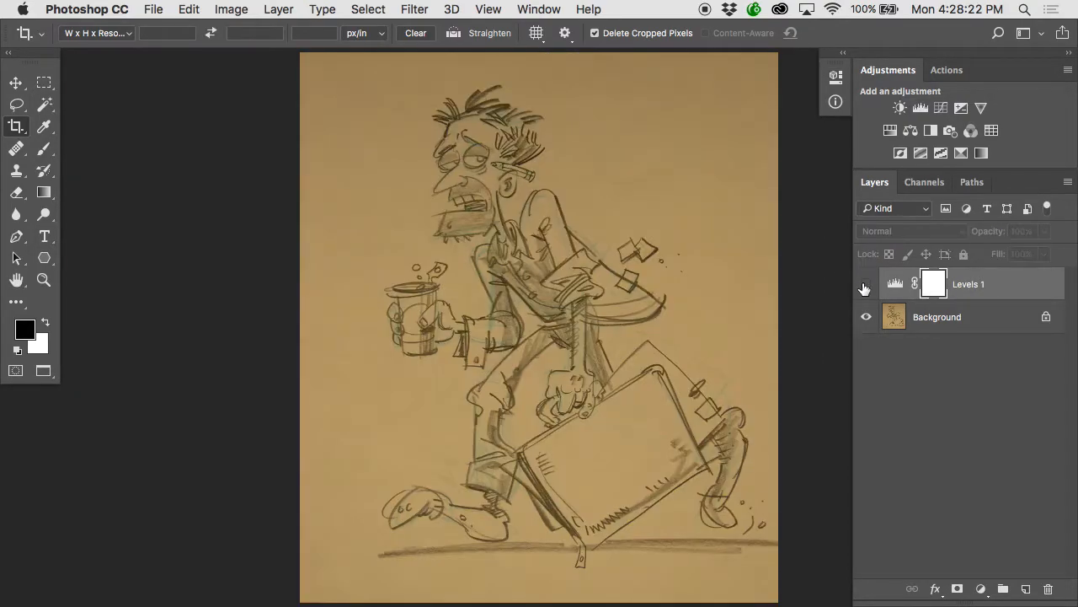
left_click(866, 286)
left_click(865, 286)
left_click(865, 286)
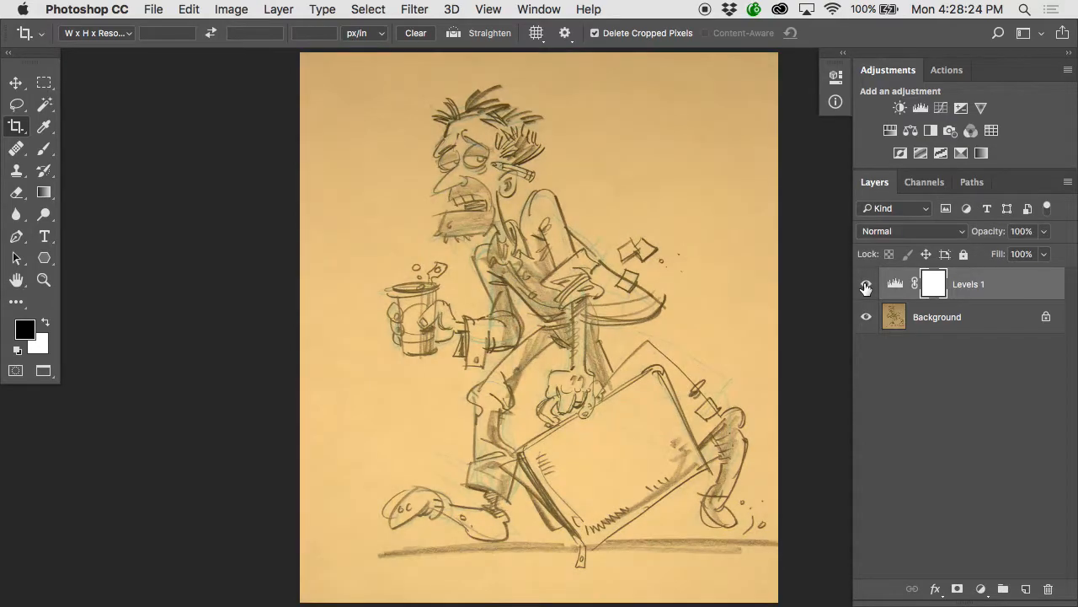
double_click(893, 285)
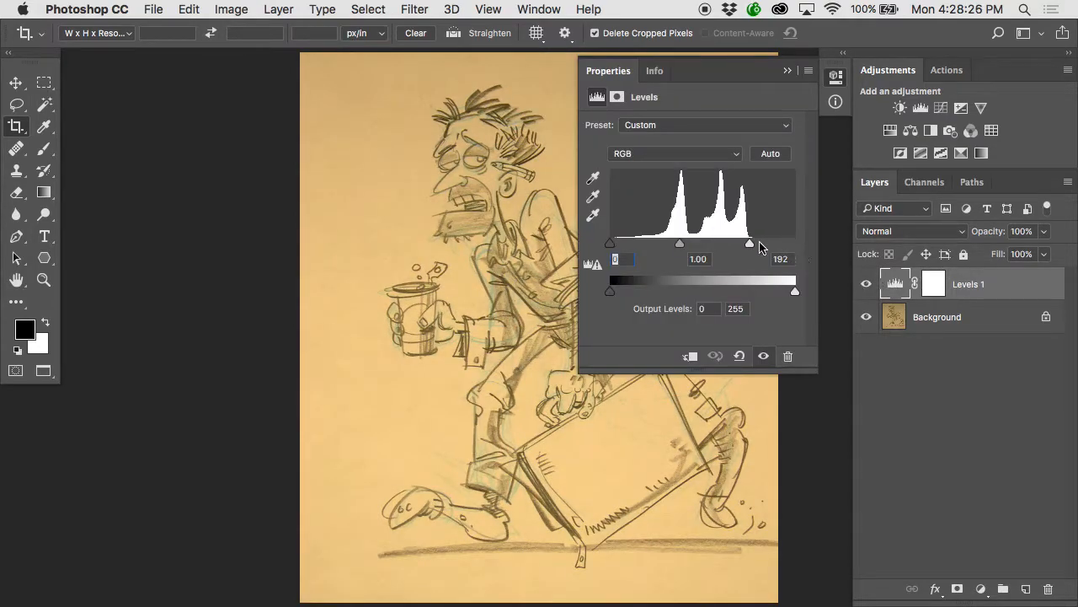
left_click_drag(752, 245, 800, 248)
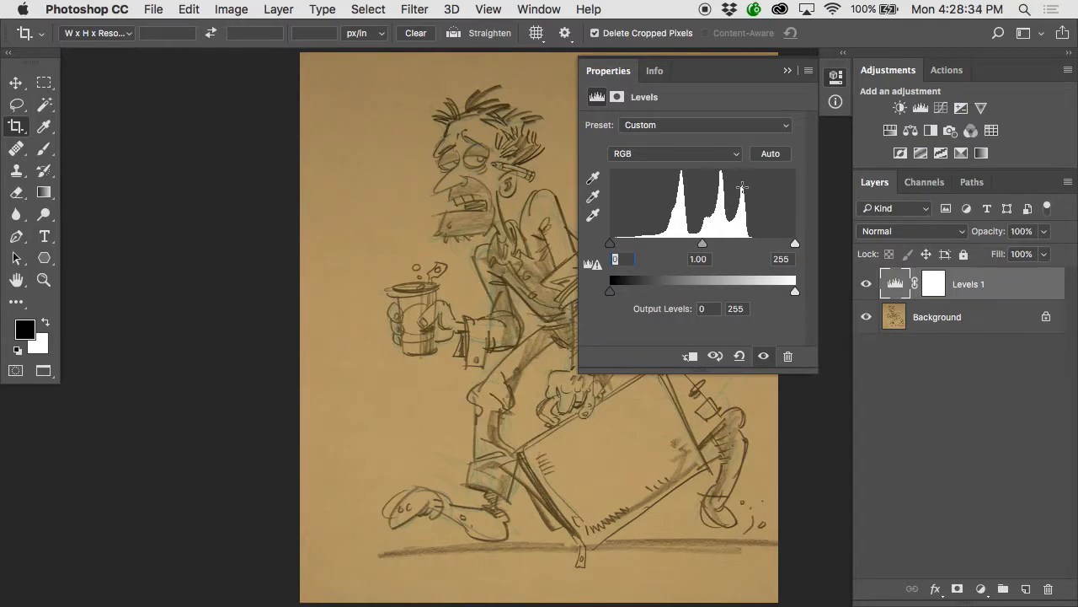
In the Red channel of the Levels layer, set the black input level to 44 and the white input level to 197.
left_click(737, 159)
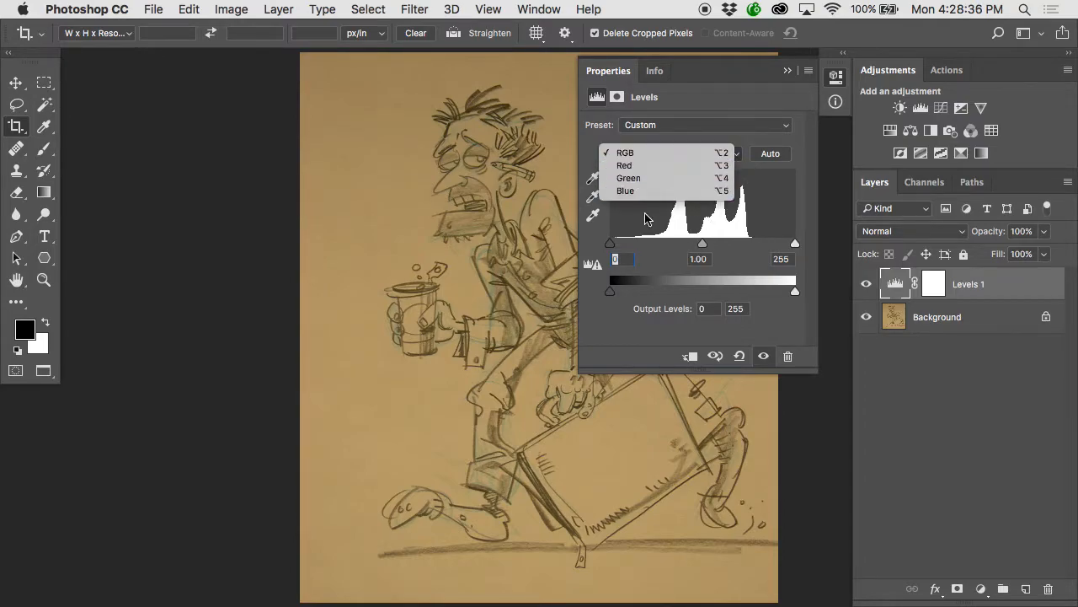
left_click(665, 169)
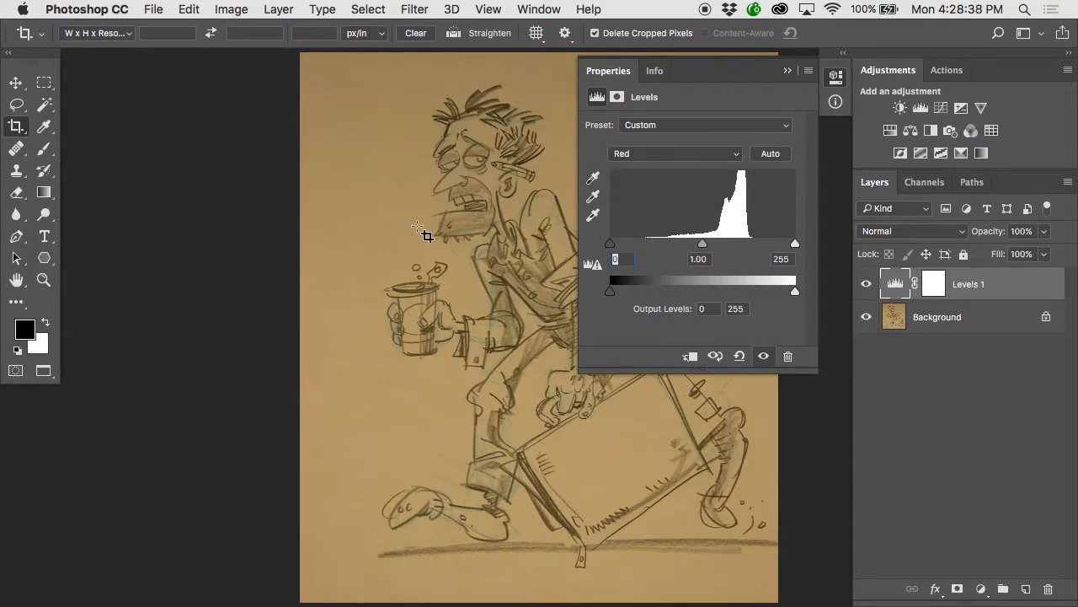
scroll(426, 233, "right", 10)
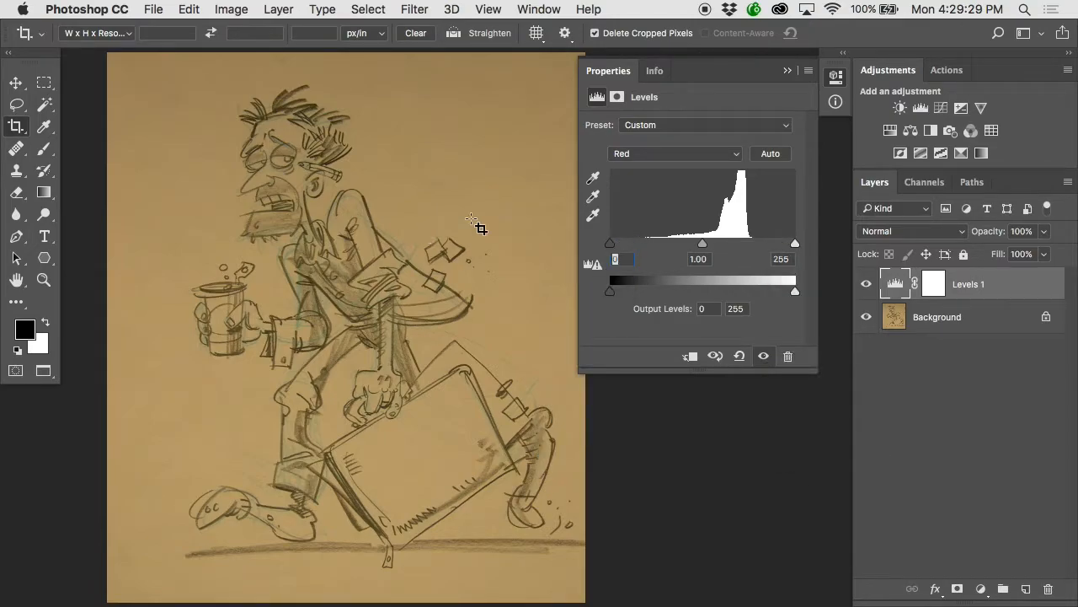
left_click_drag(795, 244, 753, 247)
mouse_move(611, 243)
left_mouse_down()
mouse_move(646, 249)
mouse_move(600, 245)
mouse_move(641, 249)
left_mouse_up()
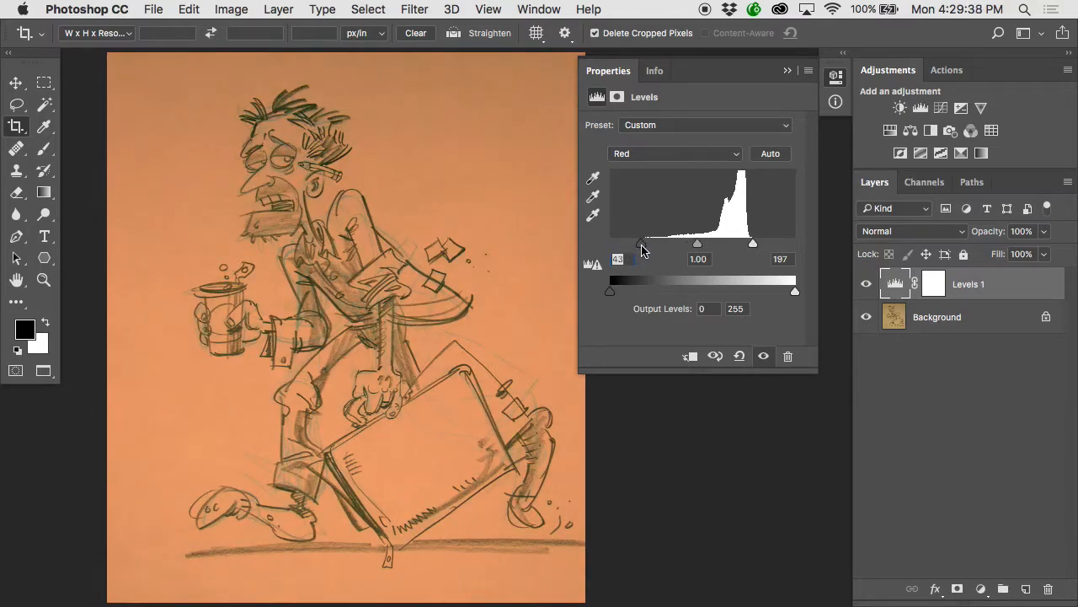
In the Green channel of the Levels layer, set the black input level to 35 and the white input level to 166.
left_click(662, 159)
left_click(662, 164)
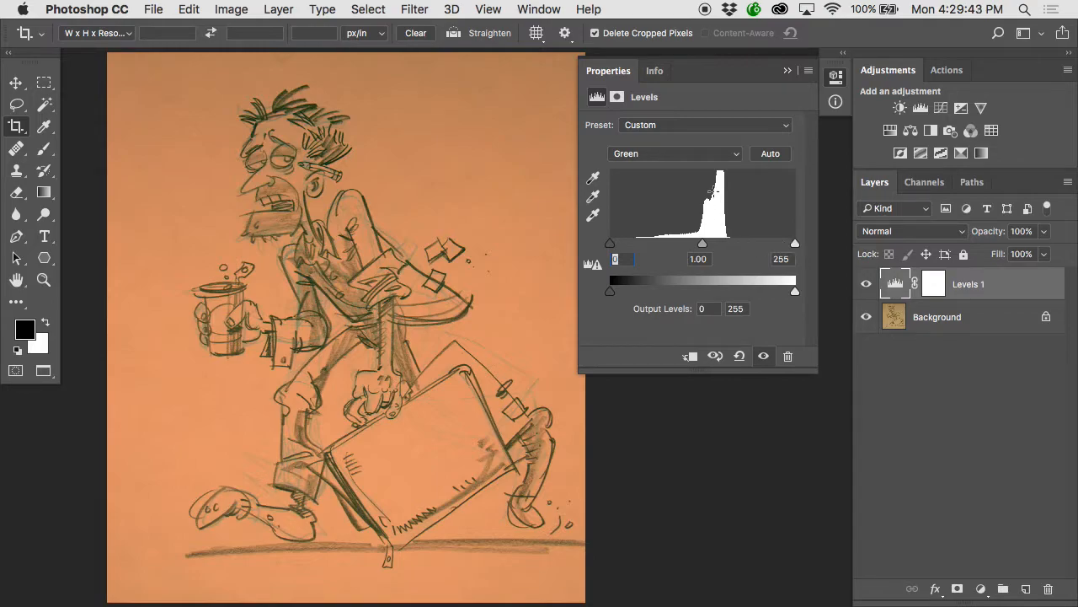
left_click(708, 154)
left_click(700, 142)
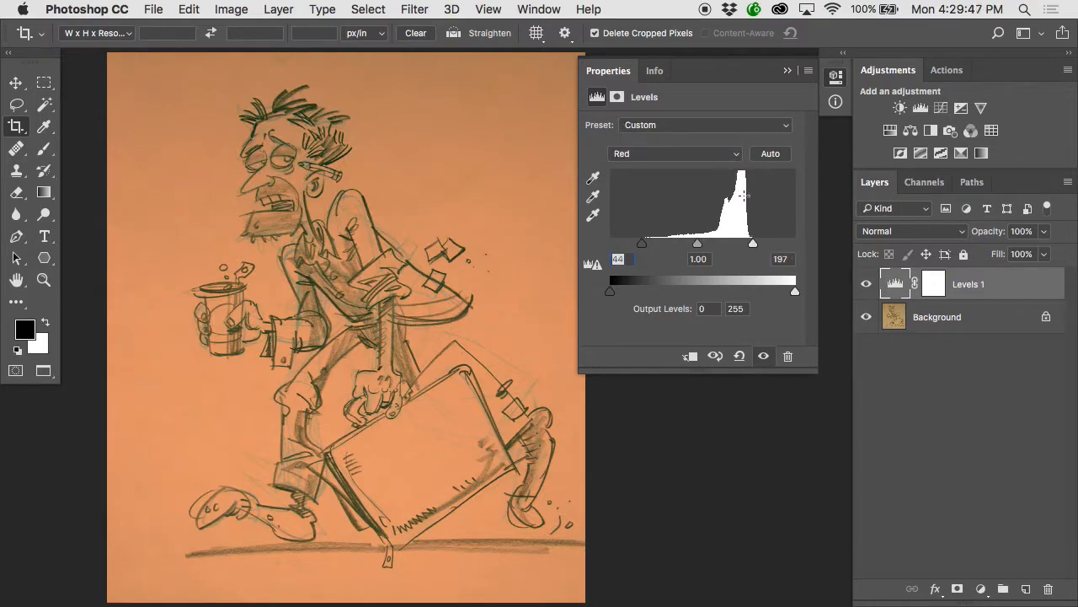
left_click(708, 154)
left_click(704, 168)
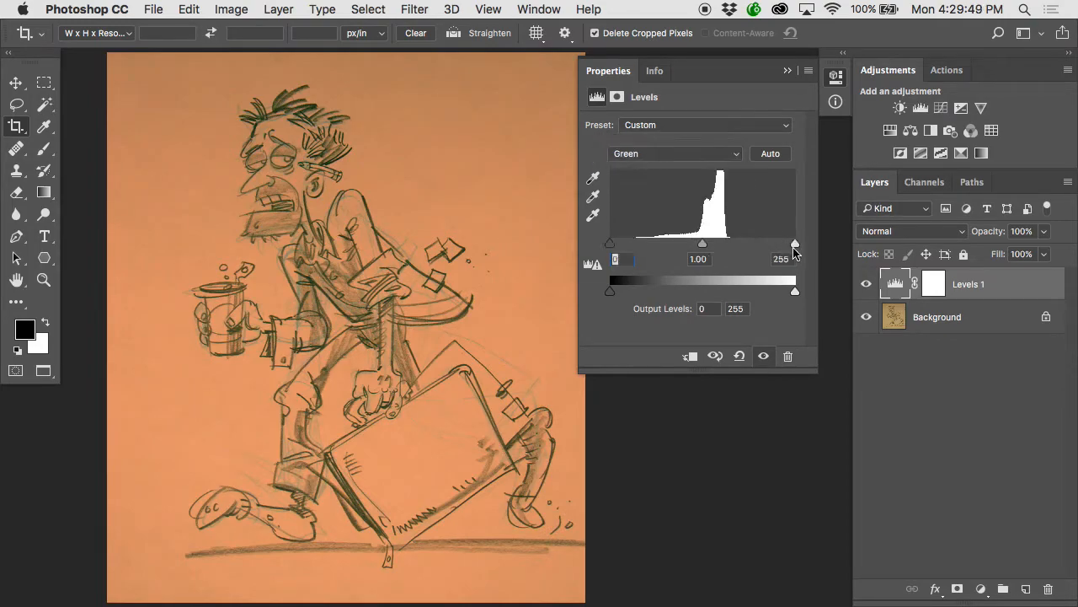
left_click_drag(795, 246, 731, 246)
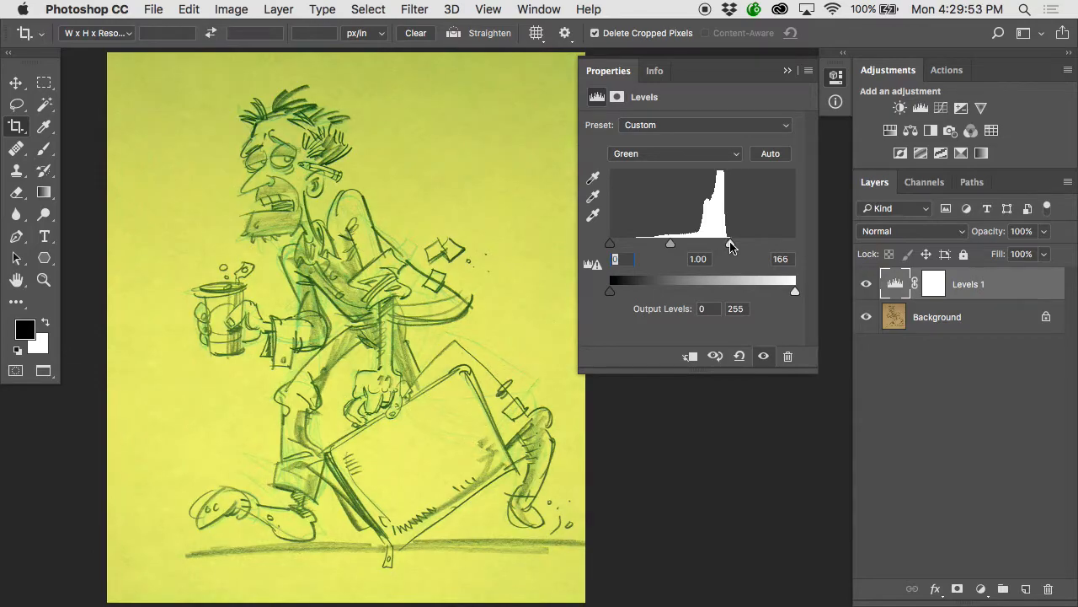
left_click_drag(613, 246, 636, 246)
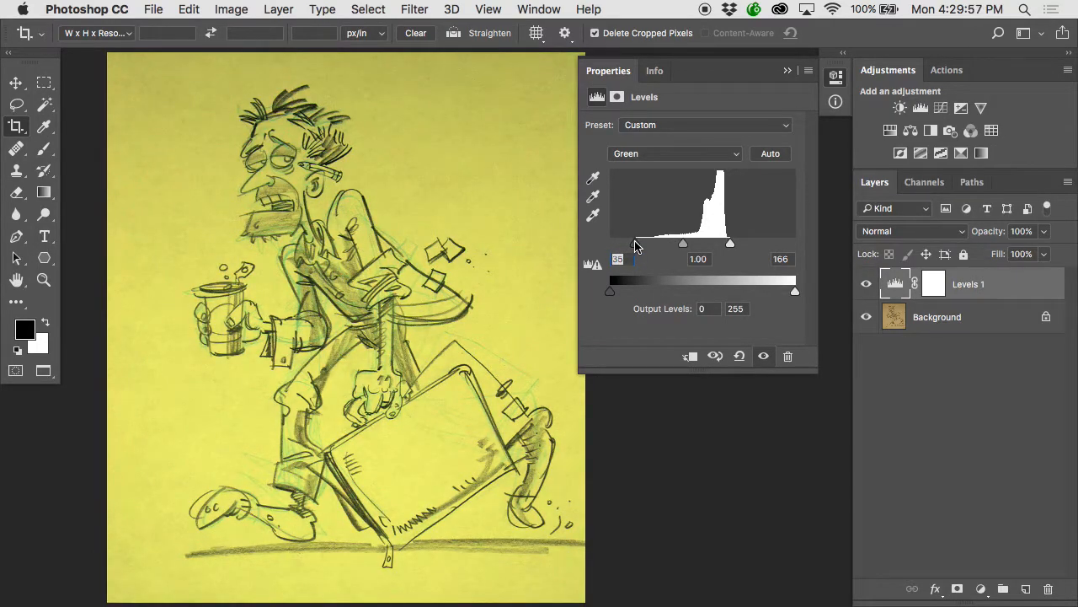
In the Blue channel of the Levels layer, lower the white input level to the bright end of the histogram.
left_click(698, 154)
left_click(686, 165)
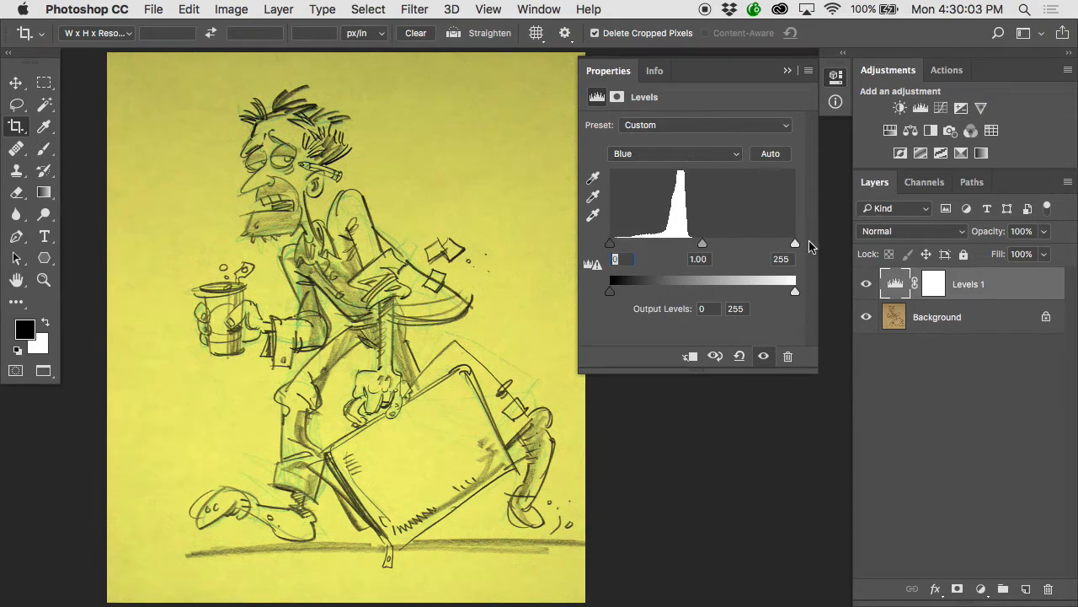
left_click_drag(796, 245, 691, 246)
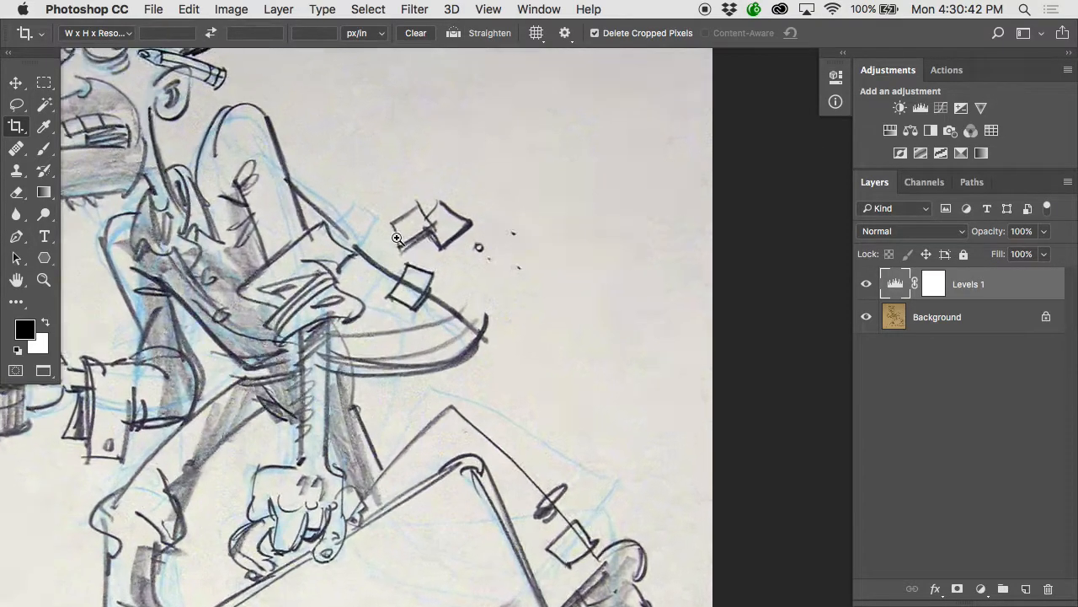
scroll(400, 241, "up", 4)
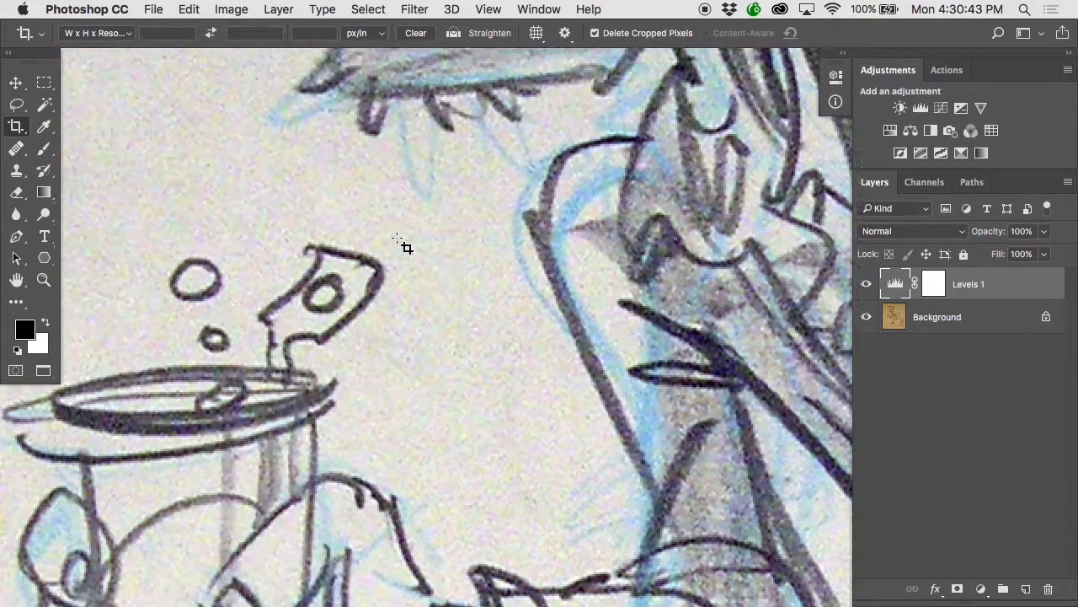
In the RGB channel of the Levels layer, set the white input level to 185.
scroll(401, 243, "up", 10)
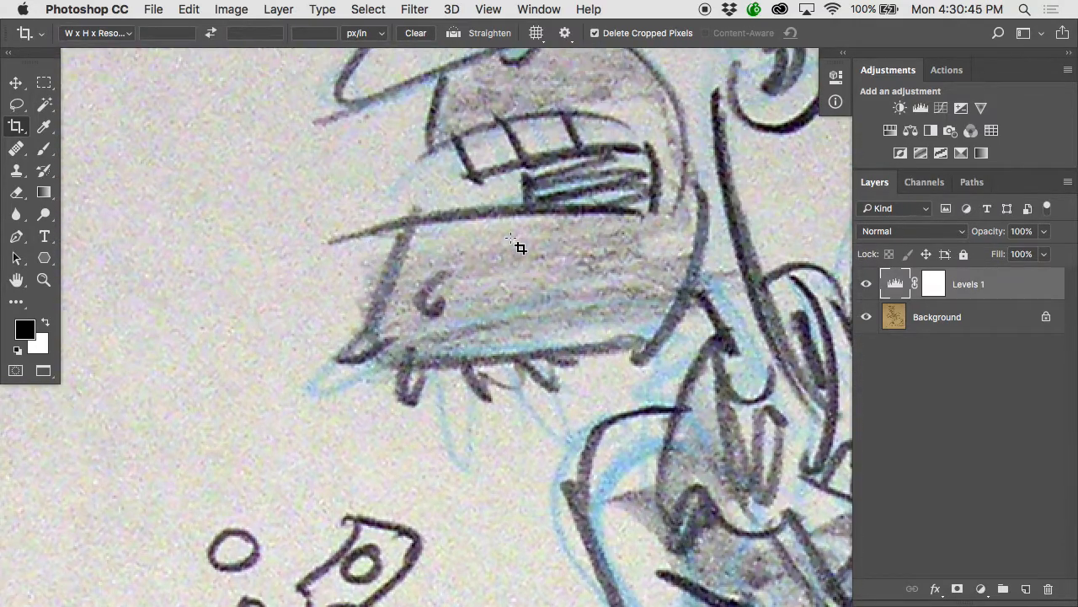
left_click(930, 232)
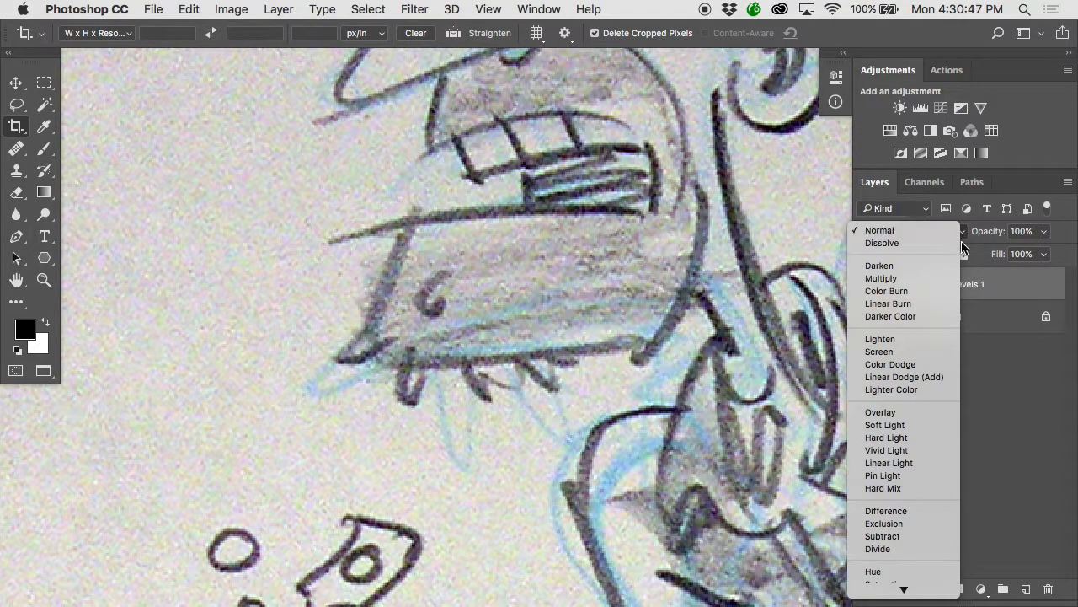
left_click(930, 231)
double_click(895, 284)
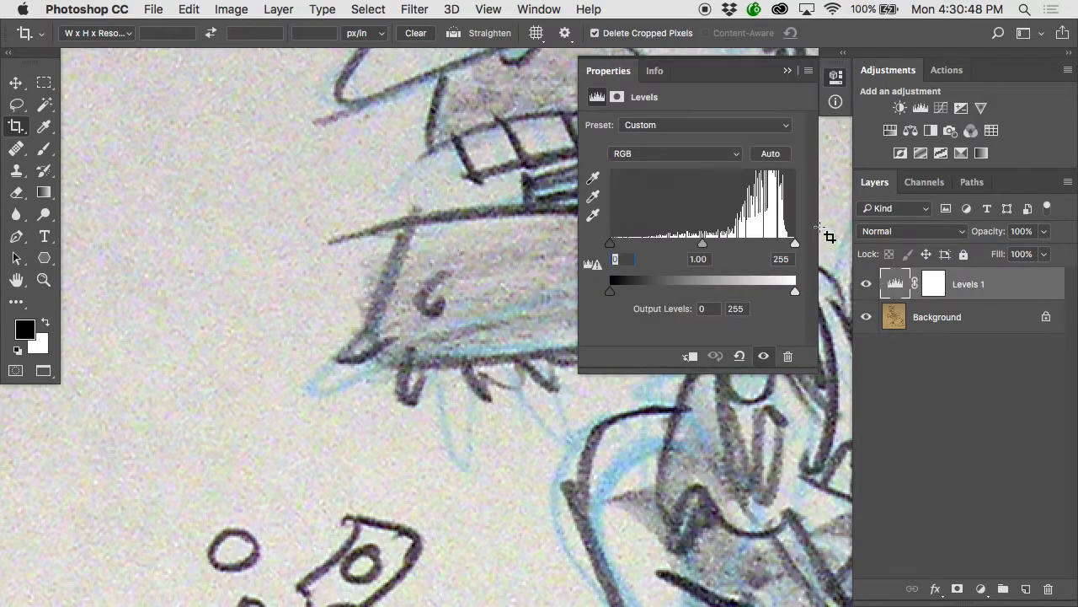
left_click(726, 153)
left_click(720, 155)
left_click_drag(795, 243, 755, 254)
left_click(430, 238, "alt")
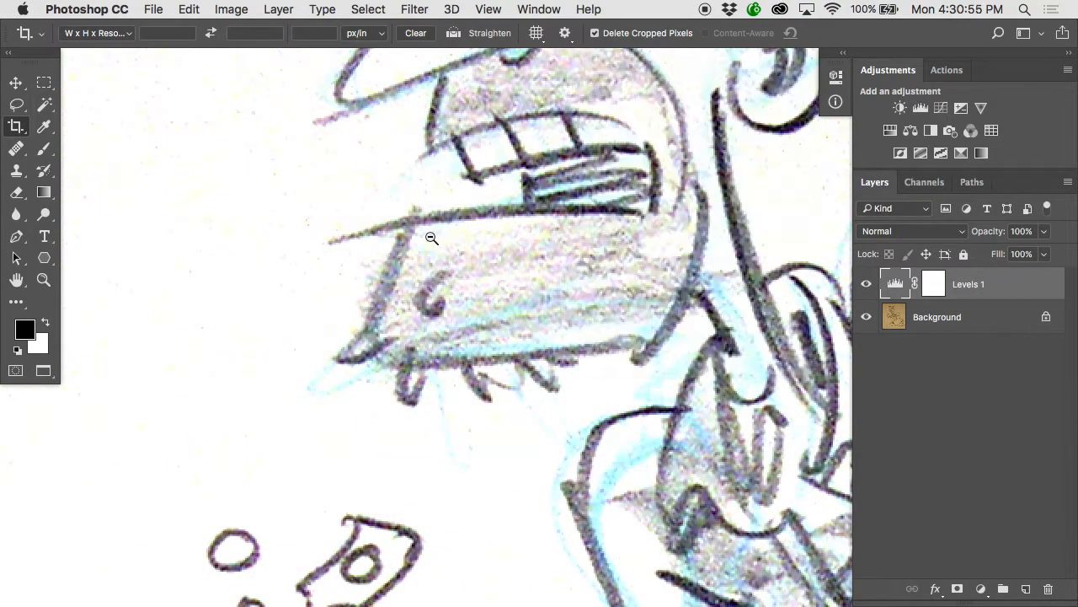
left_click(430, 237, "alt")
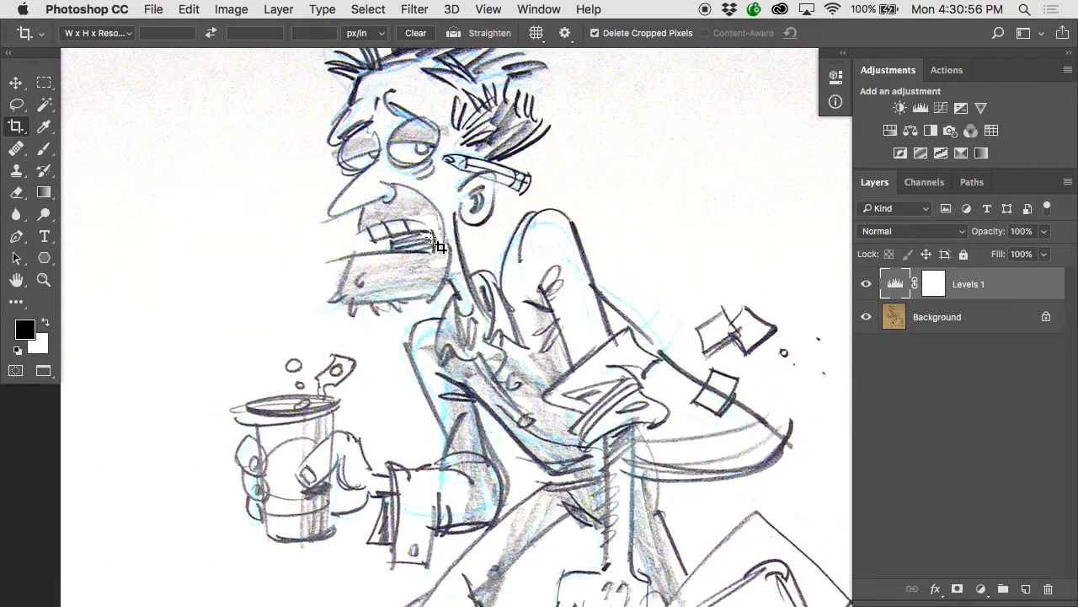
double_click(903, 292)
mouse_move(755, 246)
left_mouse_down()
mouse_move(734, 247)
mouse_move(743, 246)
left_mouse_up()
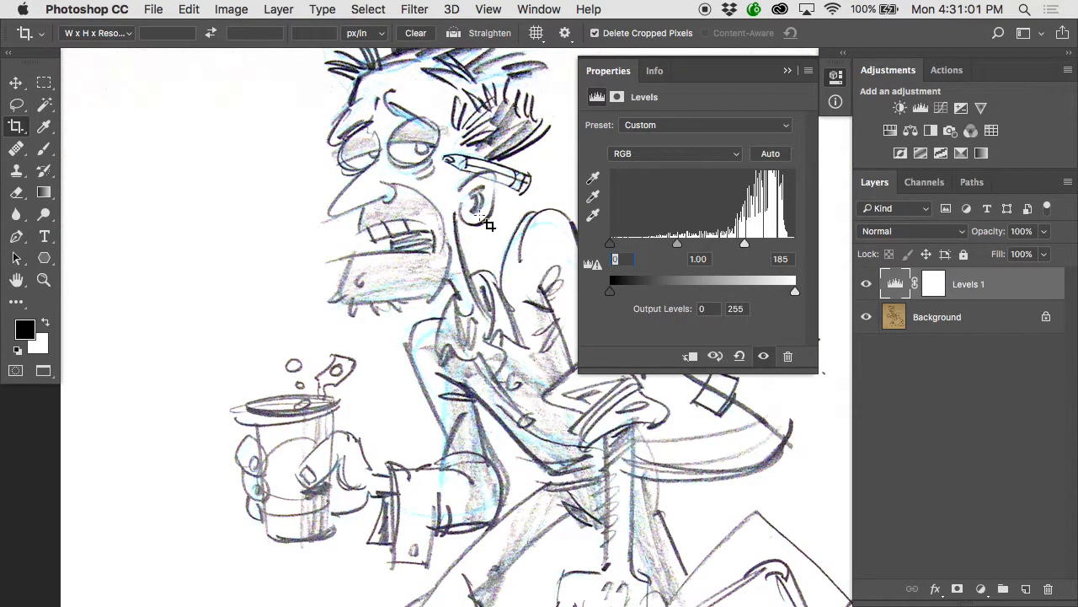
Raise the RGB black input level of the Levels layer to darken the pencil lines.
scroll(473, 191, "up", 2)
scroll(473, 191, "right", 1)
scroll(472, 191, "up", 1)
scroll(473, 190, "right", 1)
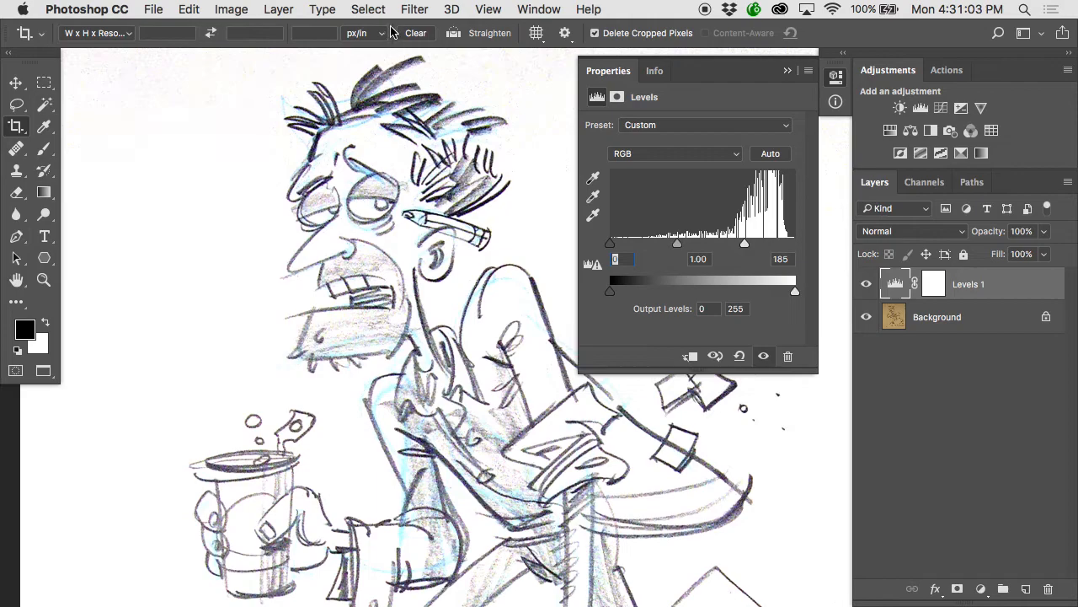
mouse_move(610, 246)
left_mouse_down()
mouse_move(729, 246)
mouse_move(683, 246)
mouse_move(695, 247)
left_mouse_up()
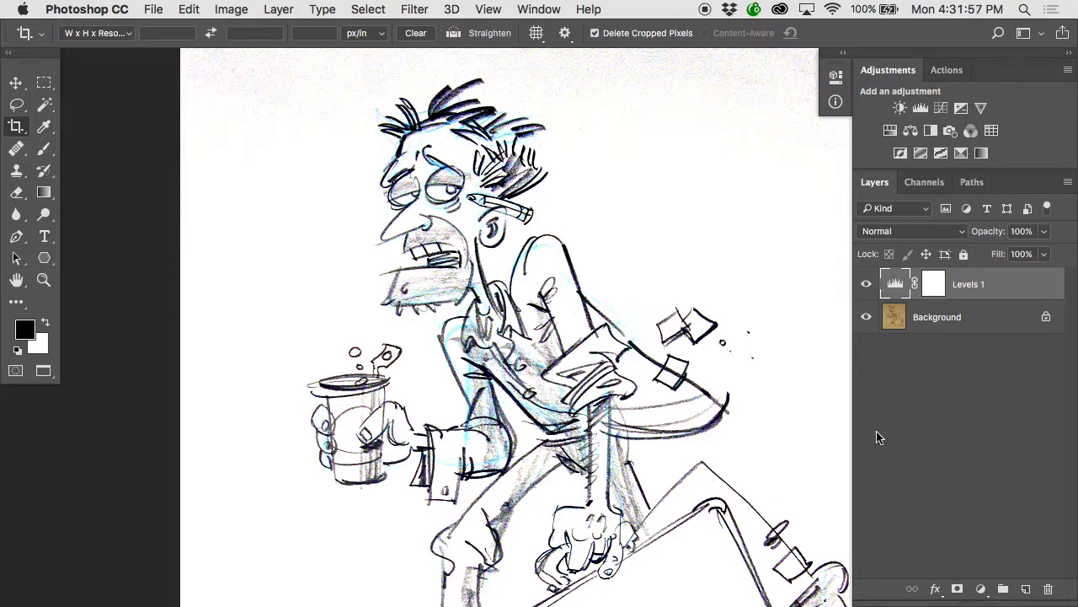
Add a Black & White adjustment layer above the Levels layer and set its Cyans value to 56.
left_click(981, 588)
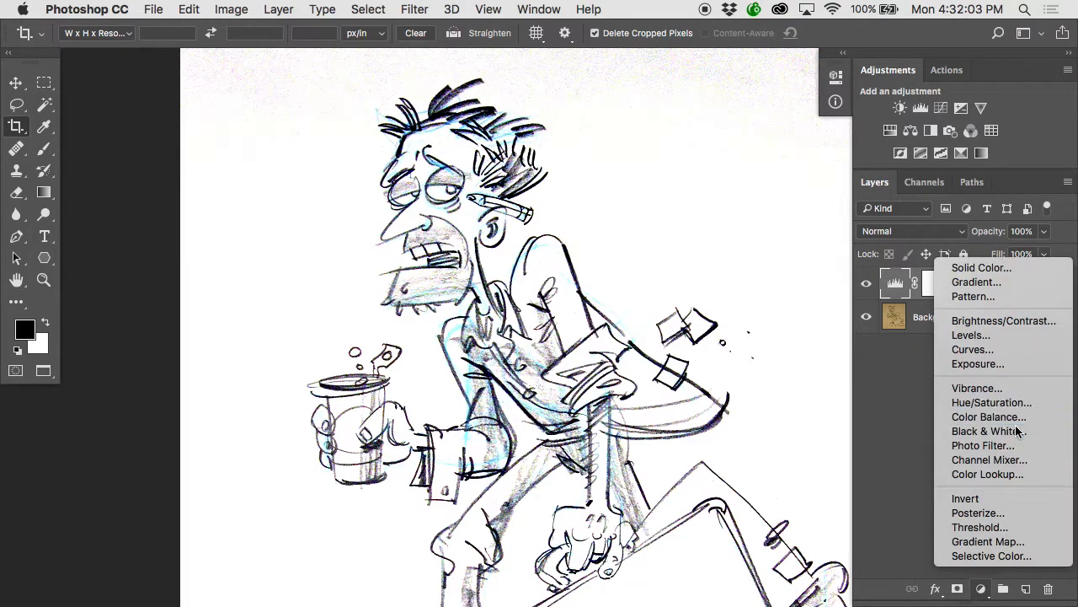
left_click(1017, 431)
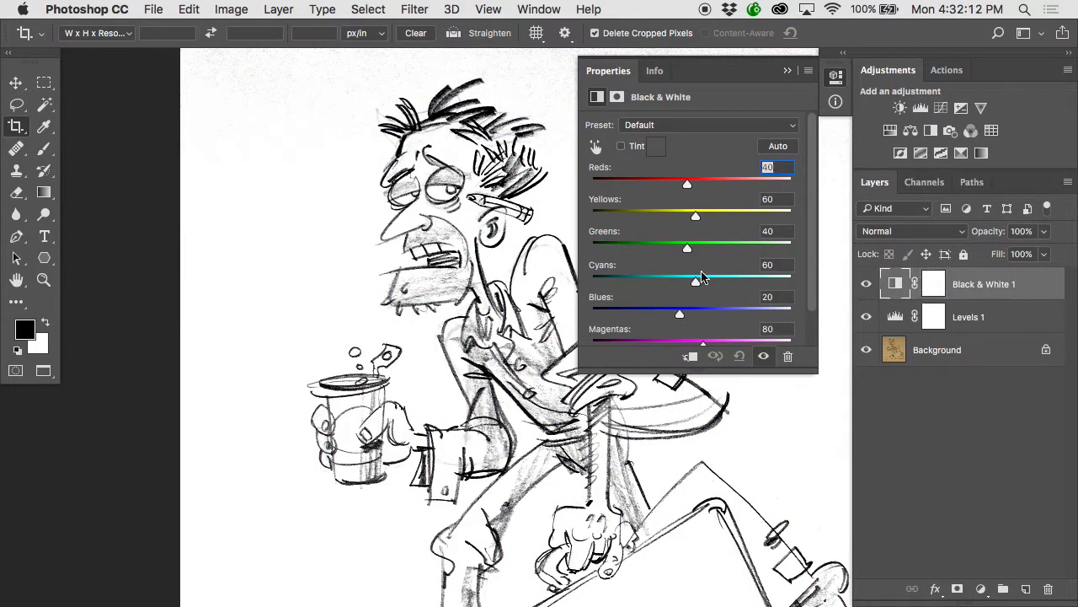
mouse_move(701, 278)
left_mouse_down()
mouse_move(645, 282)
mouse_move(693, 281)
left_mouse_up()
Compare the face with and without the Black & White layer, and raise its Cyans value to fade the blue sketch lines.
left_click(866, 284)
left_click(531, 172, "super")
left_click_drag(377, 150, 409, 220)
left_click(868, 287)
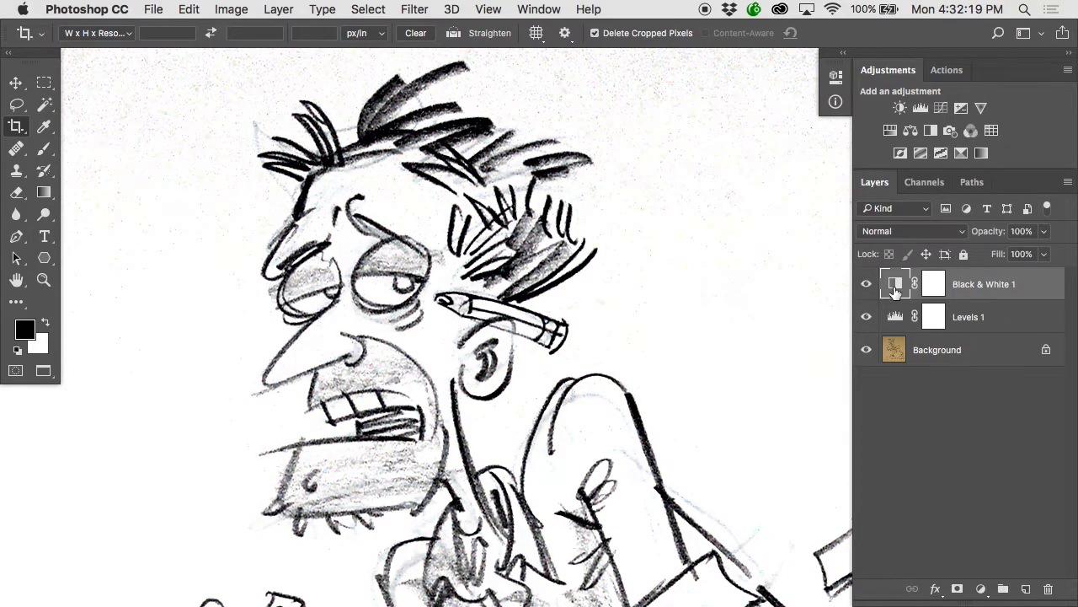
double_click(892, 289)
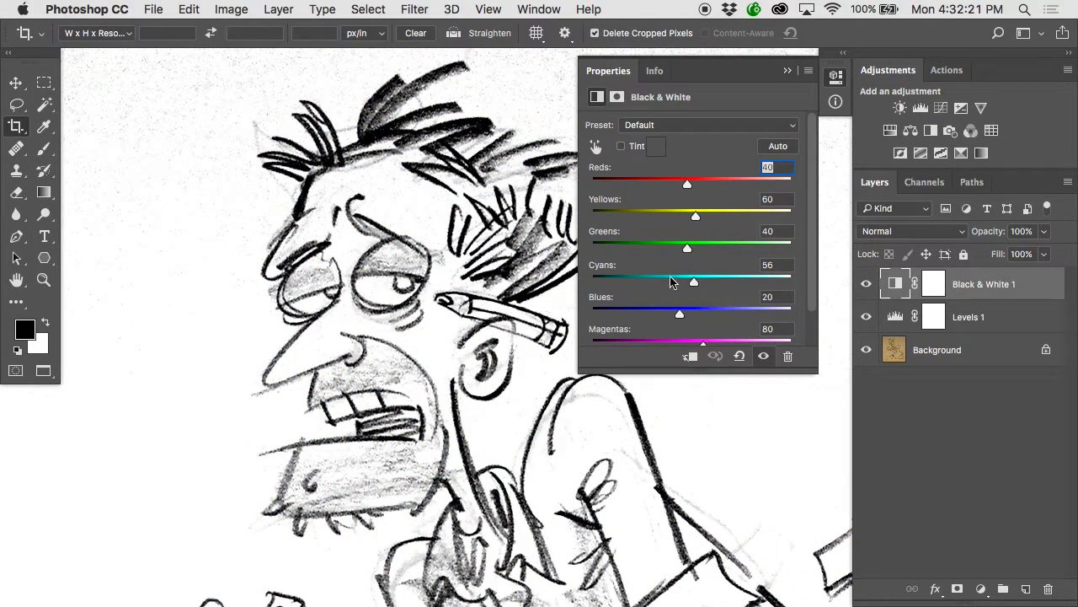
mouse_move(693, 283)
left_mouse_down()
mouse_move(645, 284)
mouse_move(746, 285)
left_mouse_up()
Compare the drawing without the Black & White layer and with only the Background visible, then show all layers again.
left_click(866, 287)
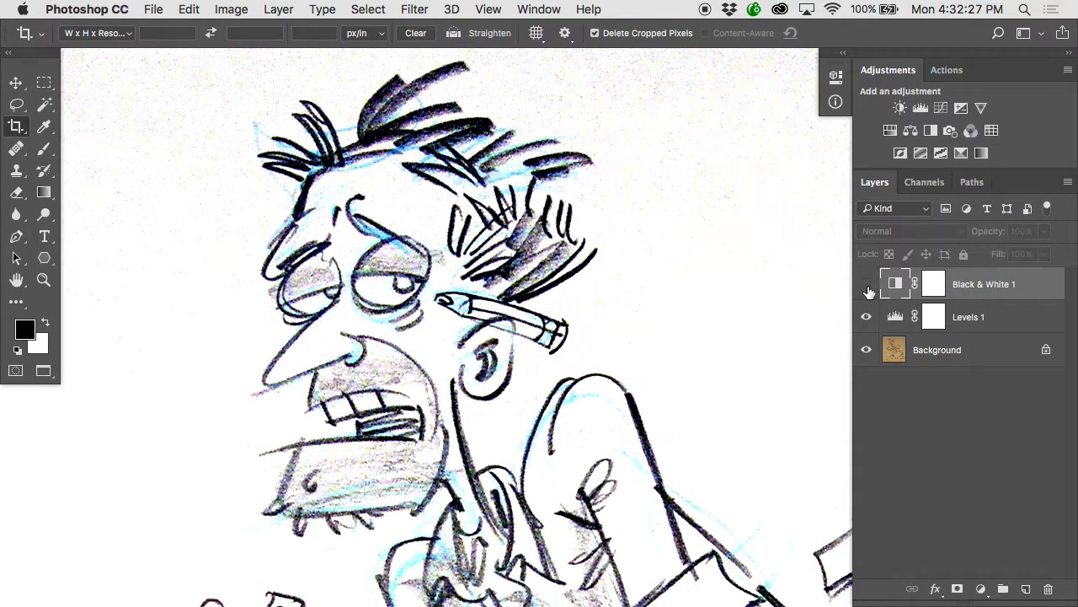
scroll(654, 342, "down", 5)
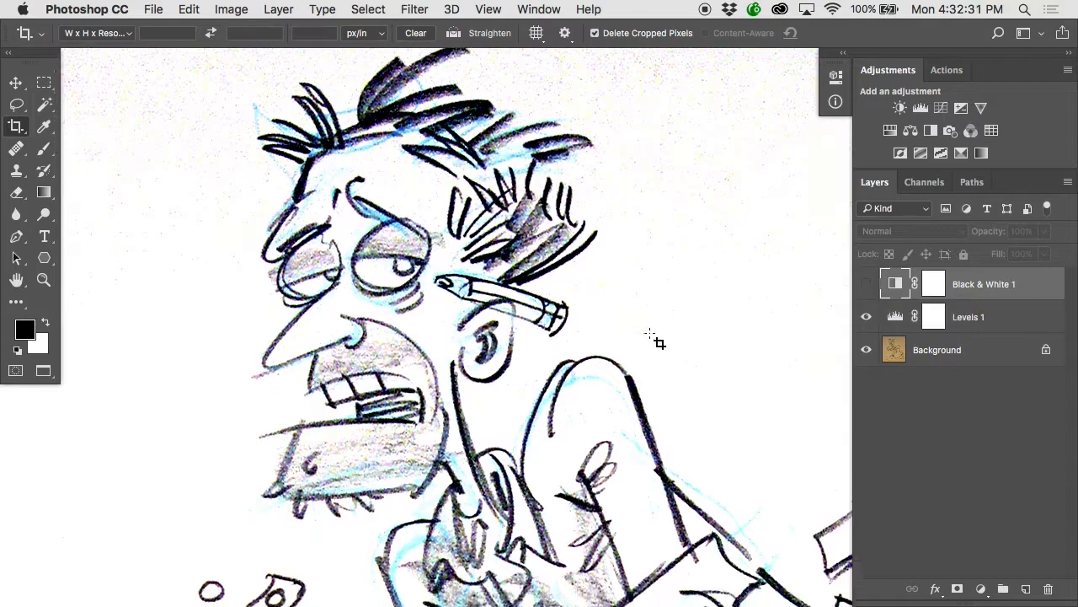
left_click(866, 351, "alt")
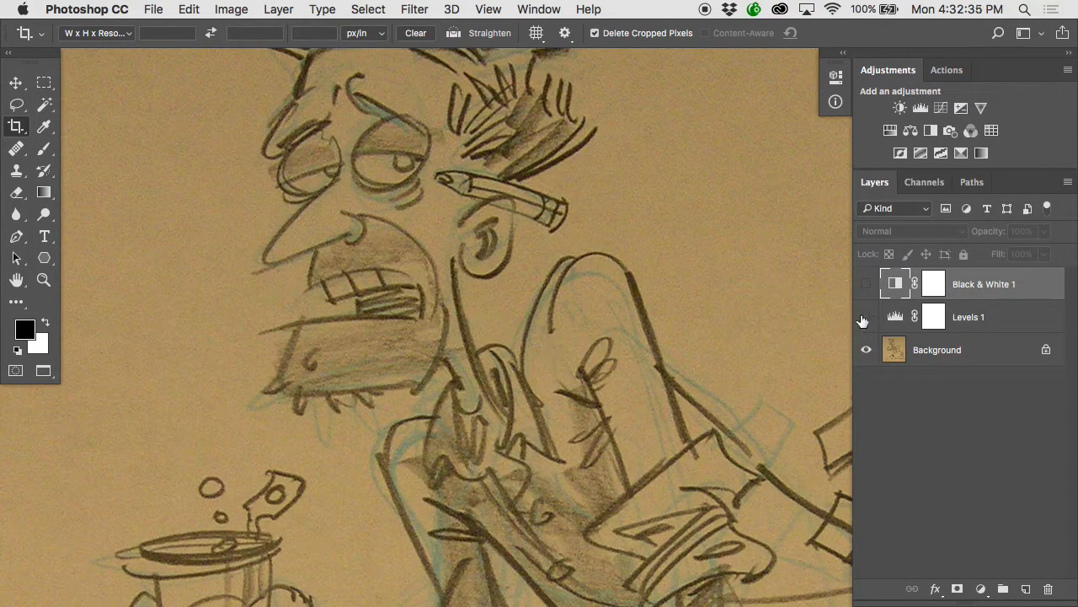
left_click(866, 351, "alt")
left_click(866, 286)
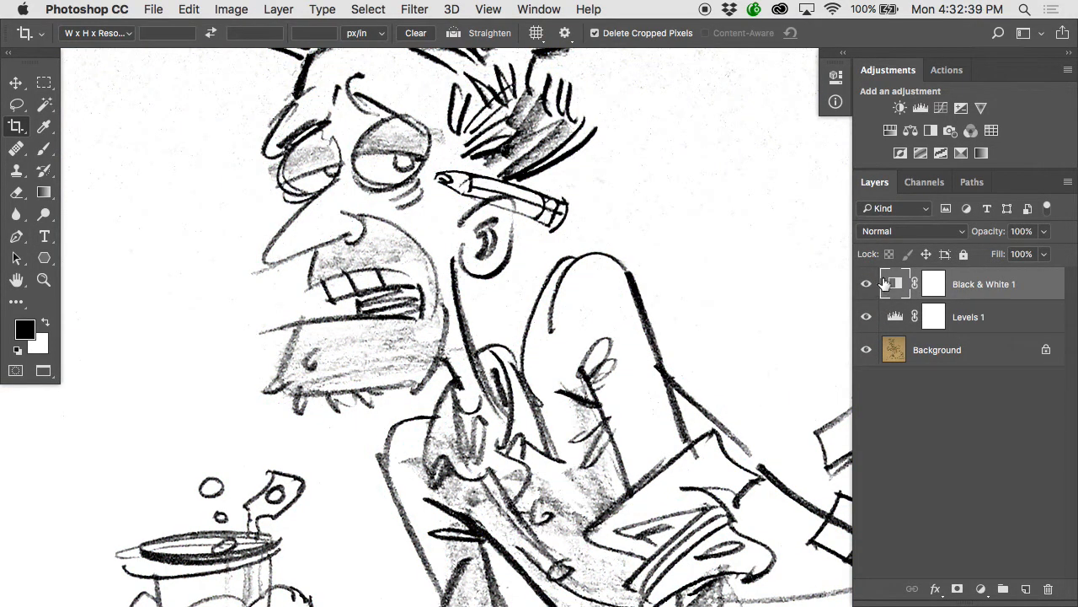
Add an empty layer above the Black & White layer and set the Brush tool's foreground colour to ff0000.
left_click(611, 274, "alt+super")
key("super+0")
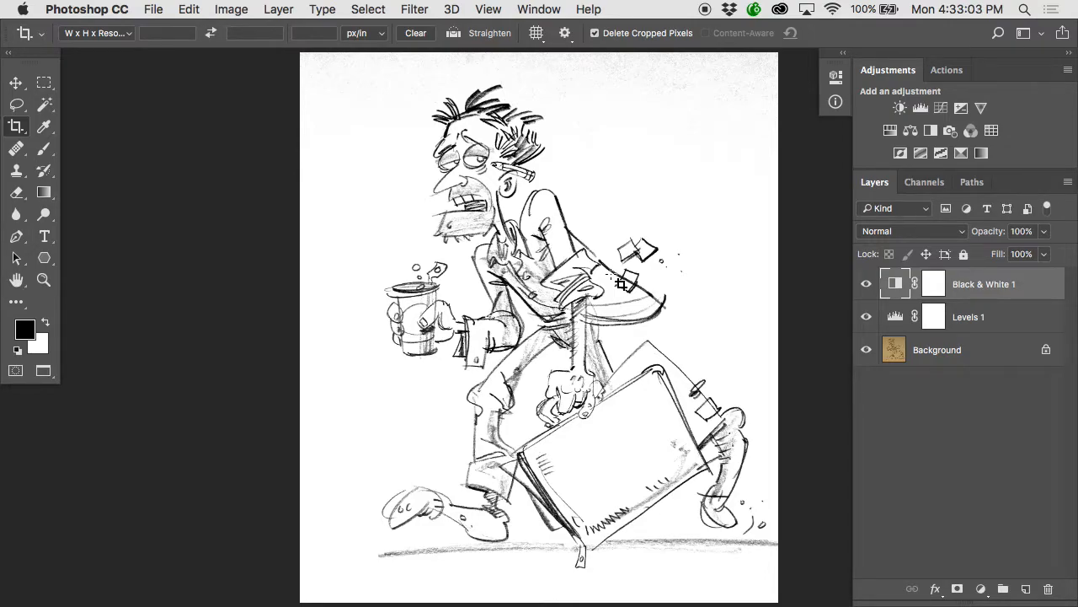
key("b")
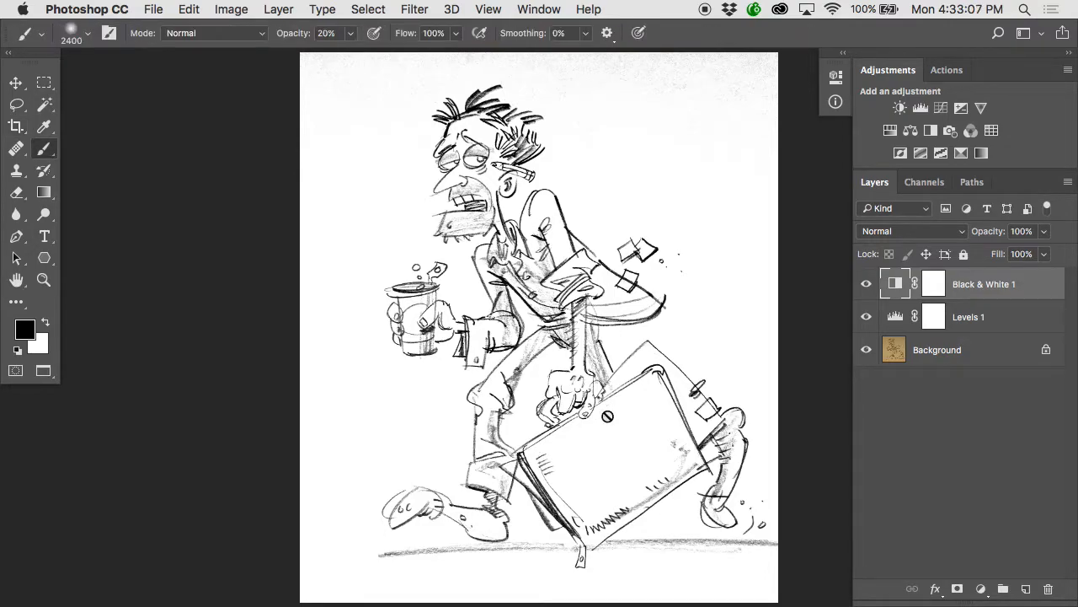
left_click(1025, 589)
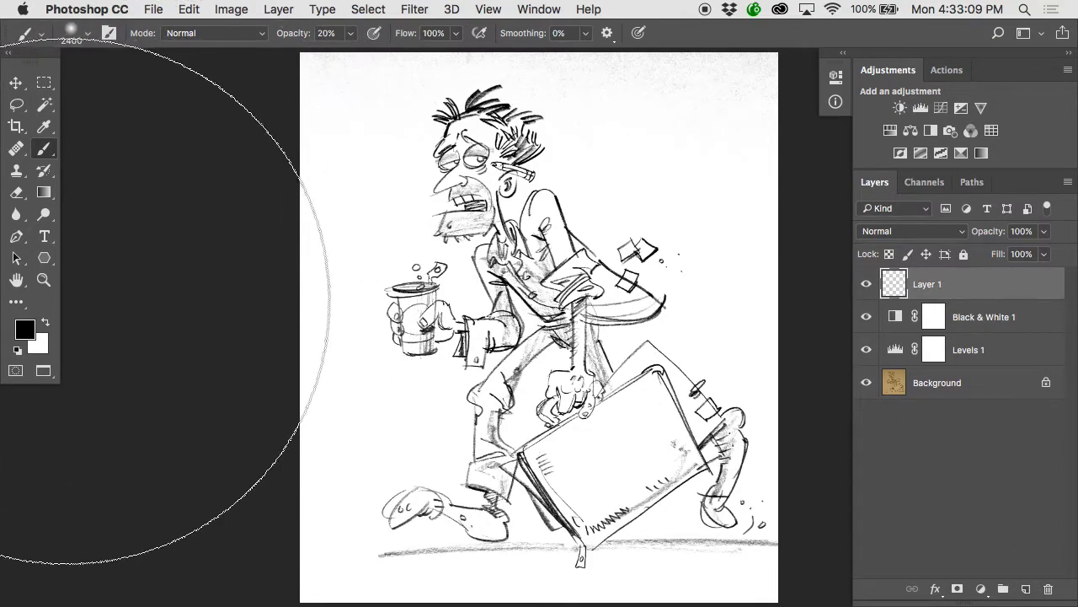
left_click(25, 328)
type("ff0000")
left_click(645, 119)
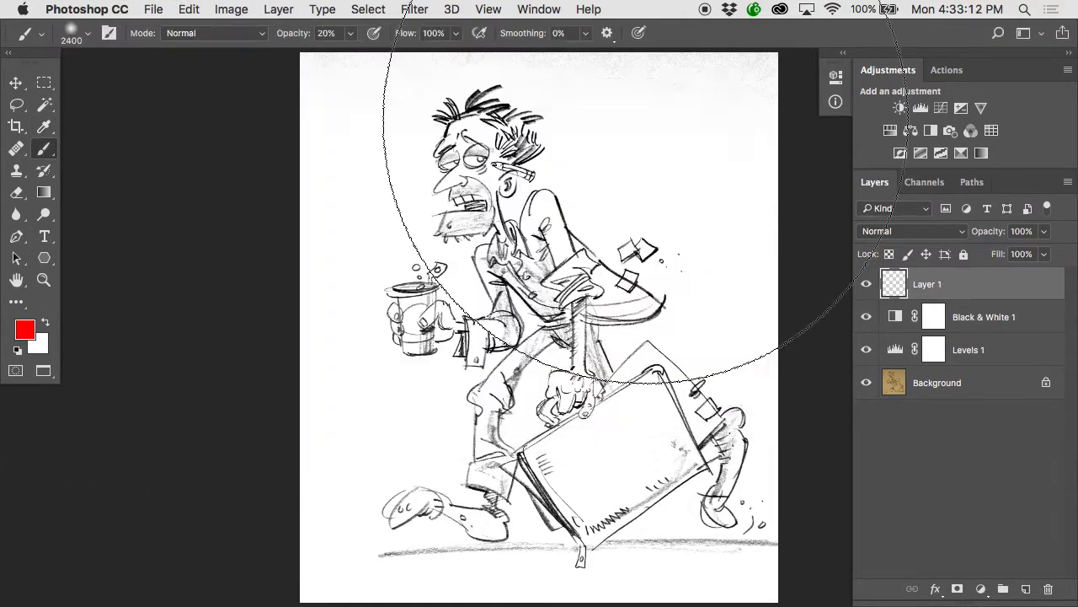
Reduce the brush size to 90 px and increase its hardness for a crisp edge.
scroll(616, 240, "up", 6)
scroll(616, 240, "down", 5)
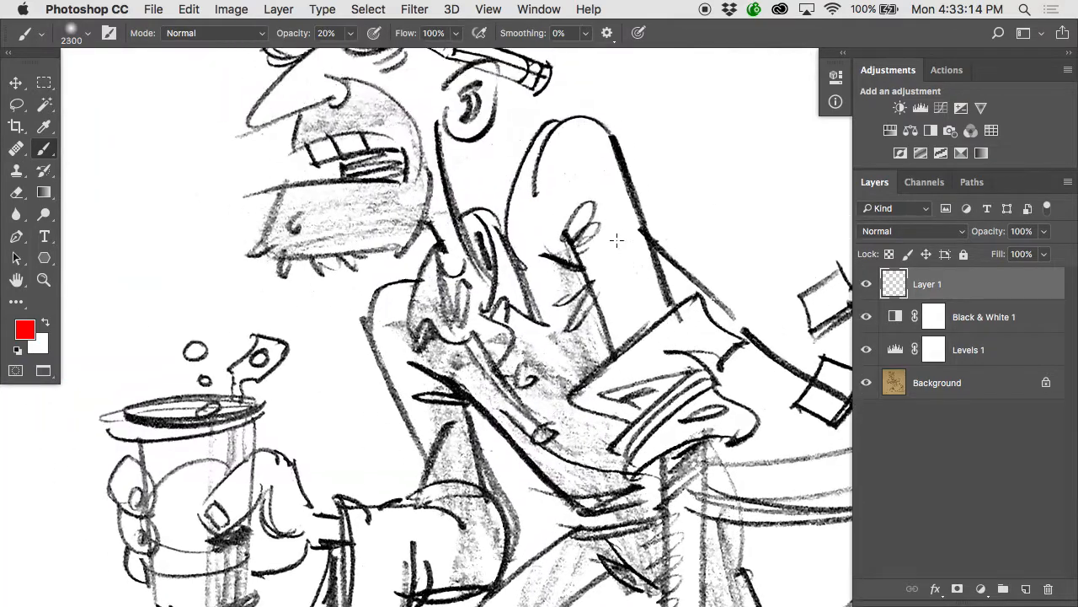
key("bracketleft")
key("bracketleft")
key("bracketleft")
key("bracketleft")
key("bracketleft")
key("bracketleft")
key("bracketleft")
key("bracketleft")
key("bracketleft")
key("bracketleft")
key("bracketleft")
key("bracketleft")
key("bracketleft")
key("bracketleft")
key("bracketleft")
key("bracketleft")
key("bracketleft")
key("bracketleft")
key("bracketleft")
key("bracketleft")
key("bracketleft")
key("bracketleft")
key("bracketleft")
key("bracketleft")
key("bracketleft")
key("bracketleft")
key("bracketleft")
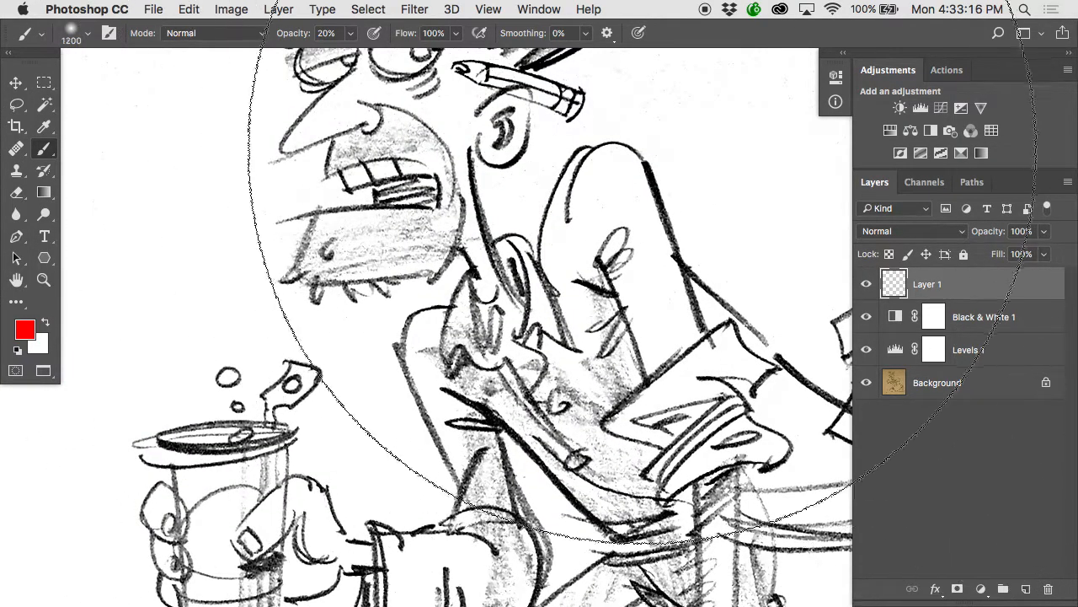
right_click(609, 203)
left_click_drag(687, 173, 729, 173)
key("Return")
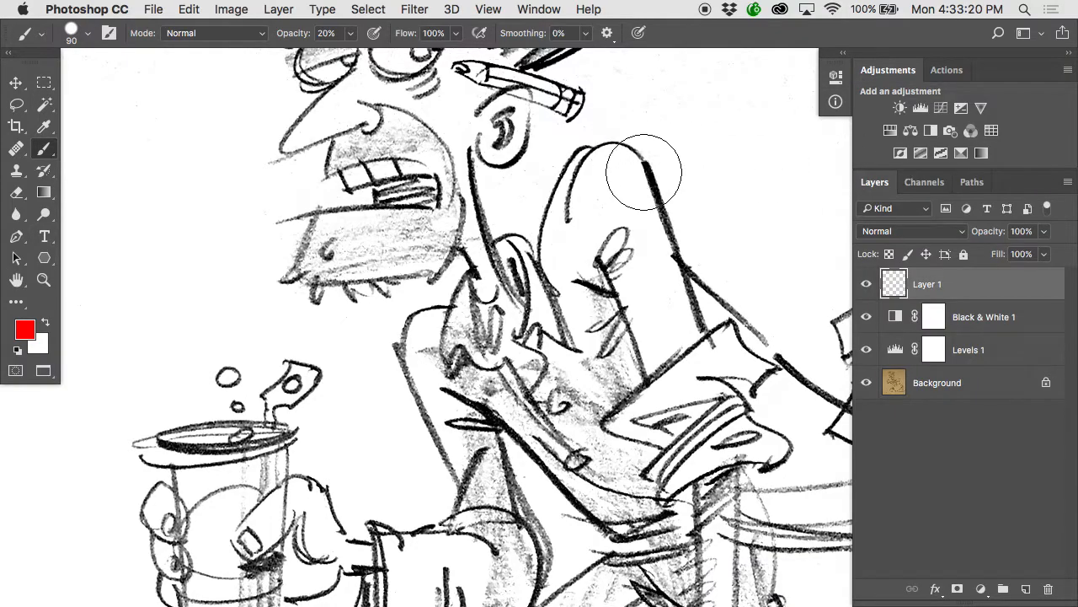
Test the red brush on the raised shoulder, undo the dab and set the brush opacity to 100%.
left_click(614, 185)
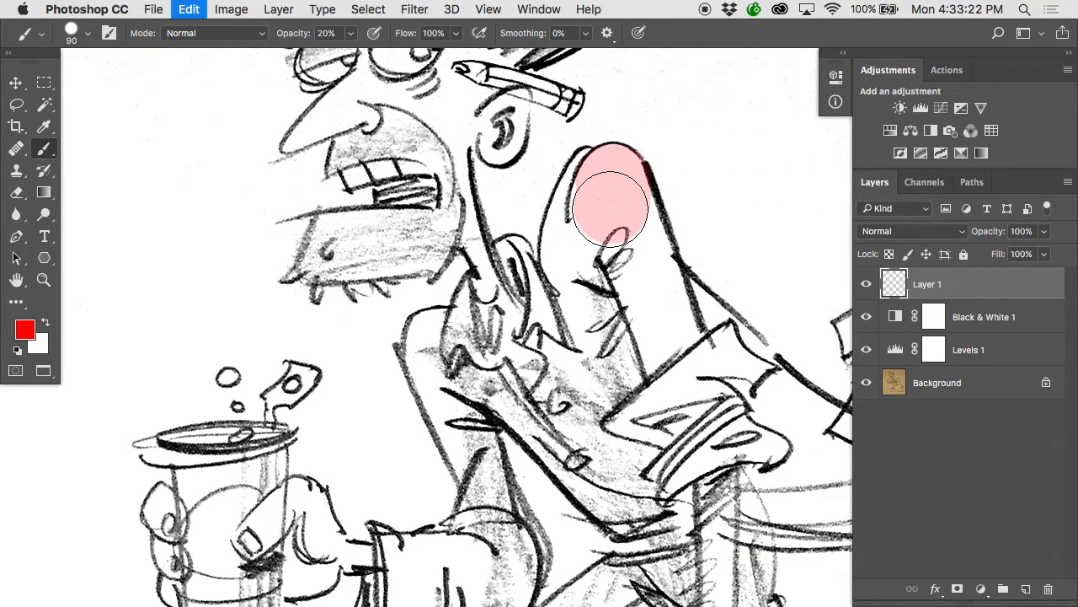
key("super+z")
key("0")
Paint solid red over the shoulder on the top layer, and undo the strokes.
mouse_move(611, 183)
left_mouse_down()
mouse_move(595, 220)
mouse_move(634, 260)
left_mouse_up()
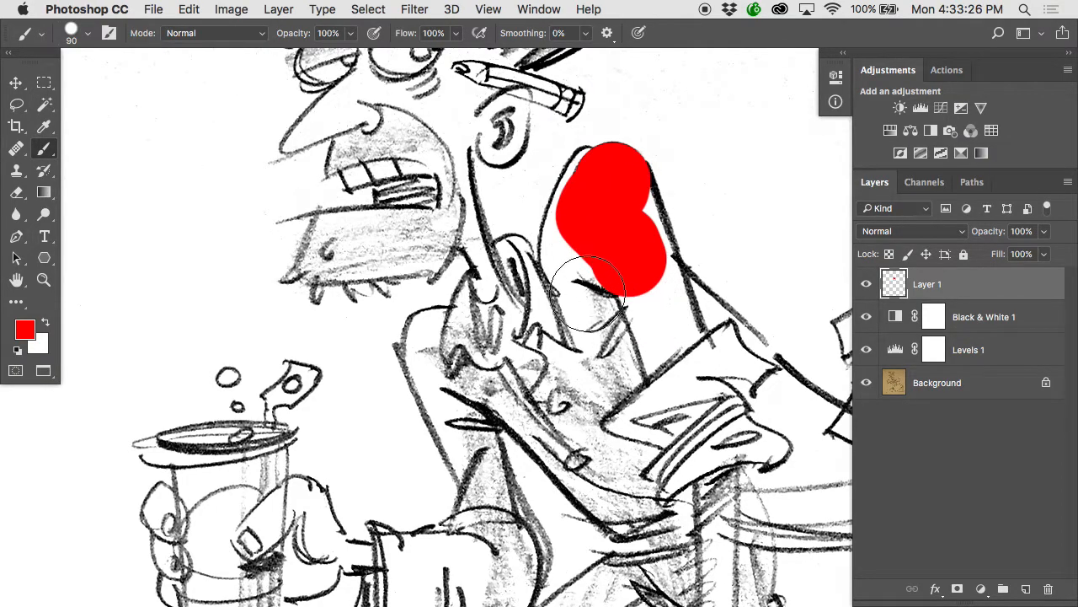
key("super+z")
key("super+z")
key("super+z")
key("super+z")
key("super+z")
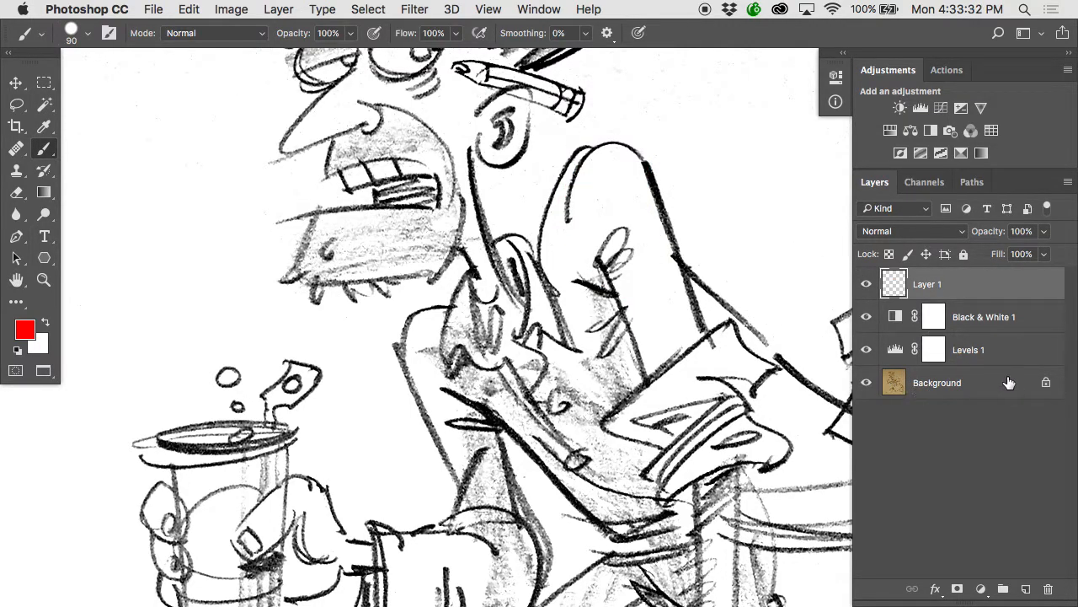
Unlock the Background so it becomes a regular layer, and delete the empty layer at the top of the stack.
left_click(865, 384)
left_click(865, 384)
left_click(1046, 385)
left_click_drag(1045, 385, 1048, 589)
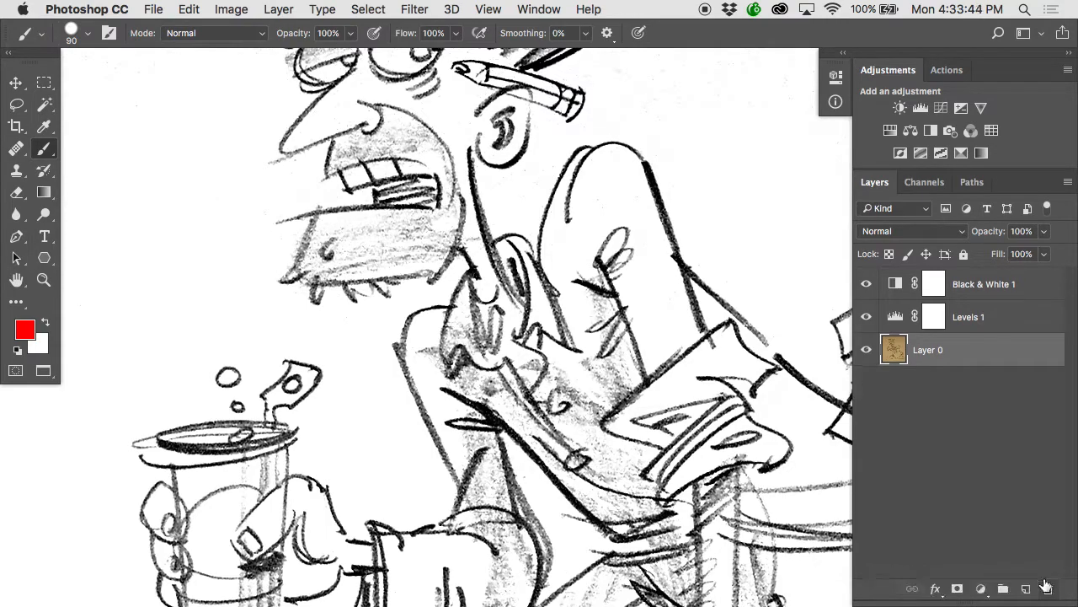
Create a new layer, move it beneath the drawing's Layer 0 and paint a red stroke down the upper sleeve.
left_click(1025, 589)
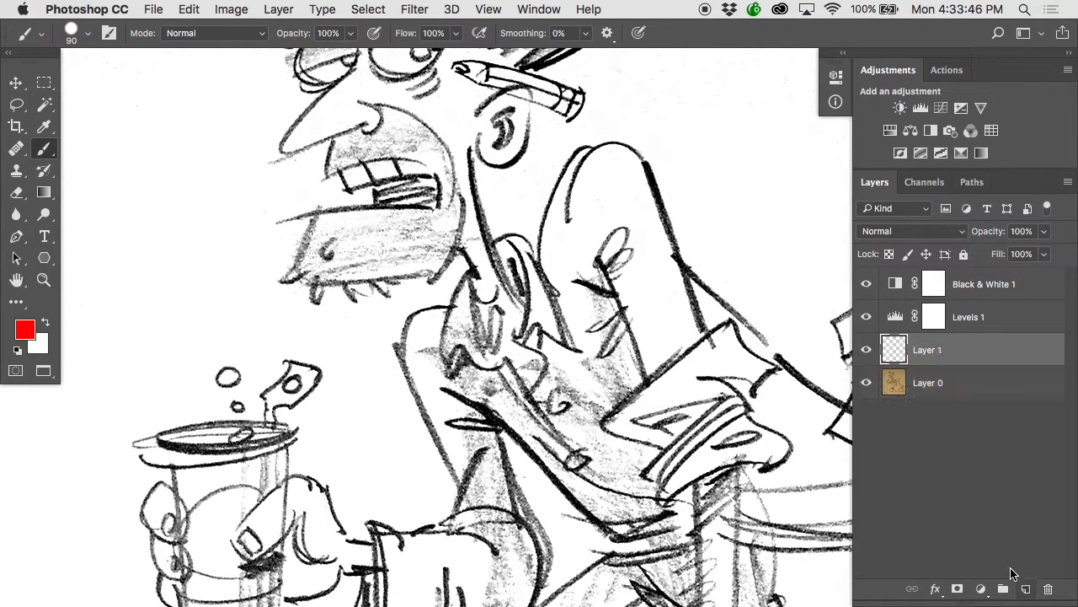
left_click_drag(888, 352, 890, 396)
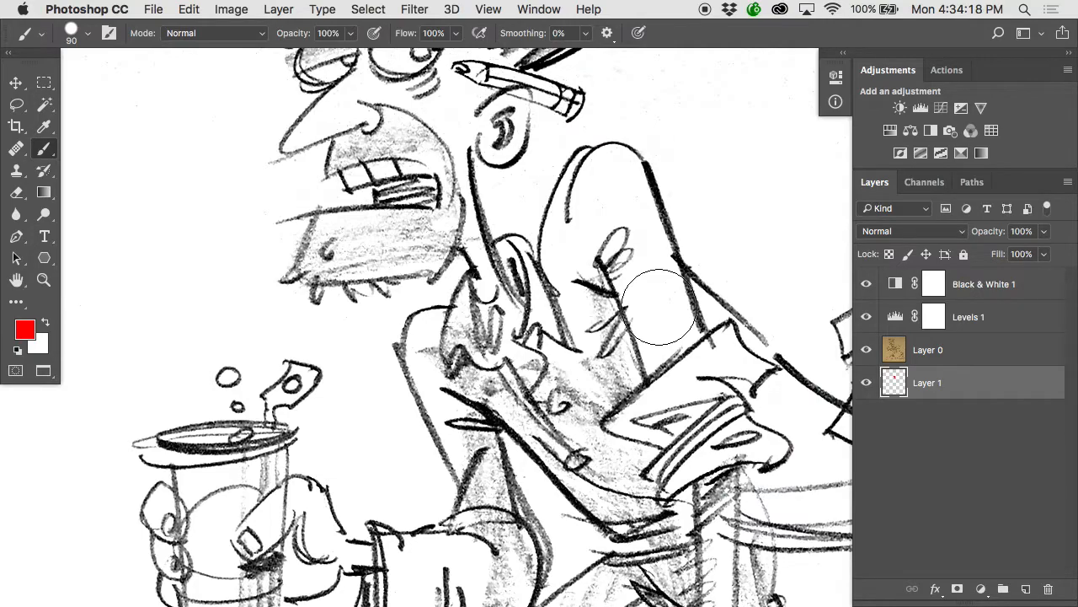
Try Color Burn and Darken as the blending mode of Layer 0, and settle on Multiply.
left_click(971, 357)
left_click(937, 235)
left_click(929, 263)
left_click(937, 233)
left_click(938, 241)
left_click(941, 231)
left_click(943, 241)
left_click(943, 232)
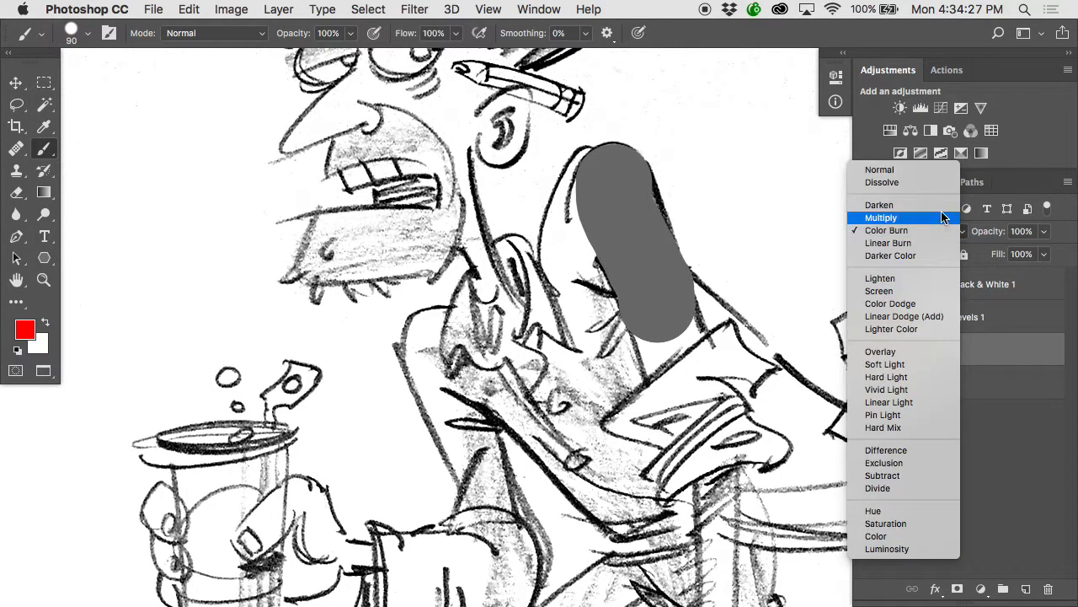
left_click(941, 209)
left_click(937, 233)
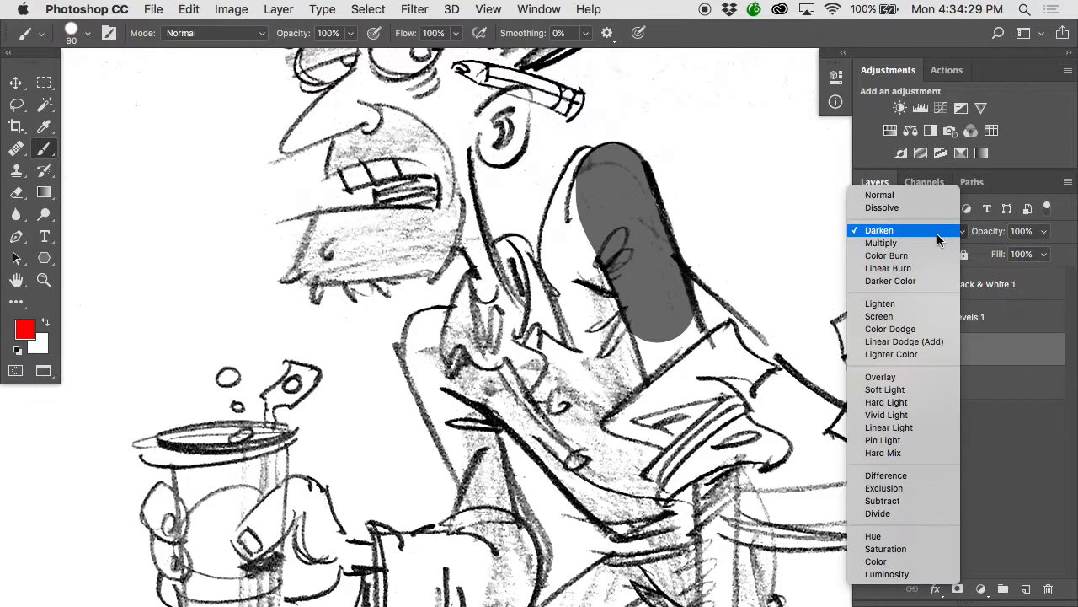
left_click(938, 242)
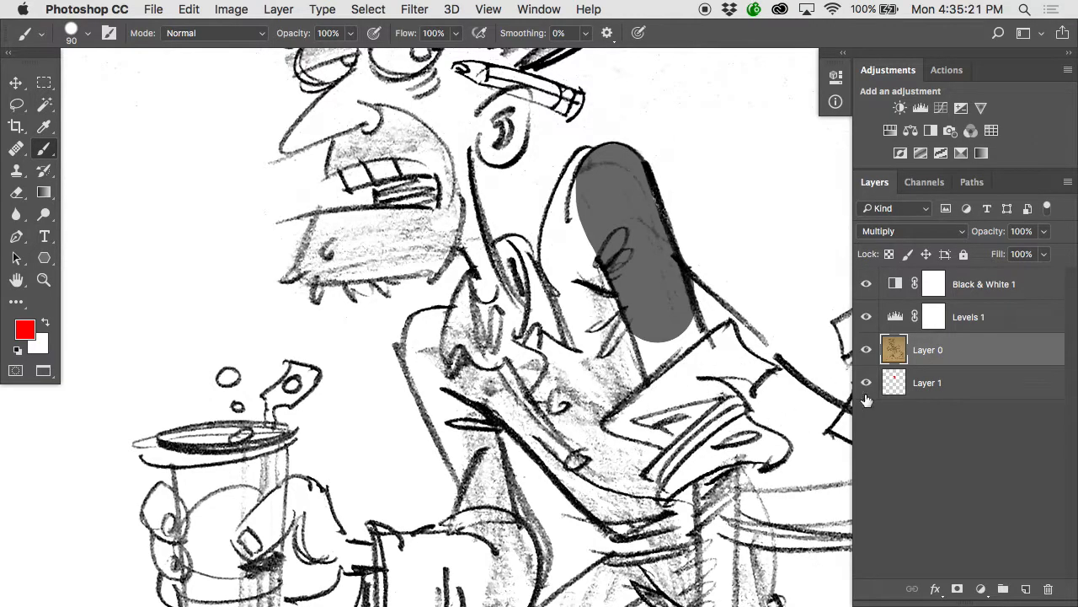
left_click(987, 328)
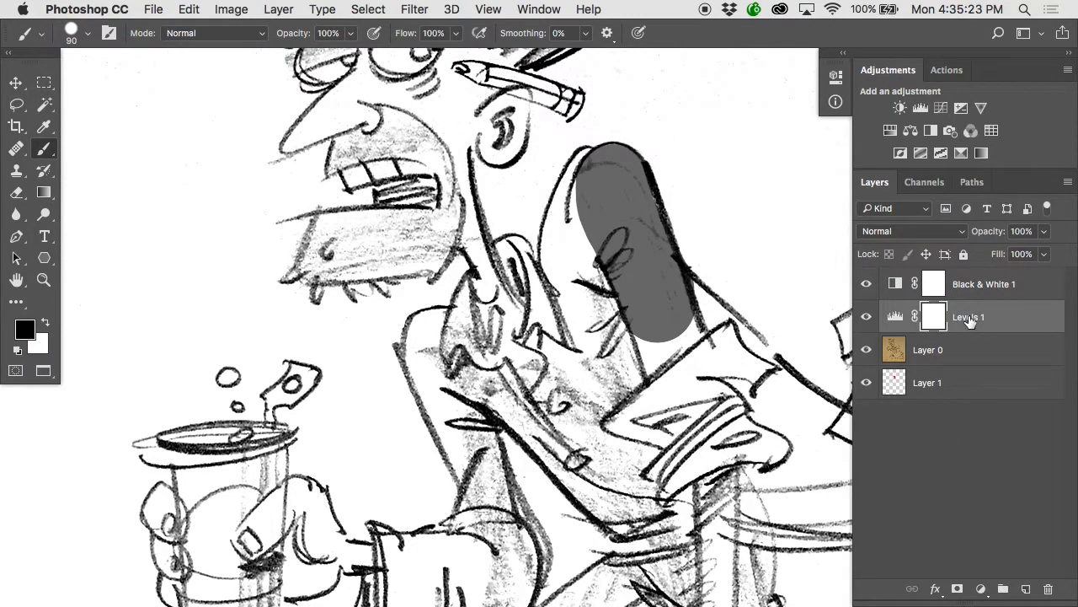
right_click(971, 321)
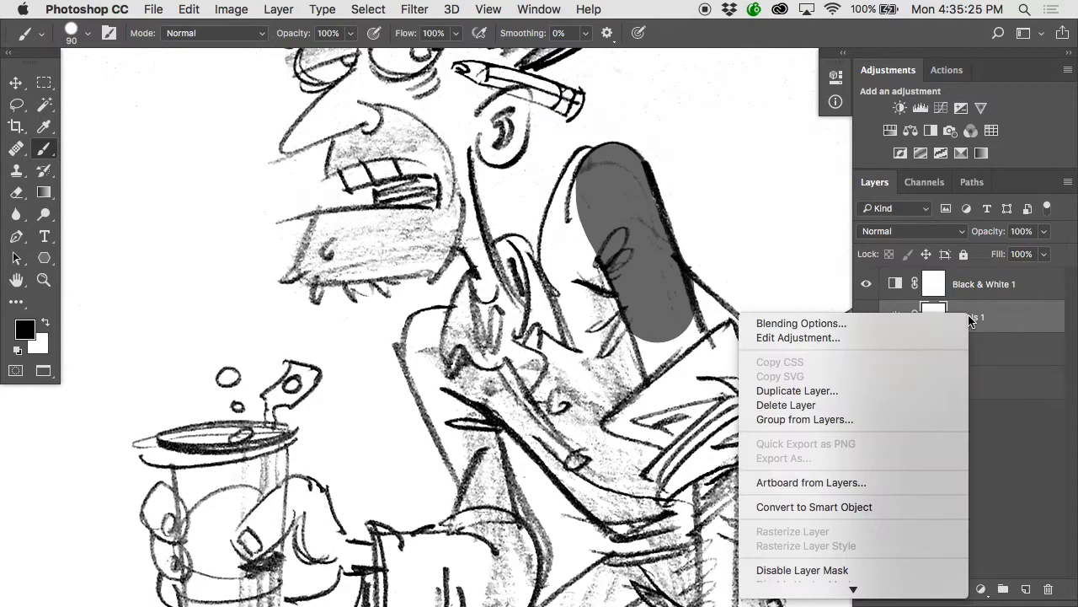
scroll(818, 482, "down", 5)
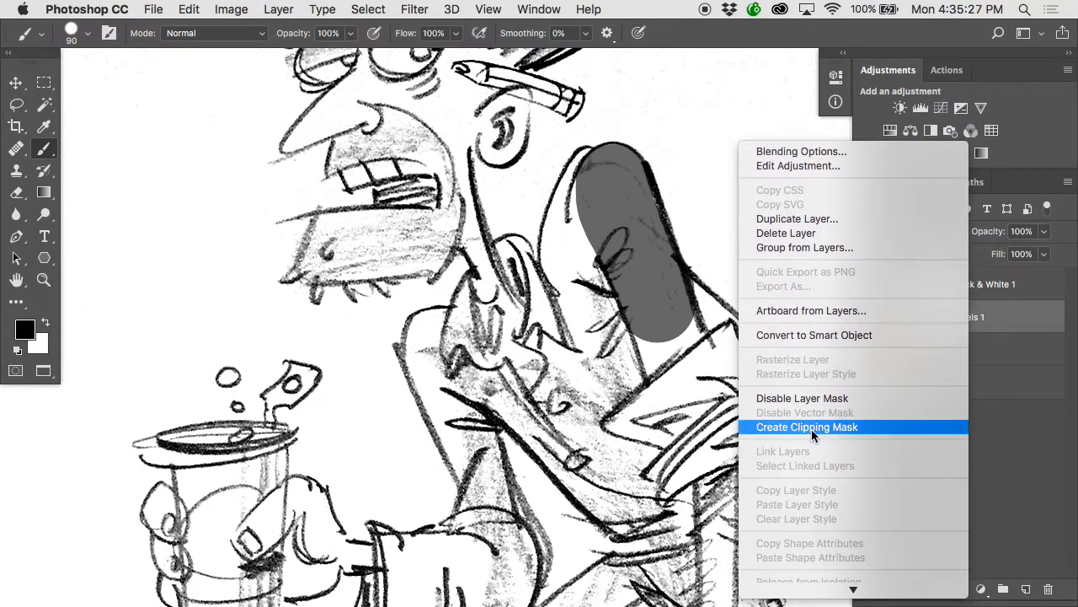
left_click(1031, 319)
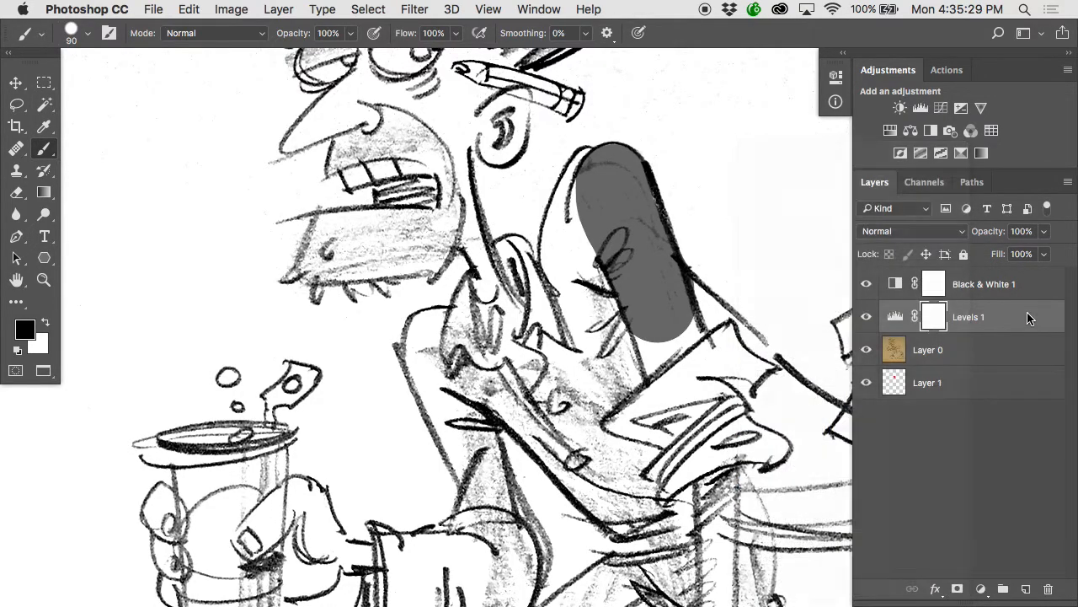
Clip the Levels 1 and Black & White 1 adjustment layers to Layer 0 so they affect only the drawing.
left_click(965, 329, "alt")
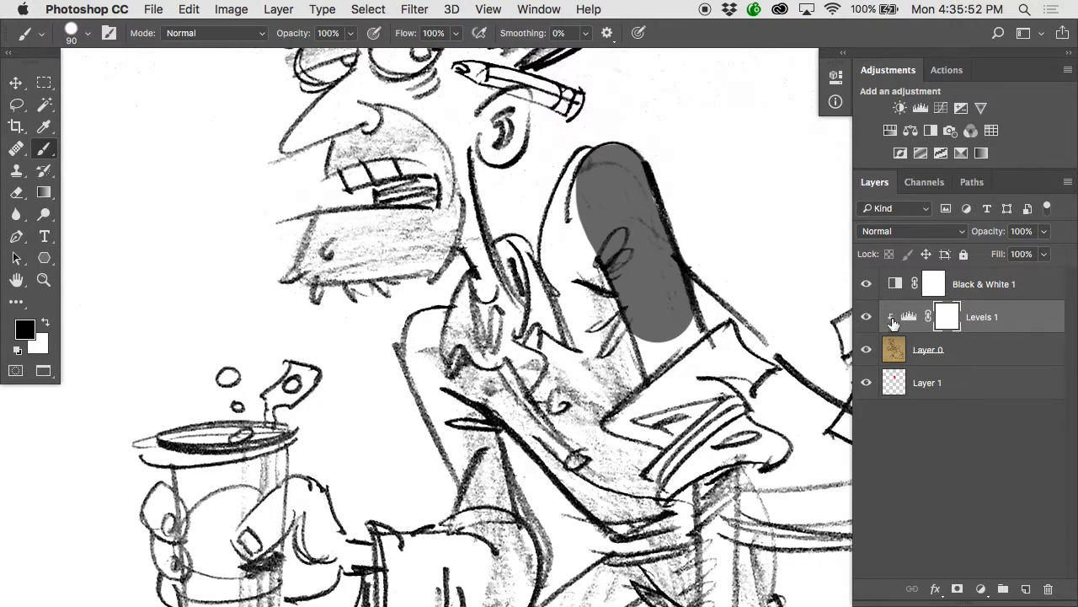
left_click(918, 331, "alt")
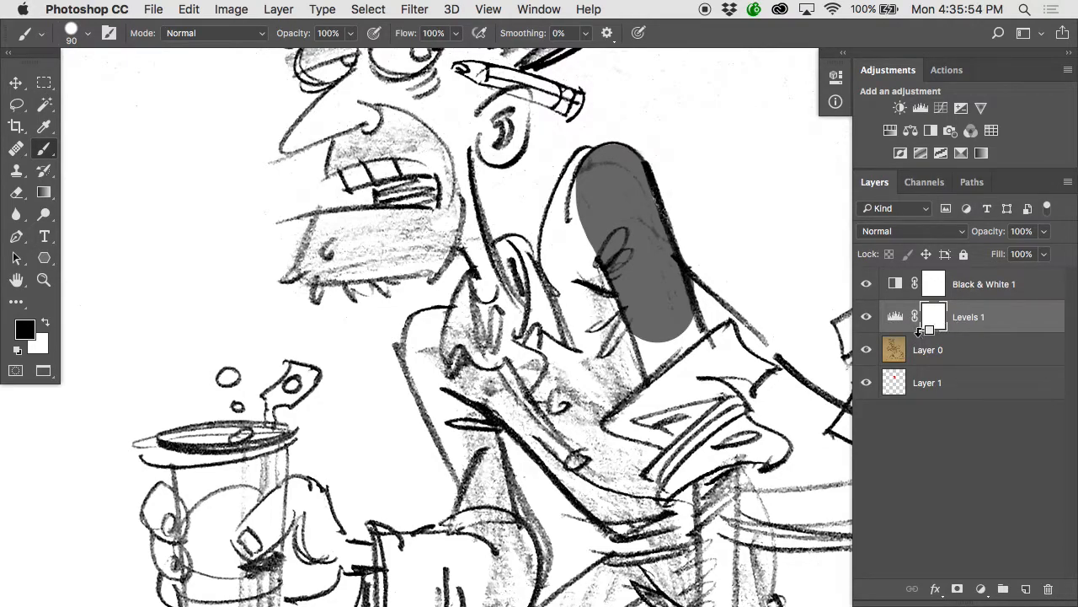
left_click(920, 330, "alt")
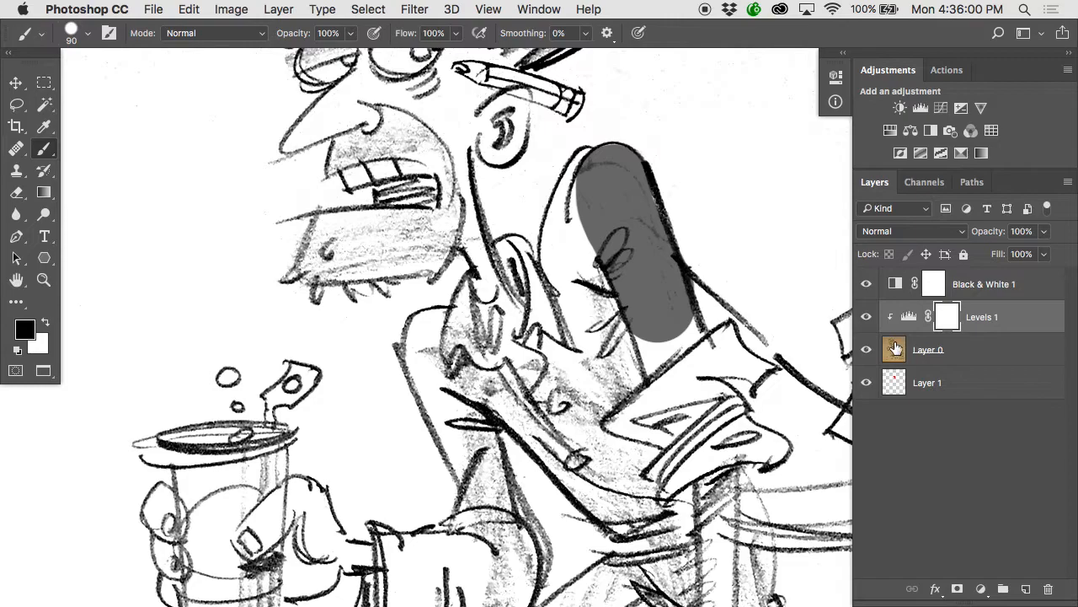
left_click(918, 294, "alt")
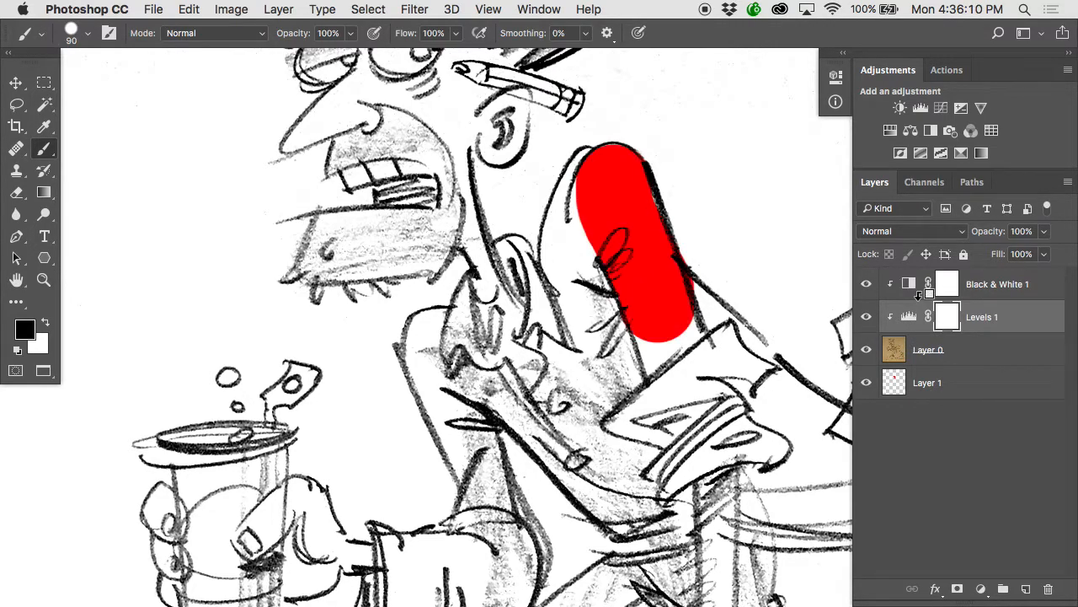
Paint a broad red stroke across the jaw on Layer 1 and toggle the layer's visibility to compare.
left_click(893, 358)
left_click(893, 383)
left_click_drag(488, 209, 226, 292)
left_click(381, 257, "super")
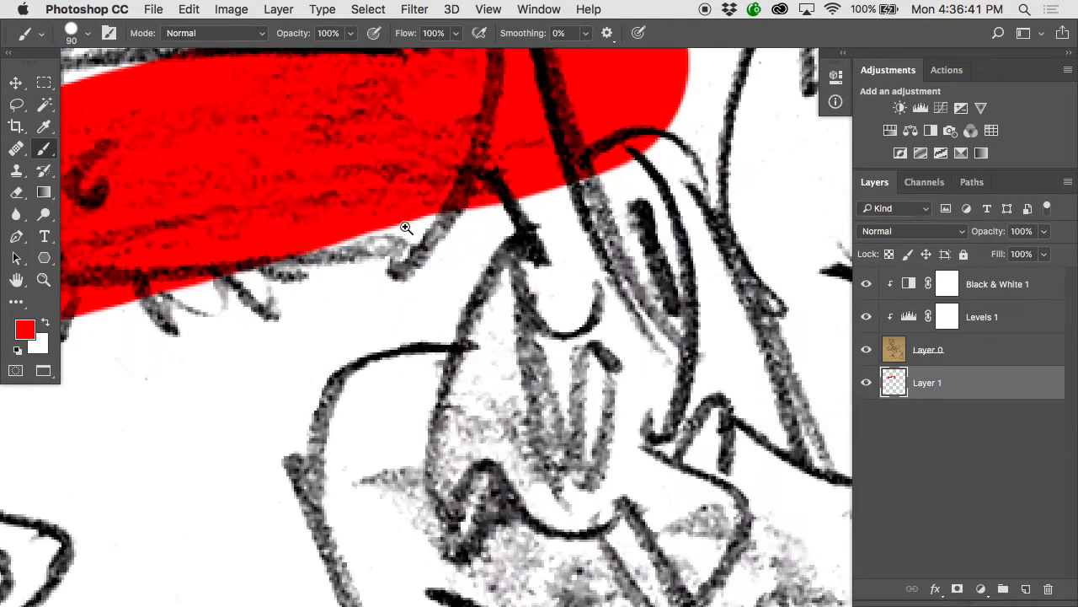
left_click_drag(312, 208, 615, 371)
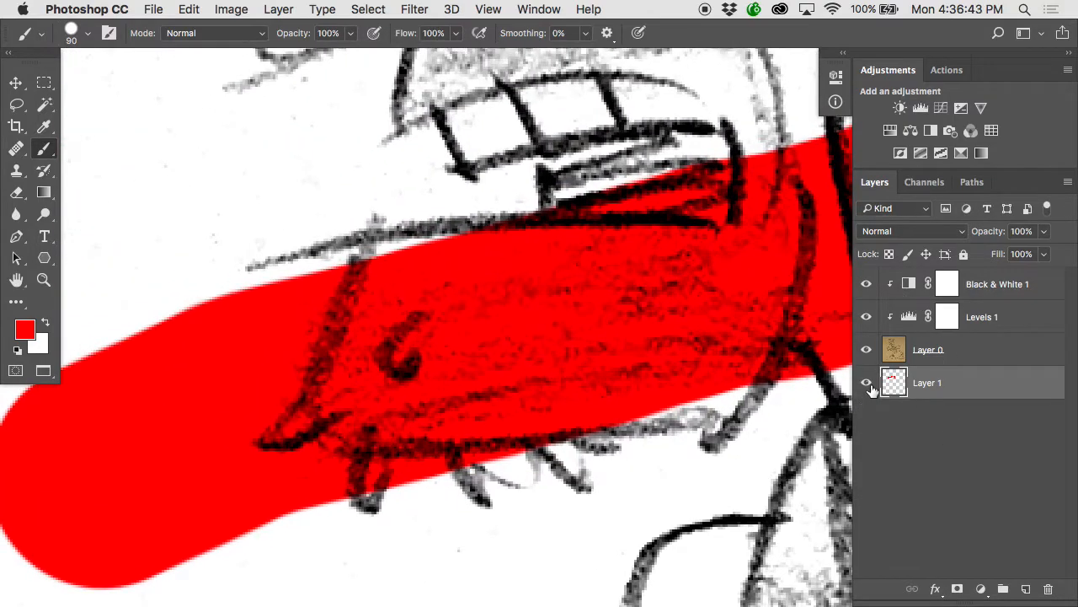
left_click(867, 384)
left_click(866, 384)
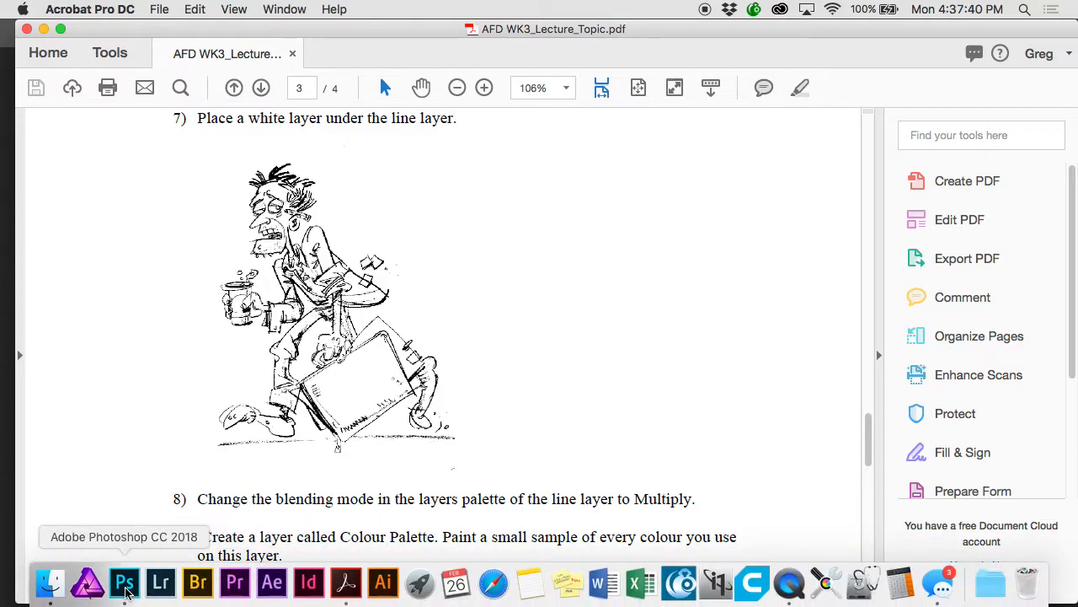
Switch back to Photoshop and create a new layer named Palette directly above Layer 1.
left_click(96, 584)
left_click(994, 382)
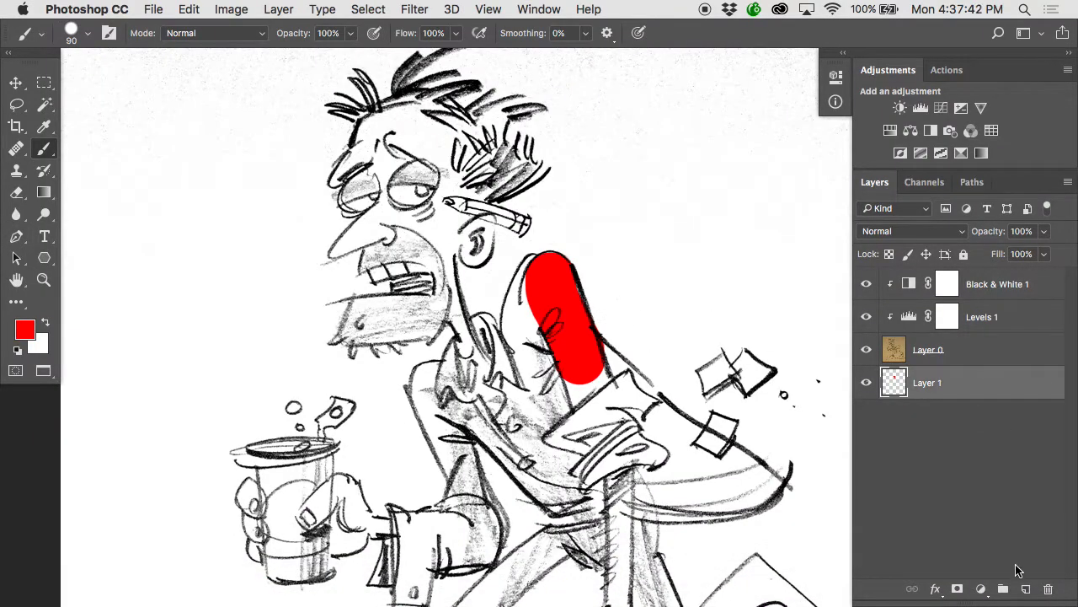
left_click(1026, 589)
double_click(931, 384)
type("Palette")
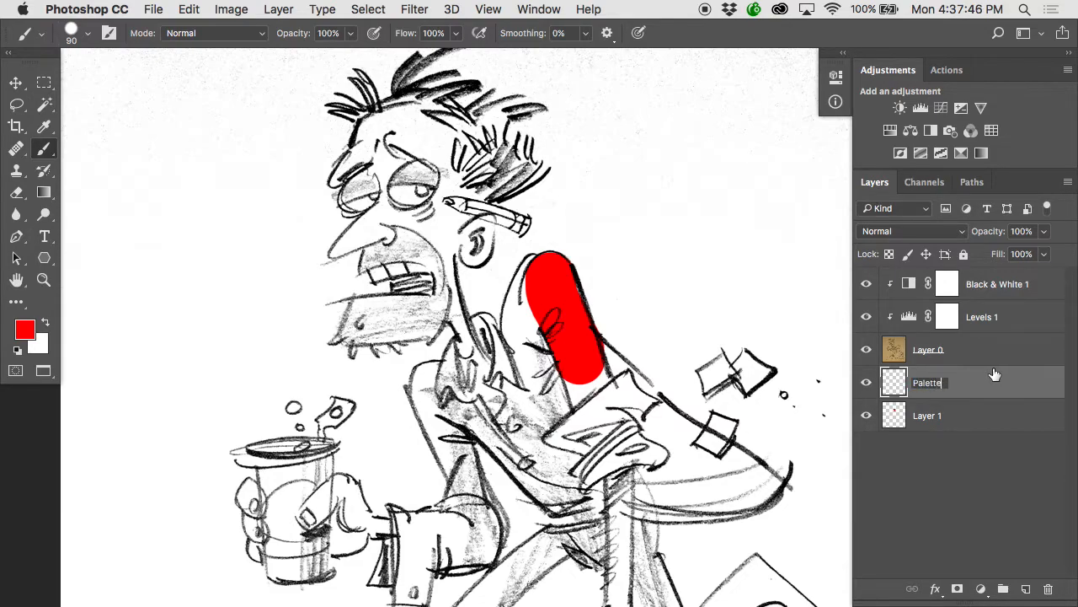
left_click(896, 385)
Paint a single red colour sample dot on the Palette layer, in the blank area beside the character's head.
scroll(646, 286, "up", 5)
scroll(647, 287, "right", 3)
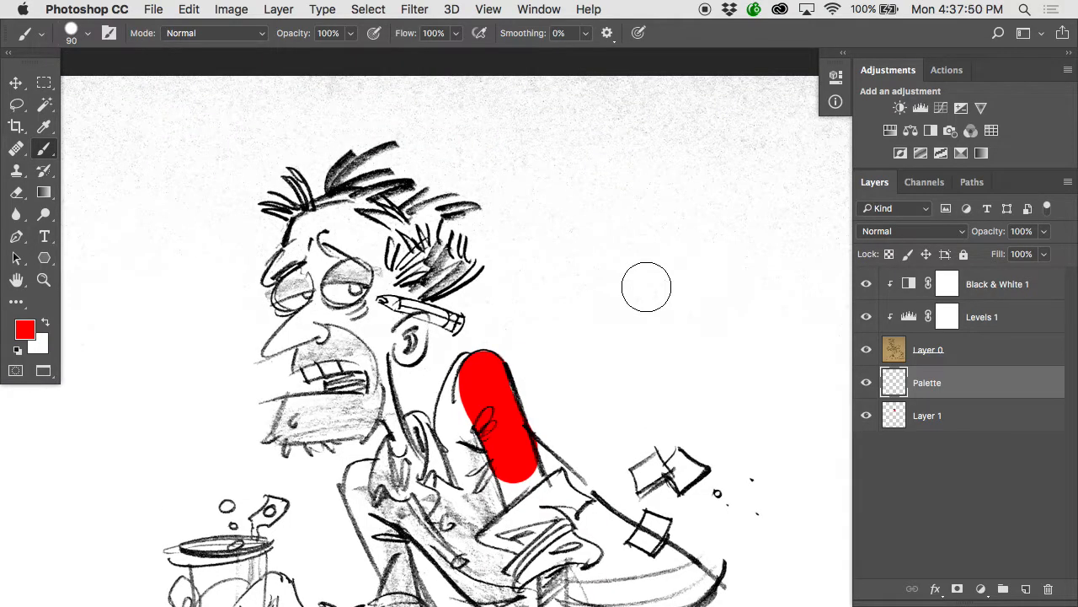
left_click(646, 286)
left_click_drag(699, 432, 671, 326)
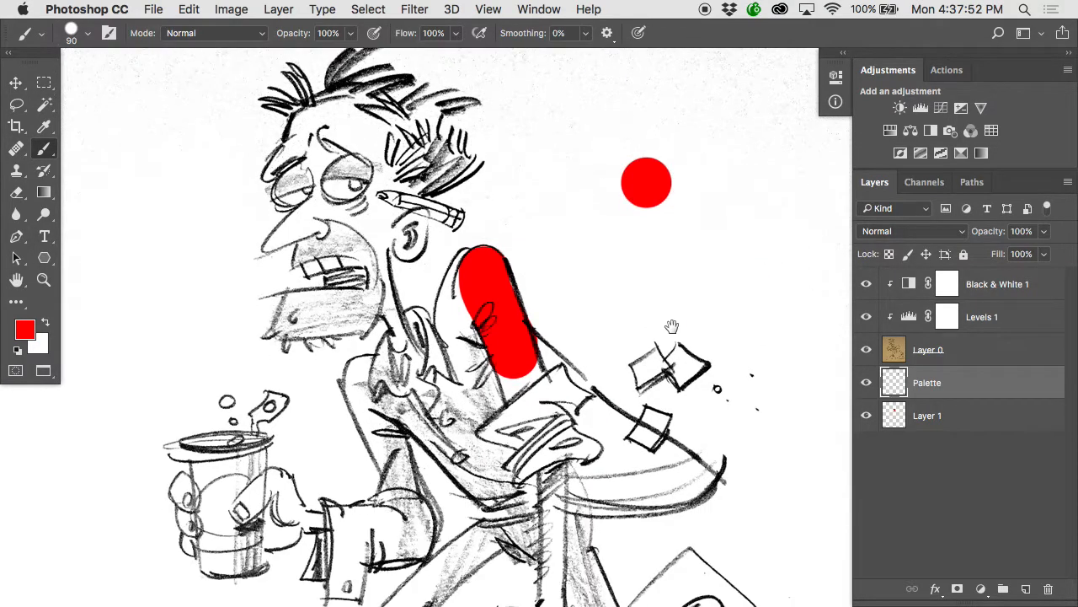
Rename Layer 1, which holds the red sleeve paint, as Shirt.
left_click(892, 415)
double_click(927, 413)
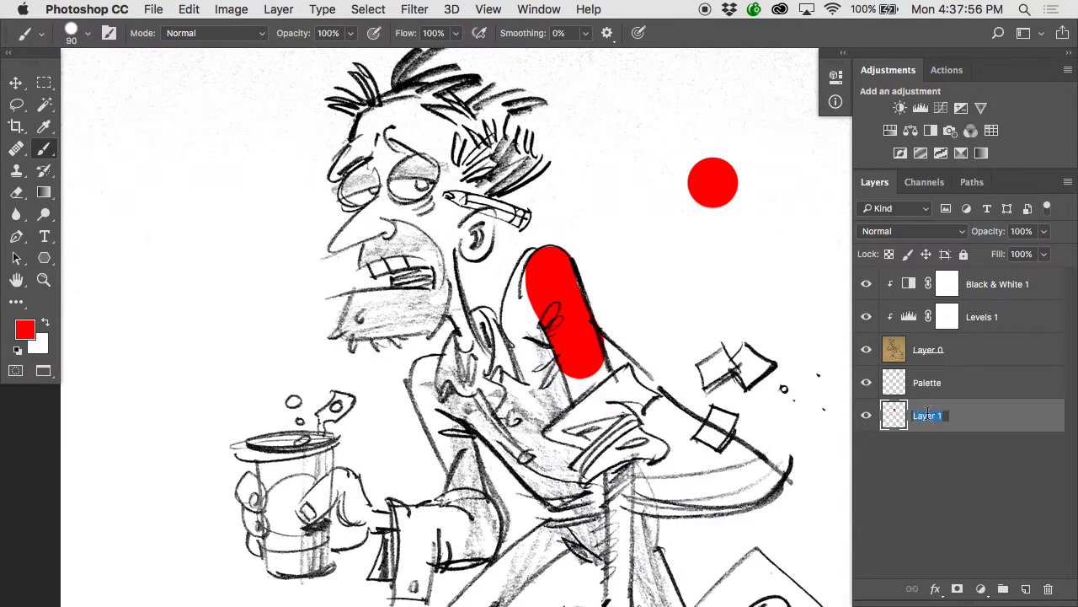
type("Shirt")
key("Return")
double_click(922, 414)
key("Return")
Reduce the brush to 25 px and paint a red stroke down the inner edge of the upper sleeve on the Shirt layer.
key("bracketleft")
key("bracketleft")
key("bracketleft")
key("bracketleft")
key("bracketleft")
left_click(544, 283)
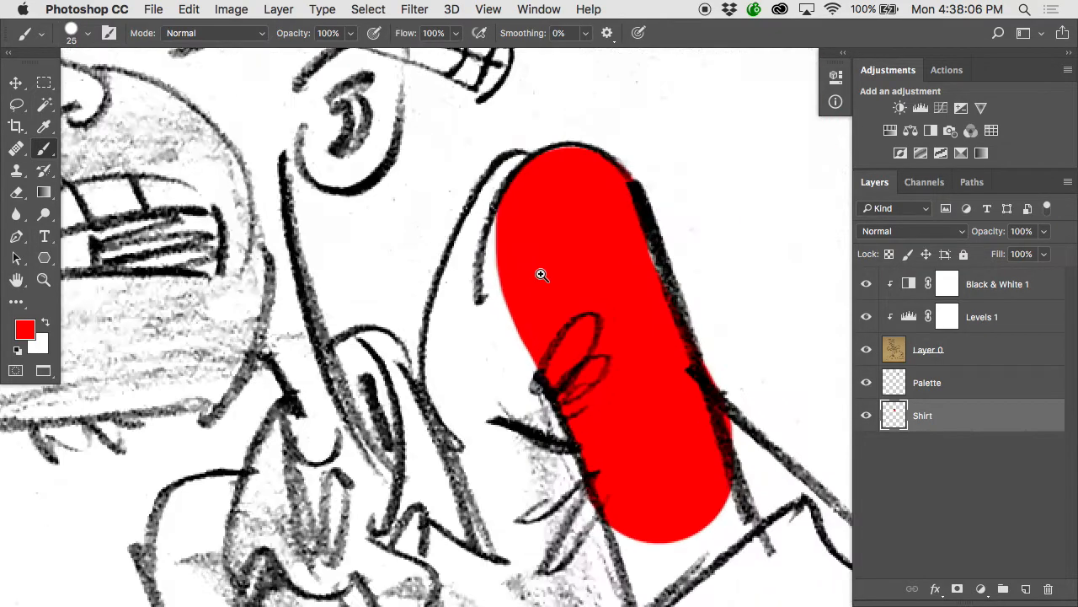
mouse_move(516, 172)
left_mouse_down()
mouse_move(455, 291)
mouse_move(450, 334)
mouse_move(446, 315)
mouse_move(442, 360)
mouse_move(444, 348)
mouse_move(446, 389)
mouse_move(480, 465)
left_mouse_up()
Create a new layer named Pants between the Palette and Shirt layers.
key("super+0")
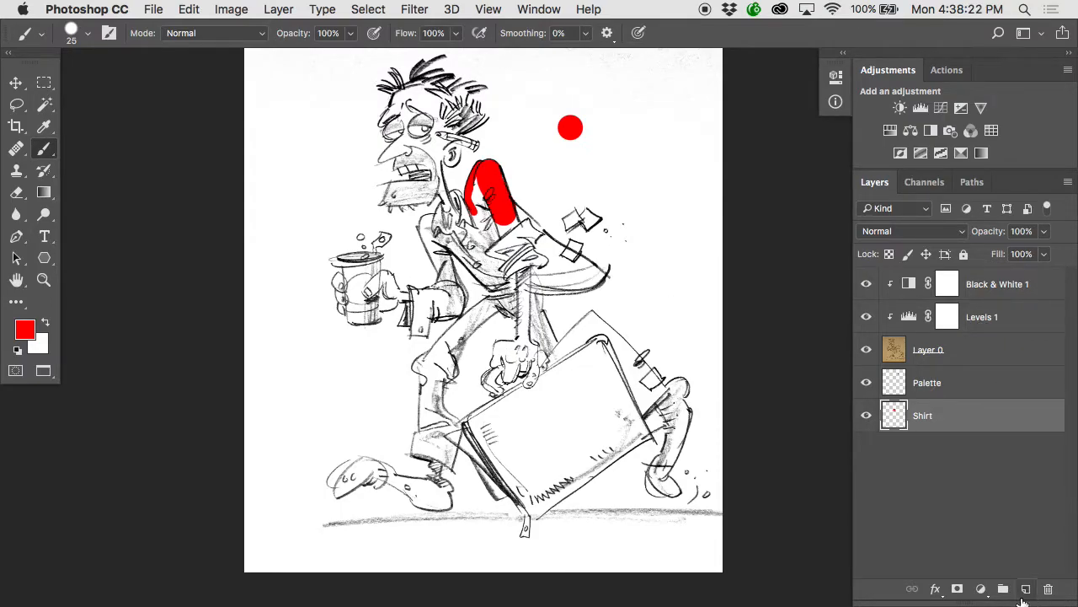
left_click(1025, 590)
double_click(925, 415)
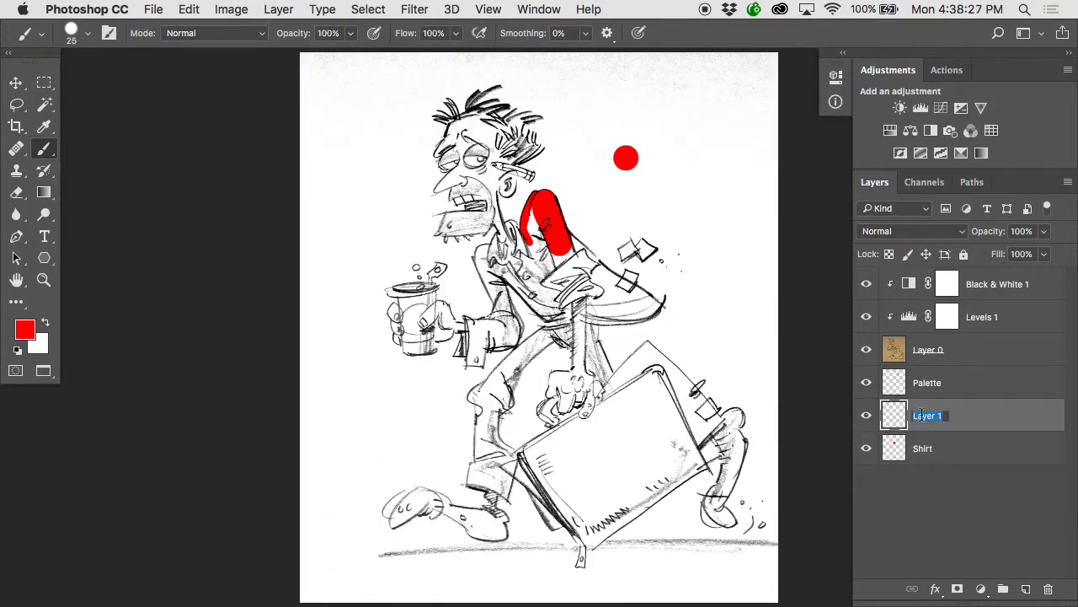
type("Pants")
key("Return")
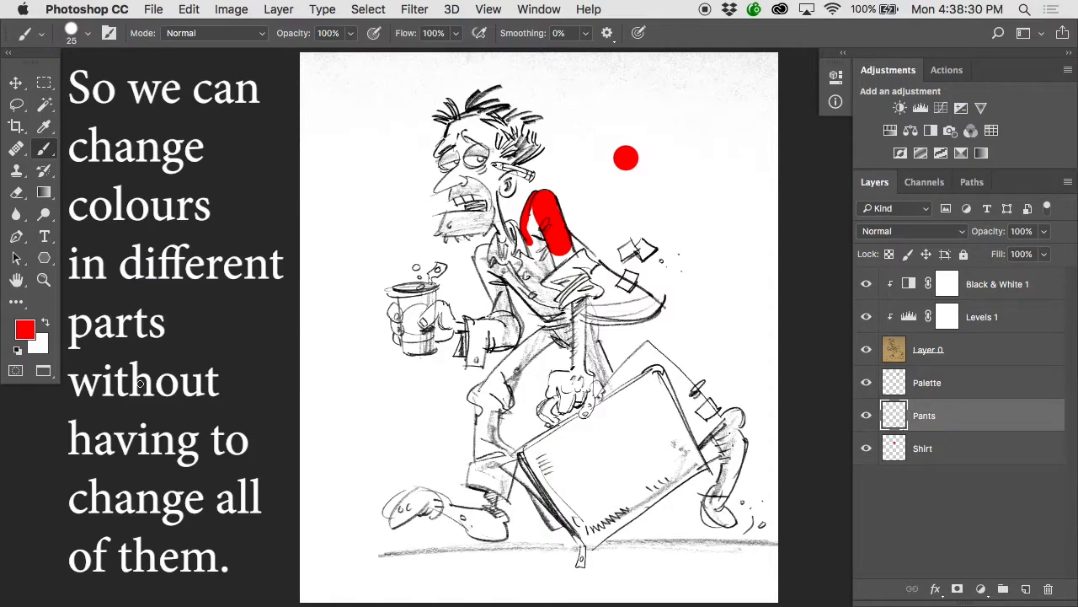
Set the foreground colour to pure blue and paint a stroke along the upper edge of the thigh on the Pants layer.
left_click(20, 329)
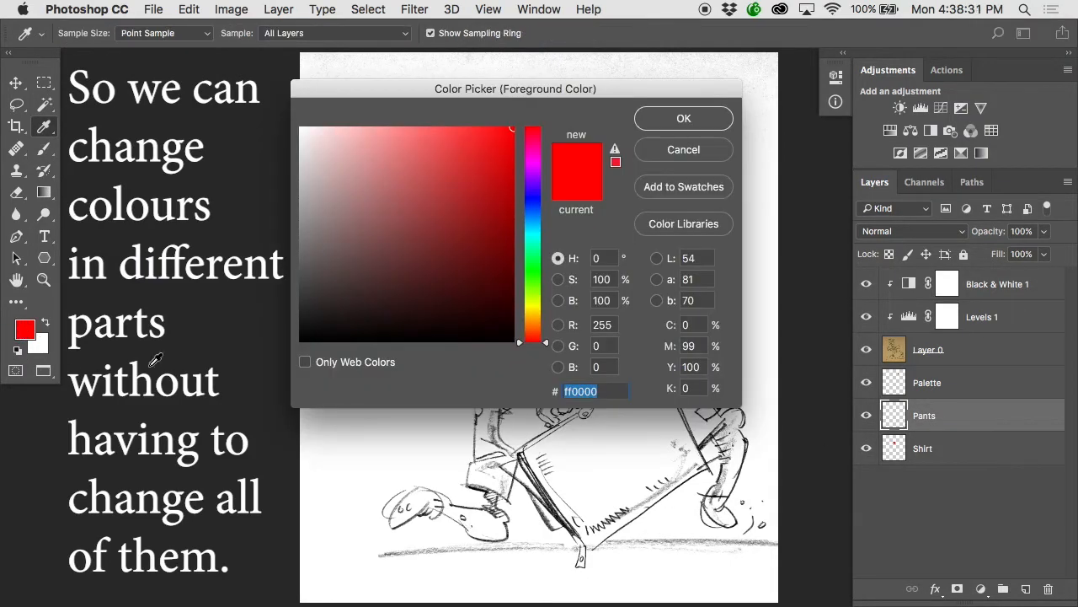
left_click(535, 200)
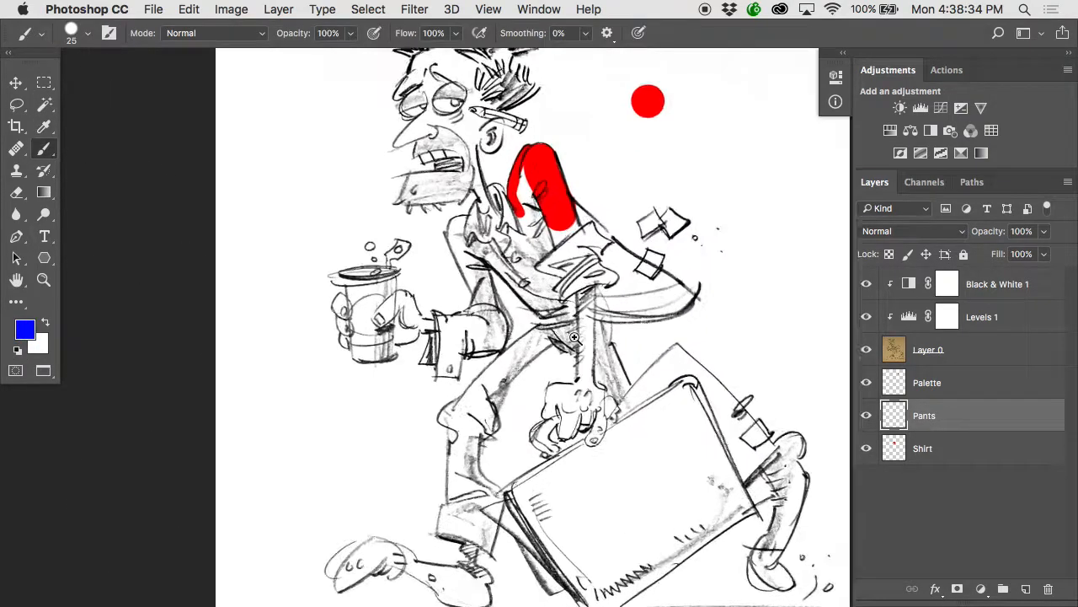
scroll(550, 326, "up", 2)
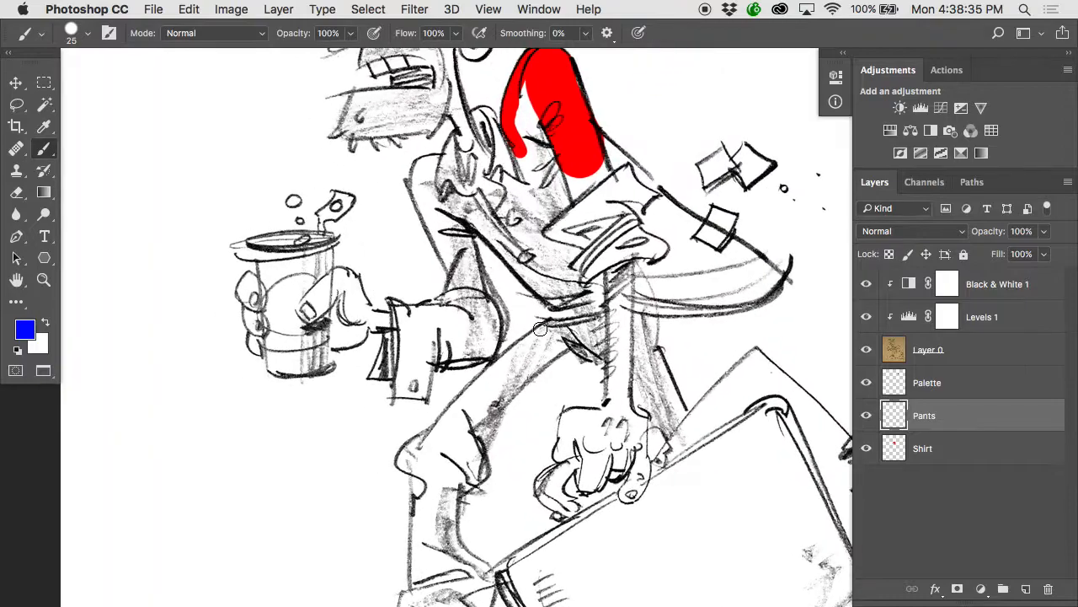
left_click_drag(551, 326, 542, 328)
left_click(529, 341, "shift")
left_click_drag(548, 331, 516, 347)
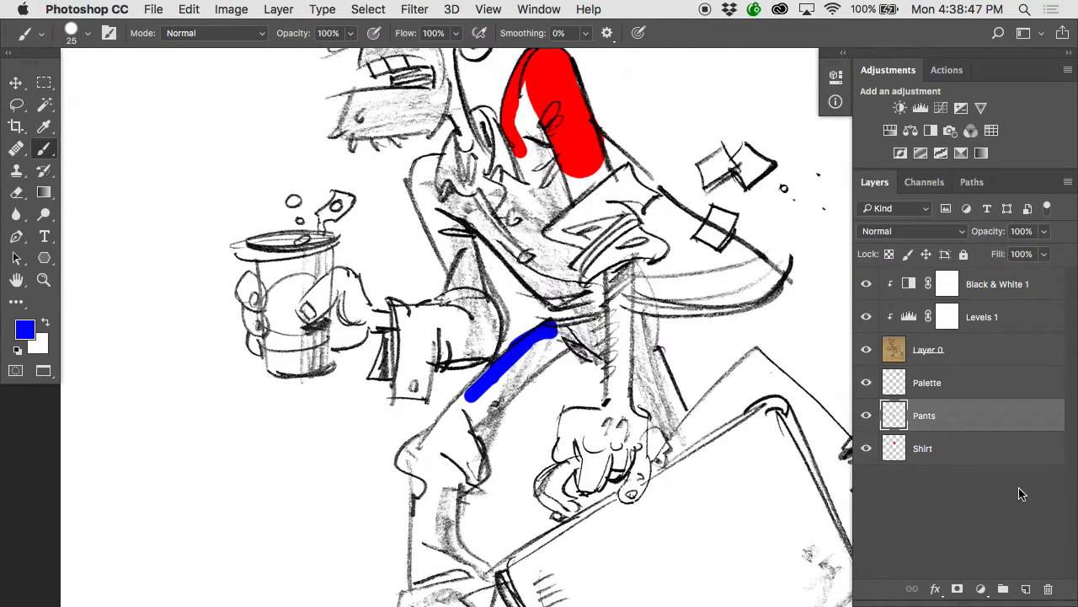
Try a Hue/Saturation adjustment layer above the Pants layer with the hue at +36.
left_click(981, 589)
left_click(990, 403)
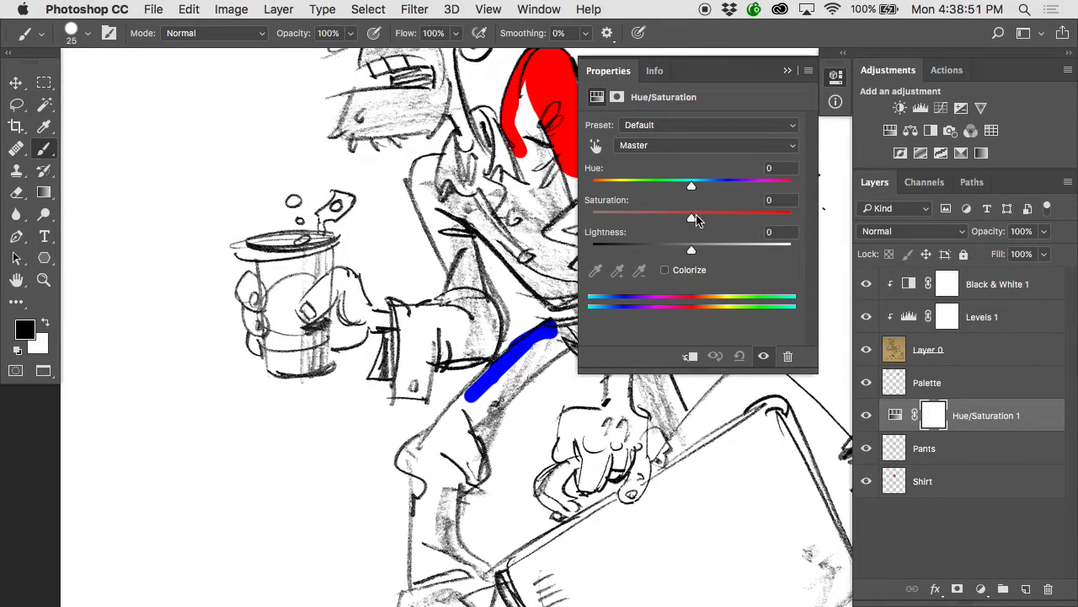
mouse_move(691, 190)
left_mouse_down()
mouse_move(748, 188)
mouse_move(621, 183)
mouse_move(728, 189)
left_mouse_up()
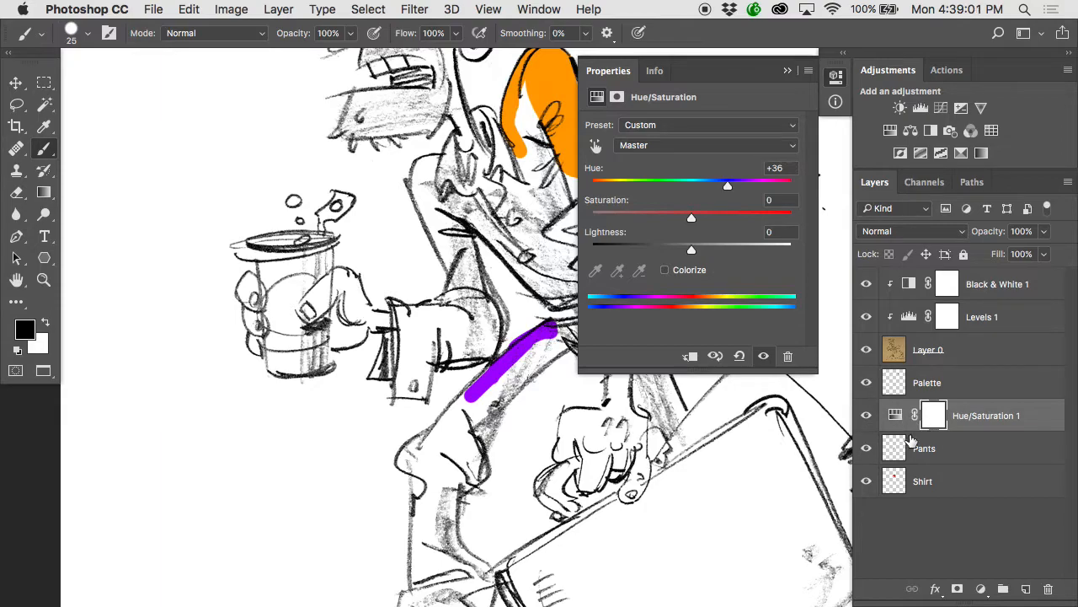
Clip the Hue/Saturation adjustment to the Pants layer to vary that layer's hue alone, and delete the adjustment layer.
left_click(912, 431, "alt")
double_click(909, 414)
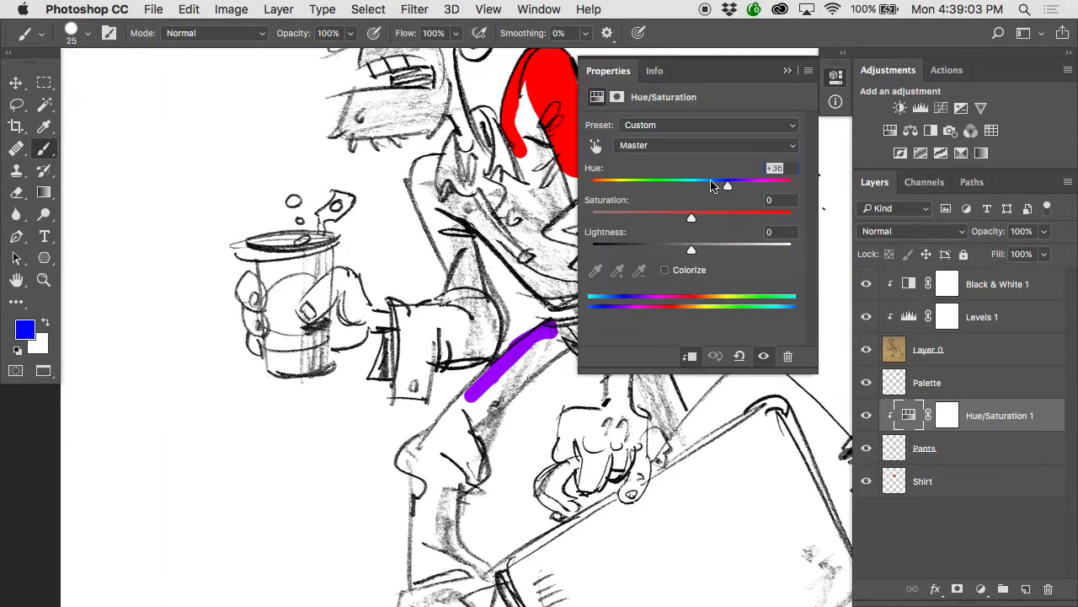
mouse_move(728, 187)
left_mouse_down()
mouse_move(606, 185)
mouse_move(715, 184)
left_mouse_up()
left_click_drag(999, 415, 1048, 587)
Enlarge the brush to 90 px and add a blue colour sample dot beside the red one on the Palette layer.
key("super+0")
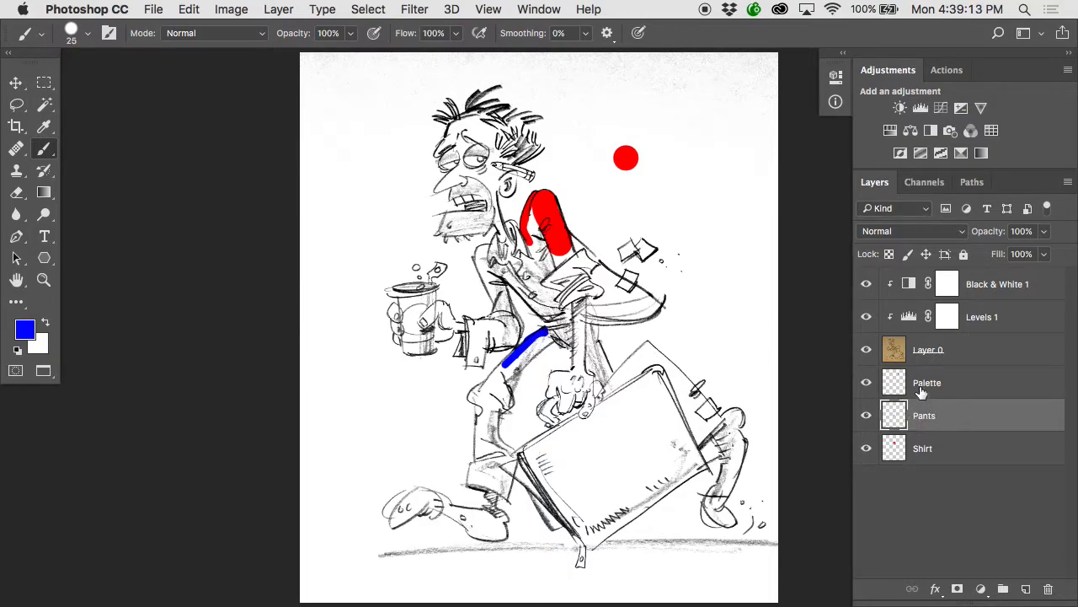
left_click(918, 387)
key("bracketright")
key("bracketright")
key("bracketright")
key("bracketright")
key("bracketright")
key("bracketright")
key("bracketright")
key("bracketright")
key("bracketright")
left_click(659, 159)
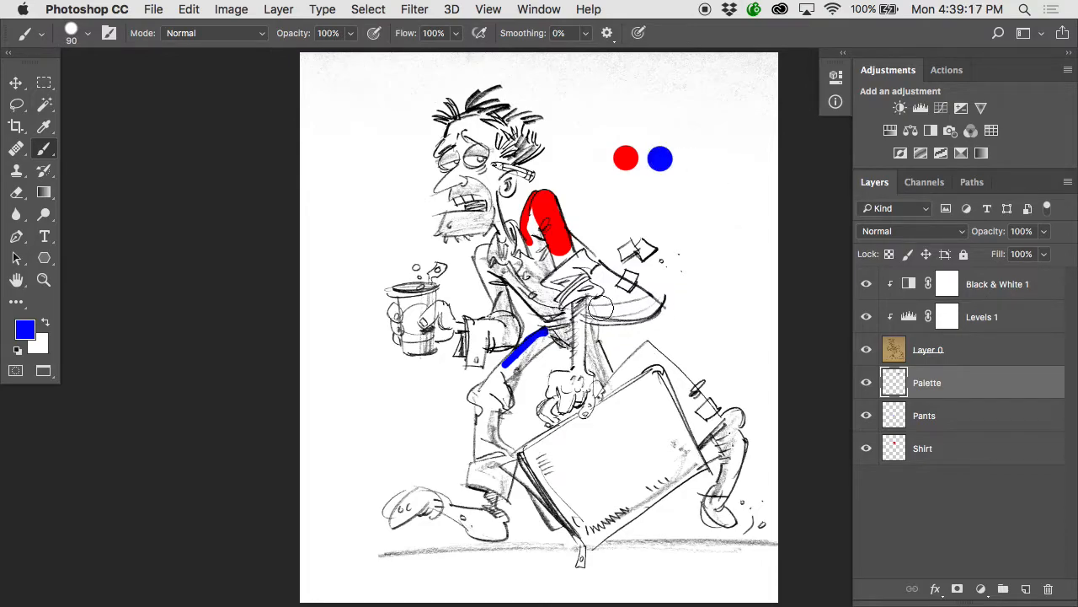
Reduce the brush to 45 px and paint more blue over the thigh on the Pants layer.
left_click(896, 447)
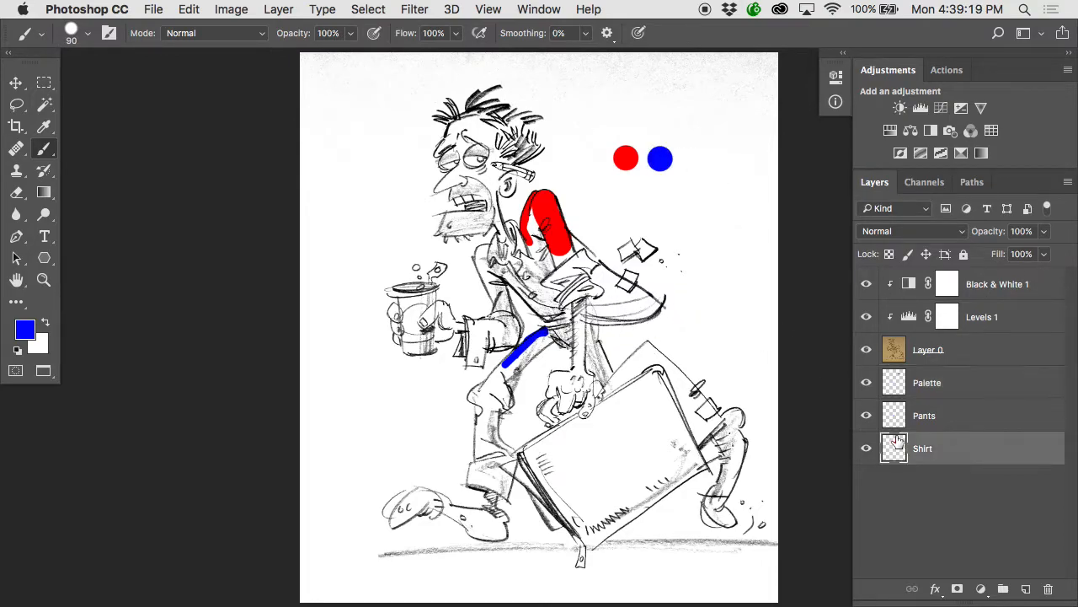
left_click(897, 417)
left_click(526, 334, "super")
left_click(526, 334, "super")
scroll(542, 337, "down", 3)
key("bracketleft")
key("bracketleft")
key("bracketleft")
key("bracketleft")
key("bracketleft")
mouse_move(587, 287)
left_mouse_down()
mouse_move(489, 375)
mouse_move(479, 368)
mouse_move(500, 333)
mouse_move(405, 432)
left_mouse_up()
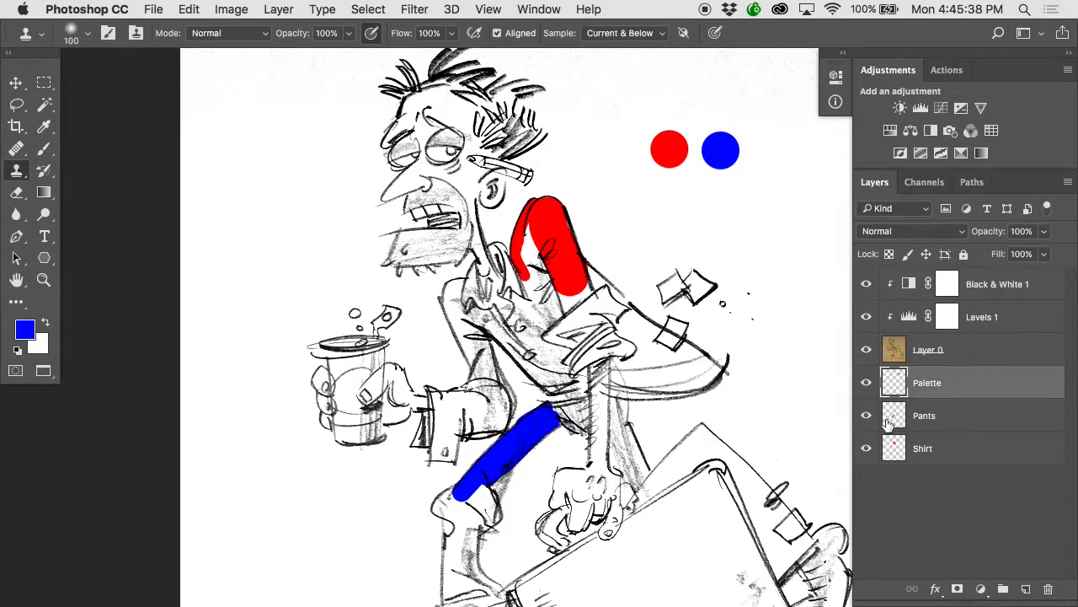
Select the Shirt layer and set the Clone Stamp brush to 90 px with 100% hardness.
key("alt+bracketleft")
key("alt+bracketleft")
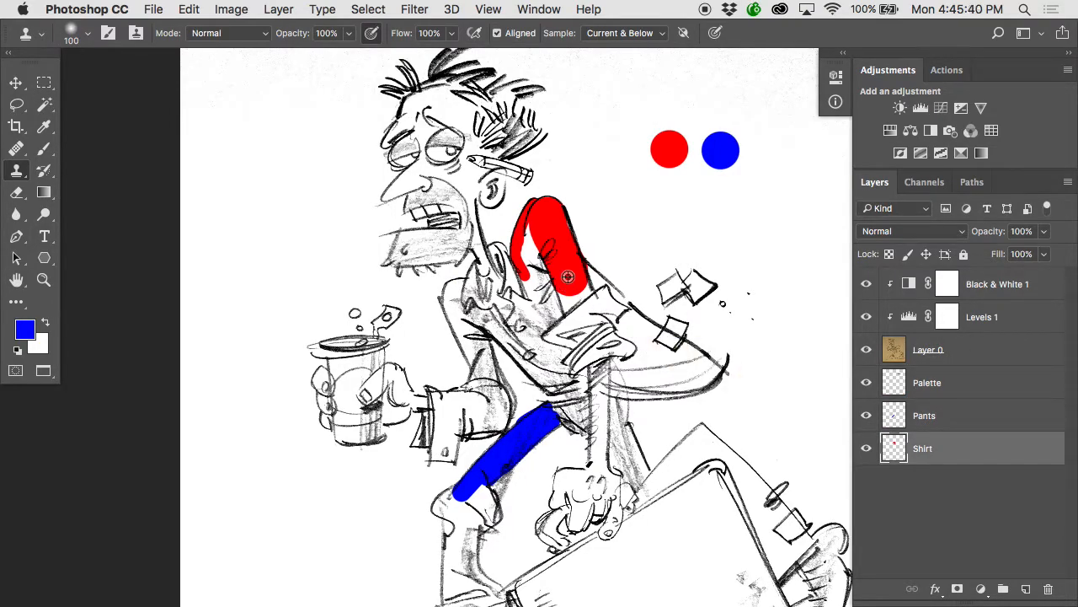
key("bracketleft")
right_click(569, 276)
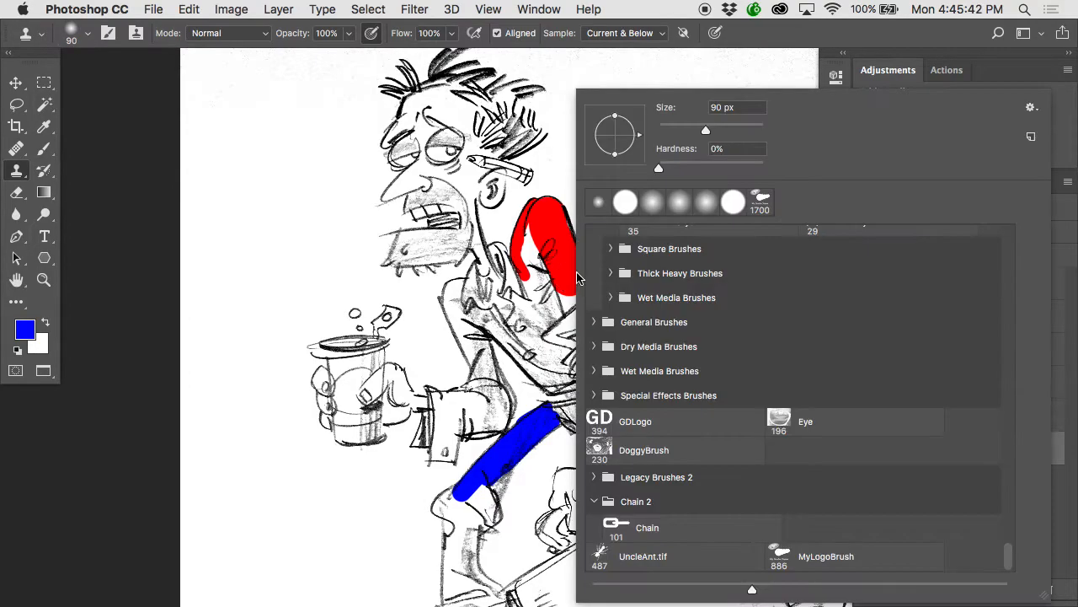
left_click_drag(660, 168, 764, 171)
key("Return")
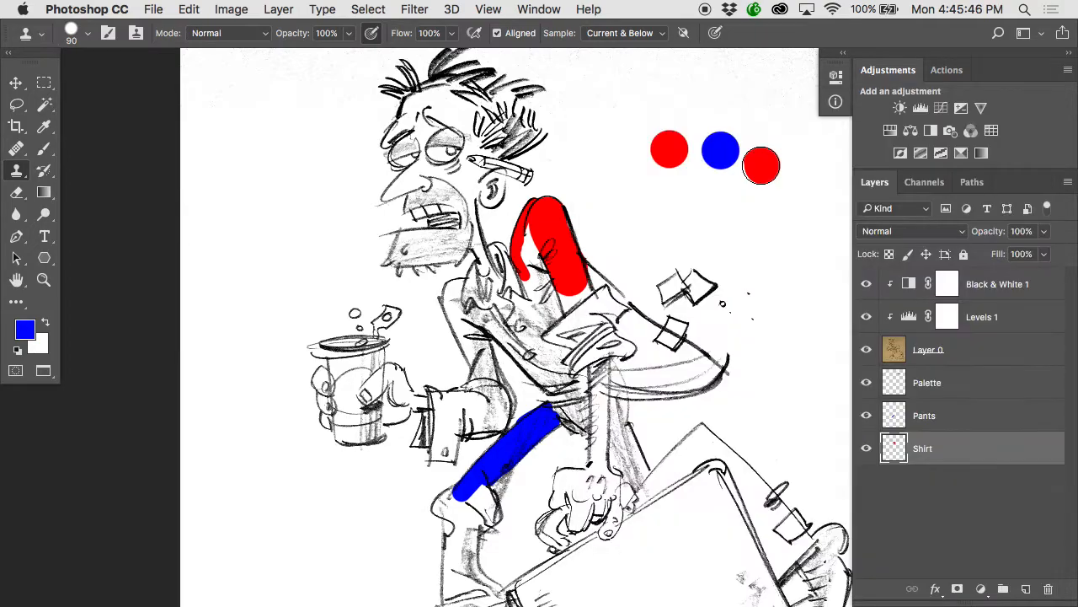
Try painting with a soft-edged blue brush at 45 px and 0% hardness on the Shirt layer.
key("b")
left_click(88, 35)
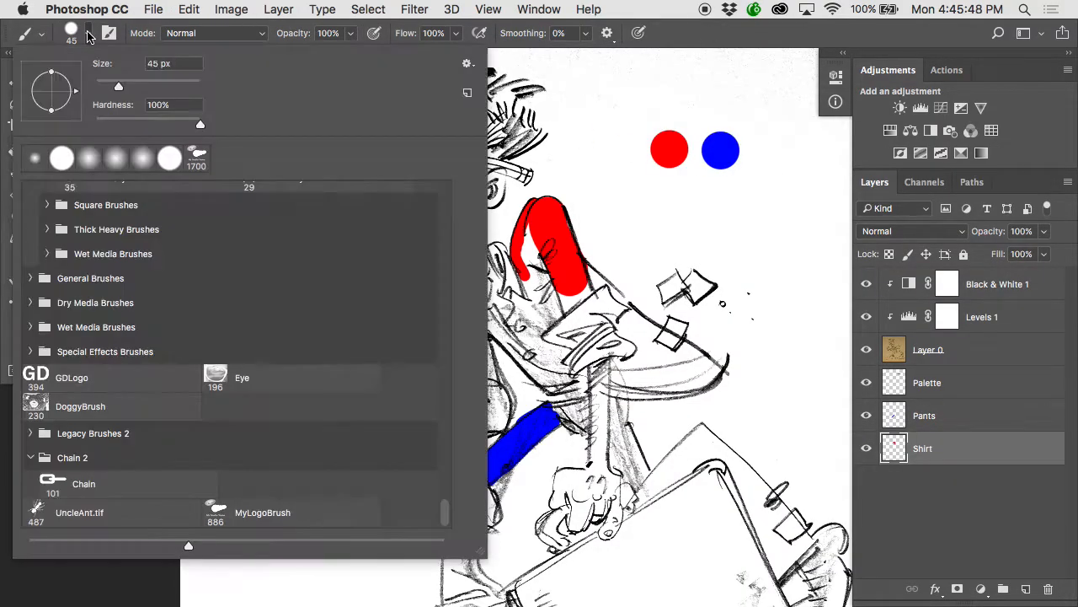
left_click_drag(200, 124, 92, 124)
left_click(608, 320)
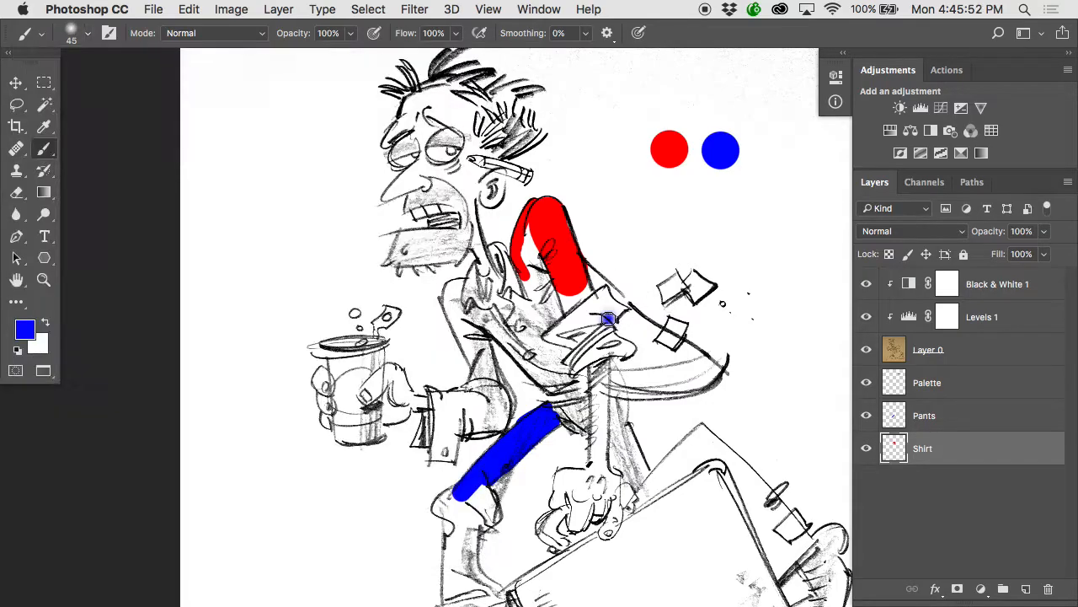
left_click(522, 279, "super")
key("super+z")
mouse_move(520, 371)
left_mouse_down()
mouse_move(561, 210)
mouse_move(582, 303)
left_mouse_up()
Select the Pants layer, restore the brush's hard edge and paint blue over the knee and down the lower leg.
left_click(891, 413)
left_click_drag(630, 469, 719, 125)
mouse_move(396, 452)
left_mouse_down()
mouse_move(419, 438)
mouse_move(393, 457)
mouse_move(463, 518)
mouse_move(394, 489)
mouse_move(488, 484)
mouse_move(507, 253)
mouse_move(502, 315)
mouse_move(492, 290)
mouse_move(482, 354)
left_mouse_up()
key("super+alt+z")
key("super+alt+z")
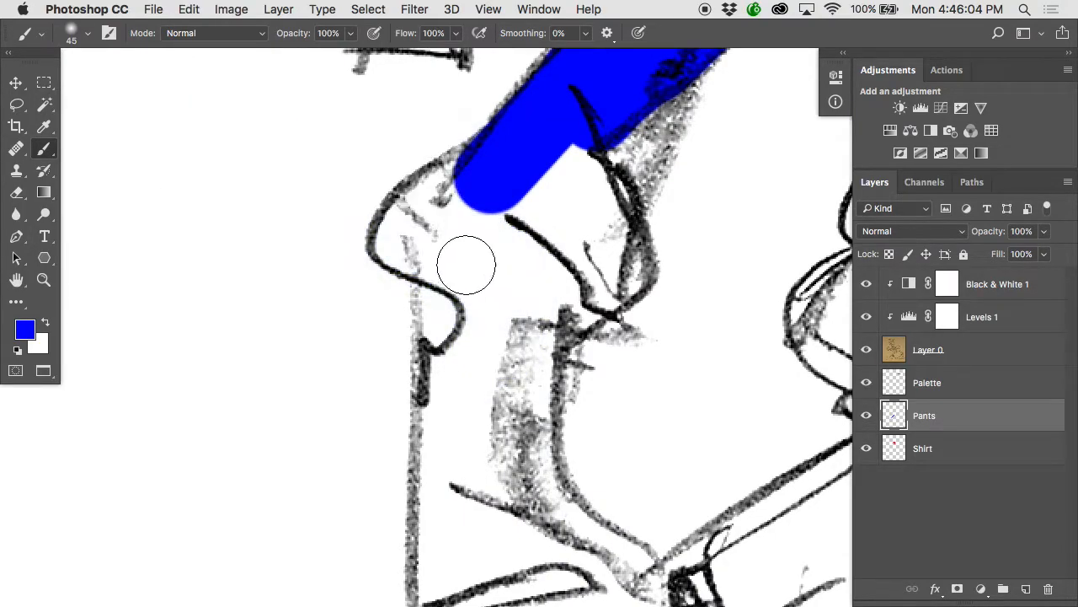
left_click(109, 32)
left_click(87, 33)
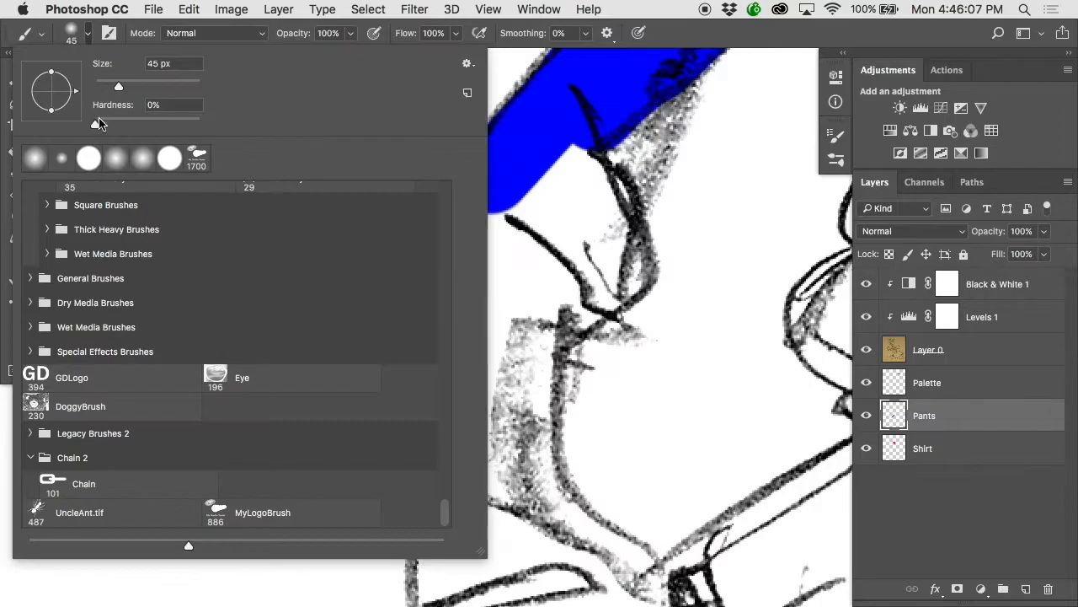
mouse_move(535, 192)
left_mouse_down()
mouse_move(486, 215)
mouse_move(458, 192)
mouse_move(410, 239)
mouse_move(458, 266)
mouse_move(453, 408)
left_mouse_up()
key("super+minus")
key("super+minus")
left_click_drag(494, 272, 459, 369)
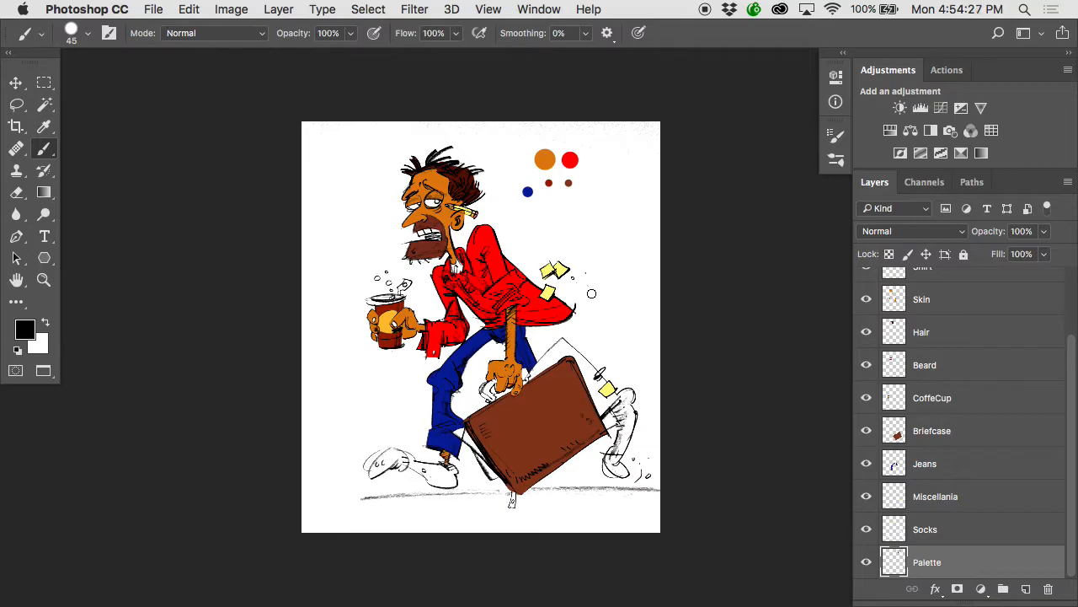
Switch to the DSCN5303.TIF drawing in full-screen mode and frame the hand holding the coffee cup.
key("ctrl+Down")
left_click(902, 221)
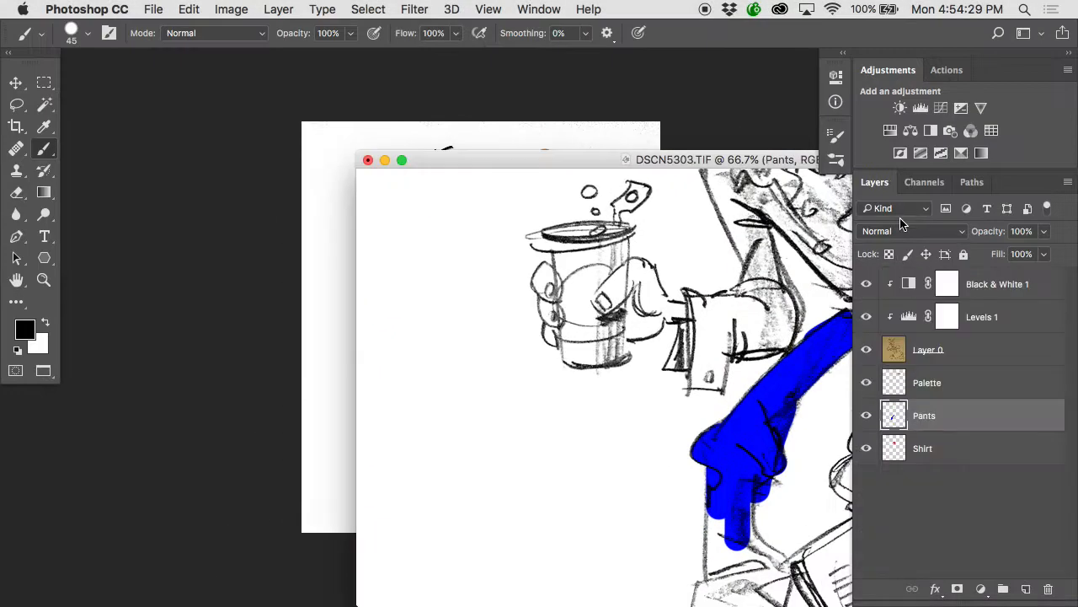
key("f")
left_click(406, 191, "super")
left_click(361, 169, "super")
left_click(361, 169, "super")
left_click_drag(361, 168, 918, 492)
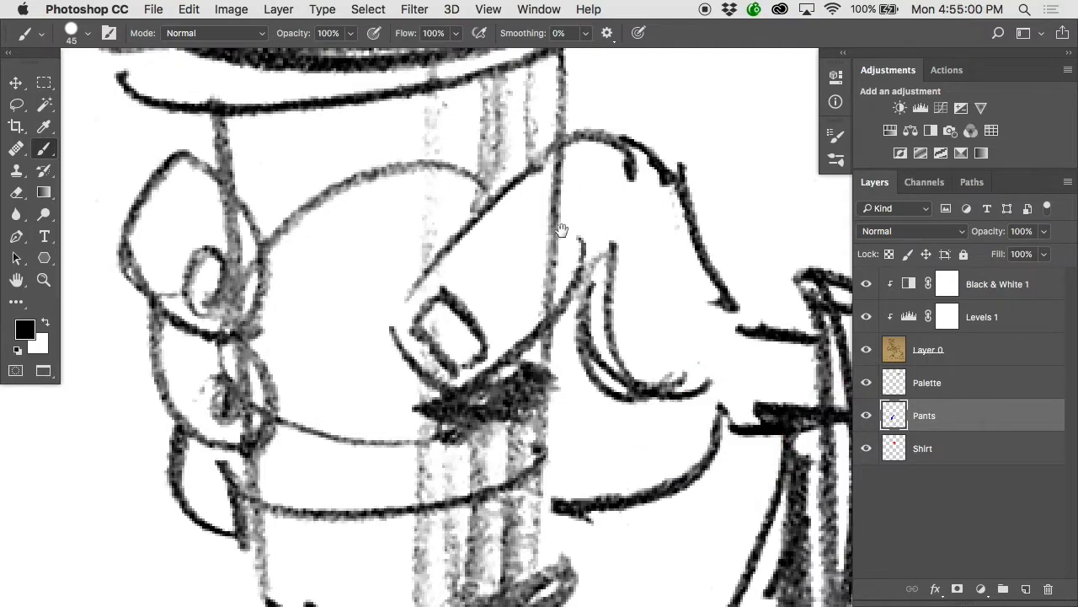
Try raising the white input level of the Levels 1 adjustment to 236.
double_click(901, 317)
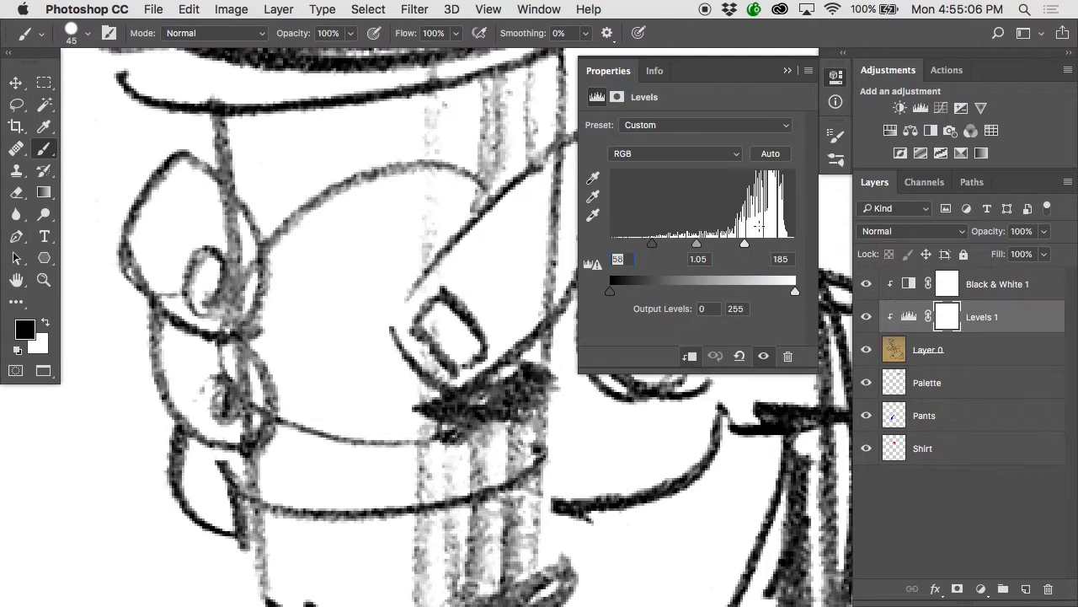
scroll(539, 228, "right", 2)
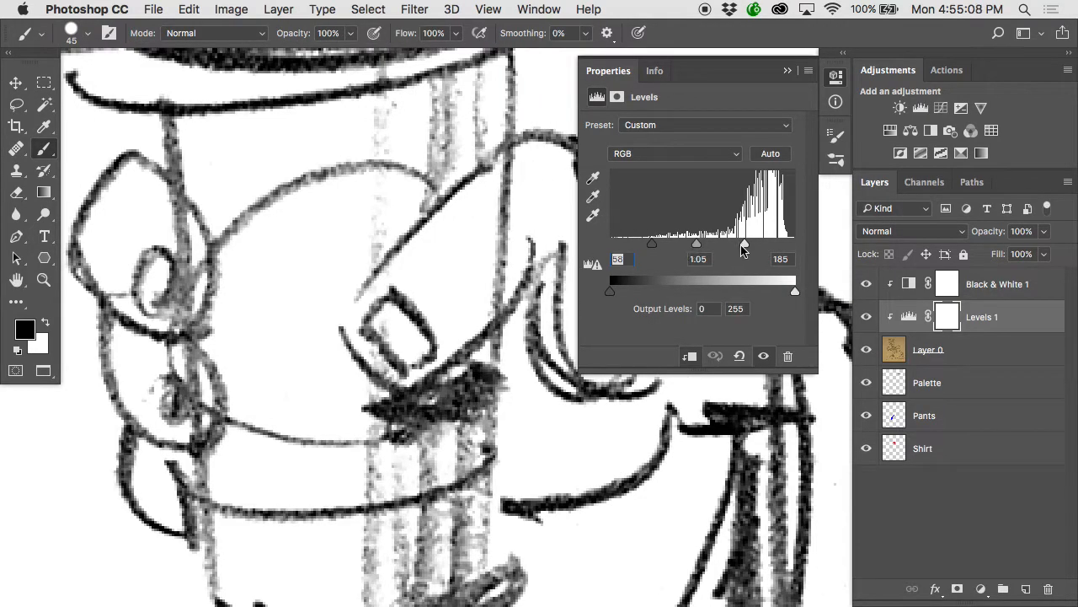
left_click_drag(747, 246, 781, 244)
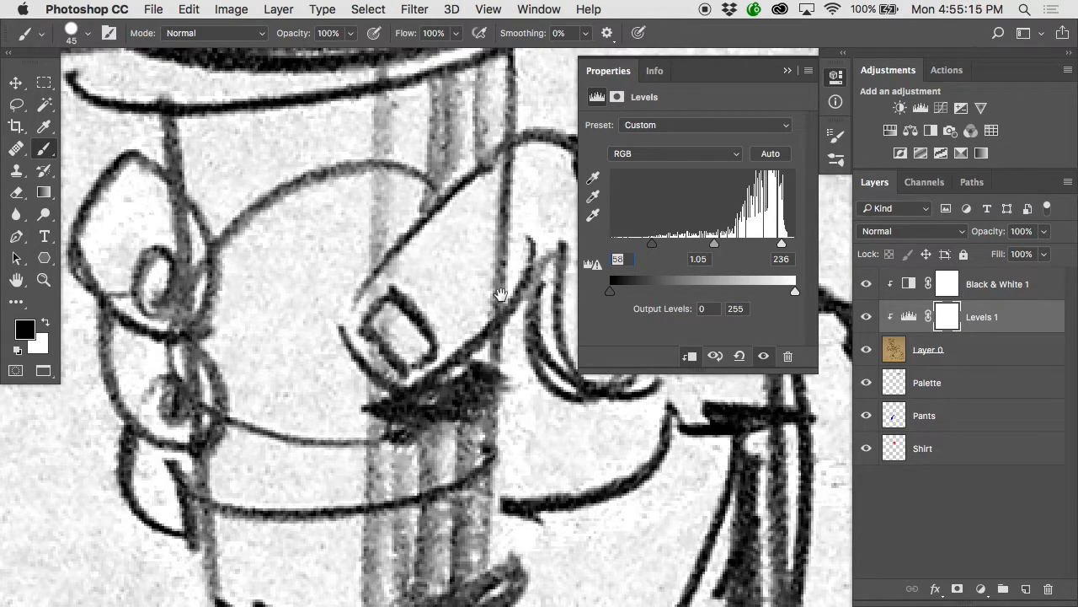
key("super+z")
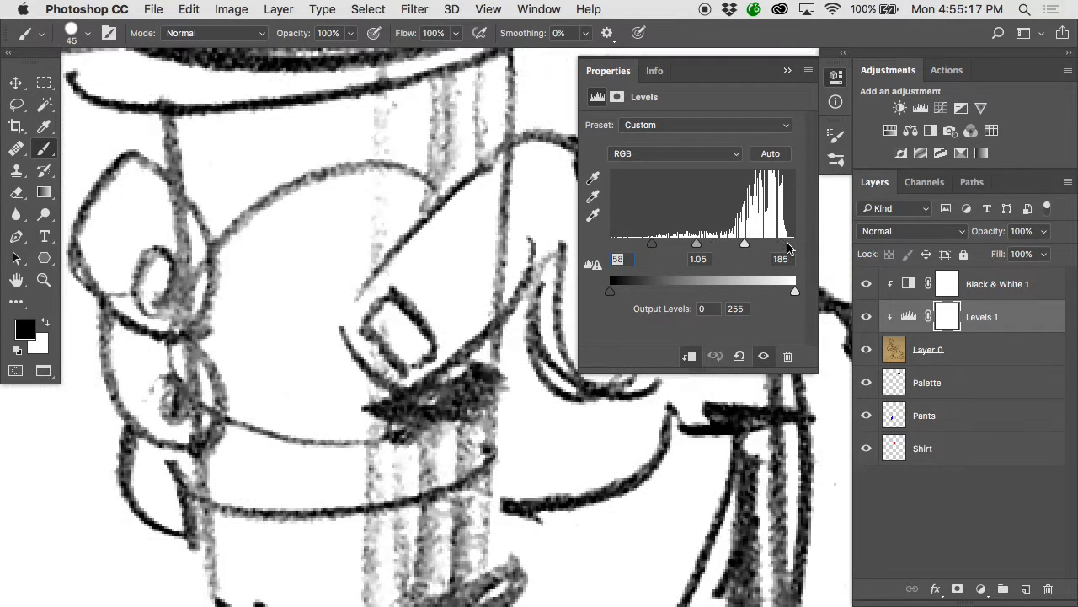
Select Layer 0 and set up the Clone Stamp tool with a 35 px brush.
left_click(898, 349)
key("s")
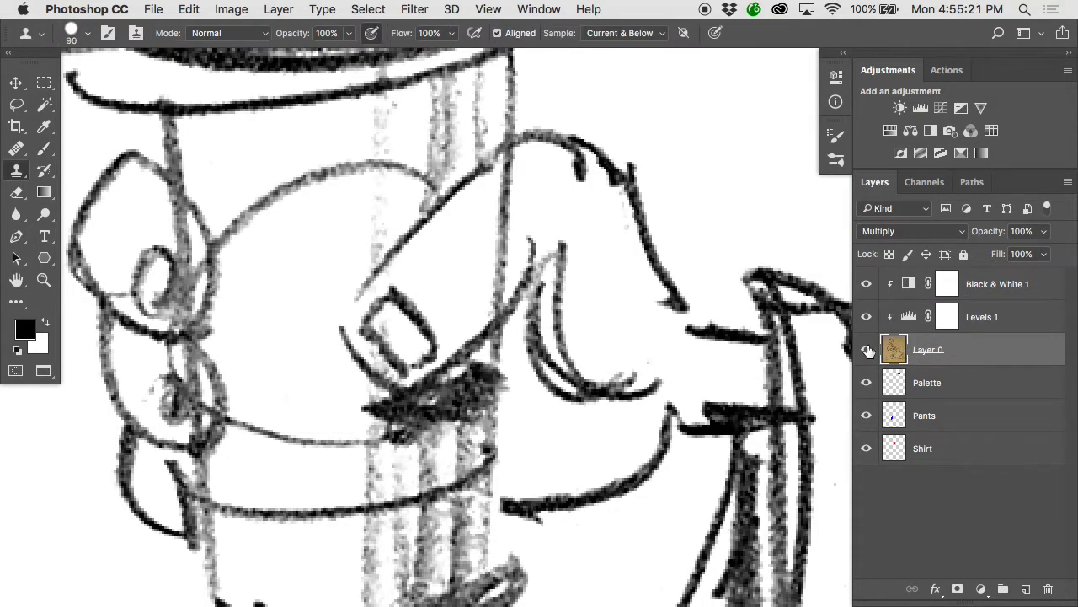
left_click(18, 173)
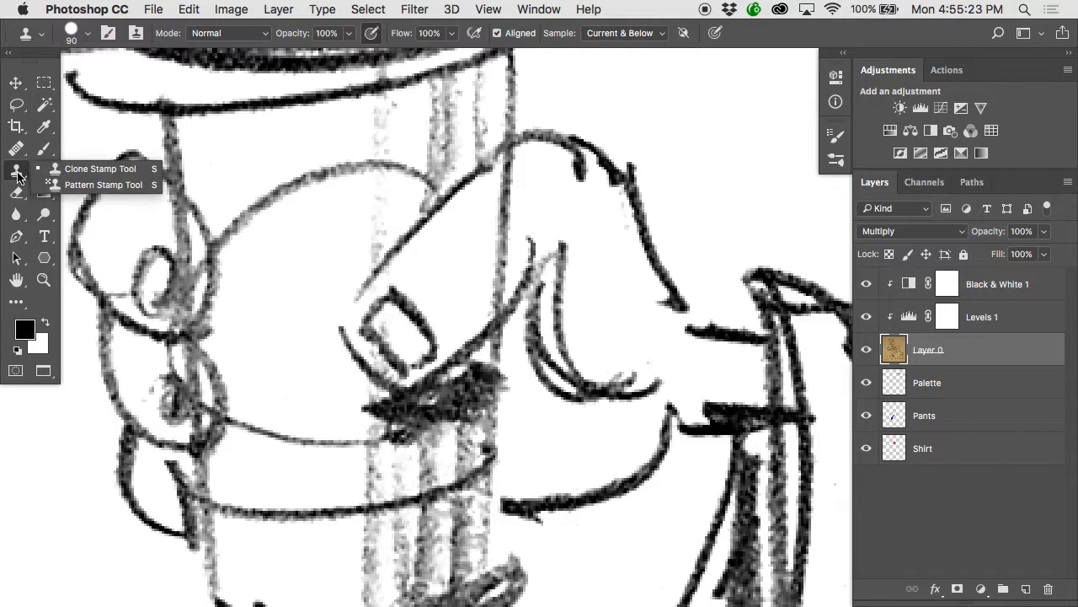
left_click(56, 168)
key("bracketleft")
key("bracketleft")
key("bracketleft")
key("bracketleft")
key("bracketleft")
key("bracketleft")
key("bracketleft")
key("ctrl+z")
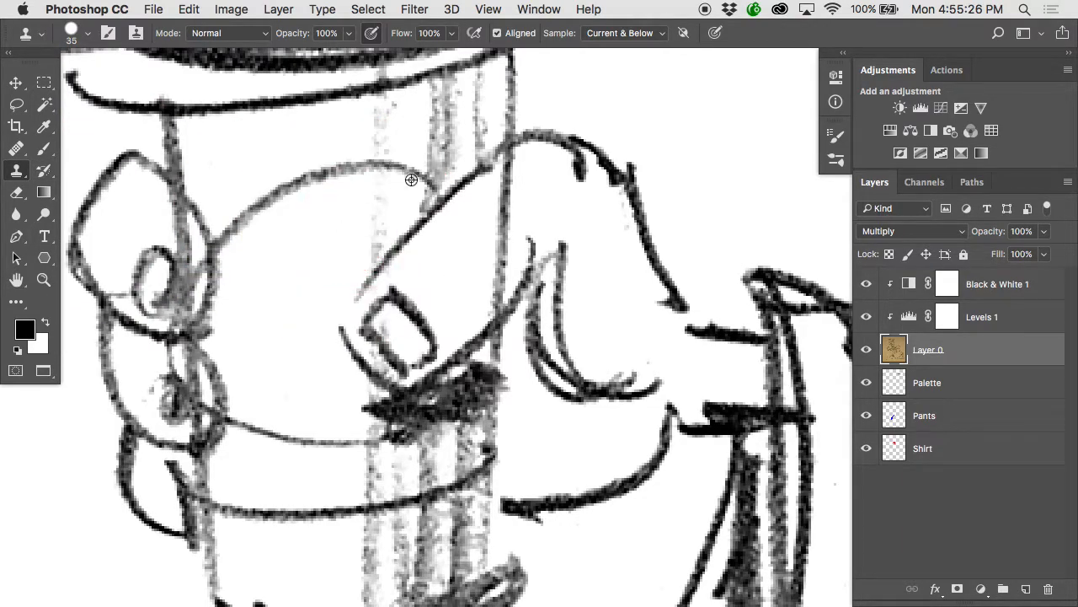
Reduce the clone brush to 7 px, sample clear paper inside the thumb and clone over the cup line crossing it.
left_click(462, 244, "alt")
key("bracketleft")
key("bracketleft")
key("bracketleft")
key("bracketleft")
key("bracketleft")
key("bracketleft")
key("bracketleft")
key("bracketleft")
left_click(462, 244, "alt")
mouse_move(493, 224)
left_mouse_down()
mouse_move(502, 226)
mouse_move(495, 278)
left_mouse_up()
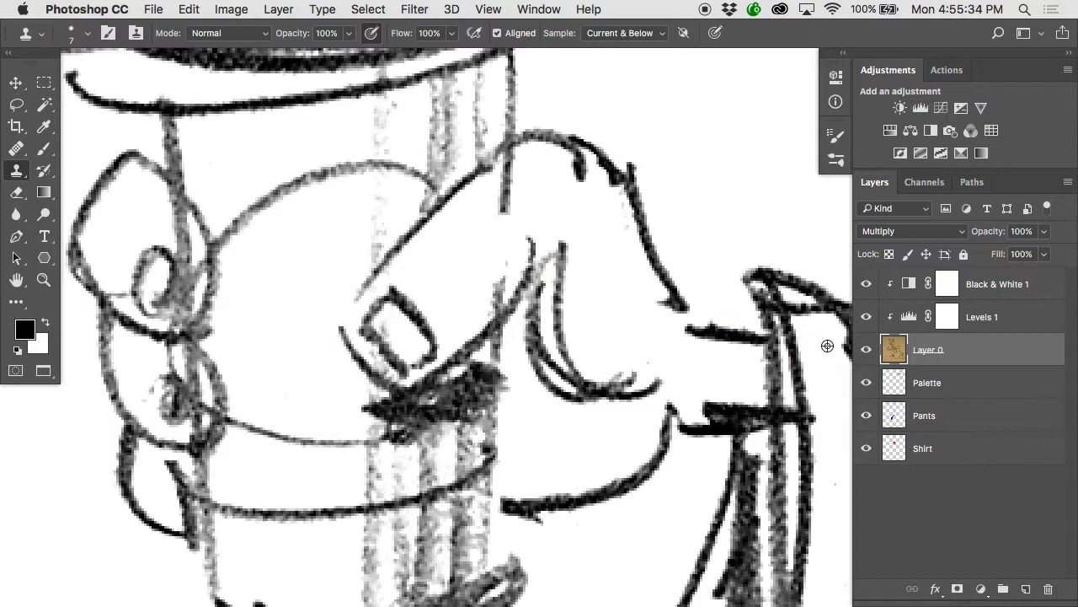
Isolate Layer 0 to clone out the cup line's remains at the thumb's upper edge, restore all layers and clean its lower end.
left_click(866, 353, "alt")
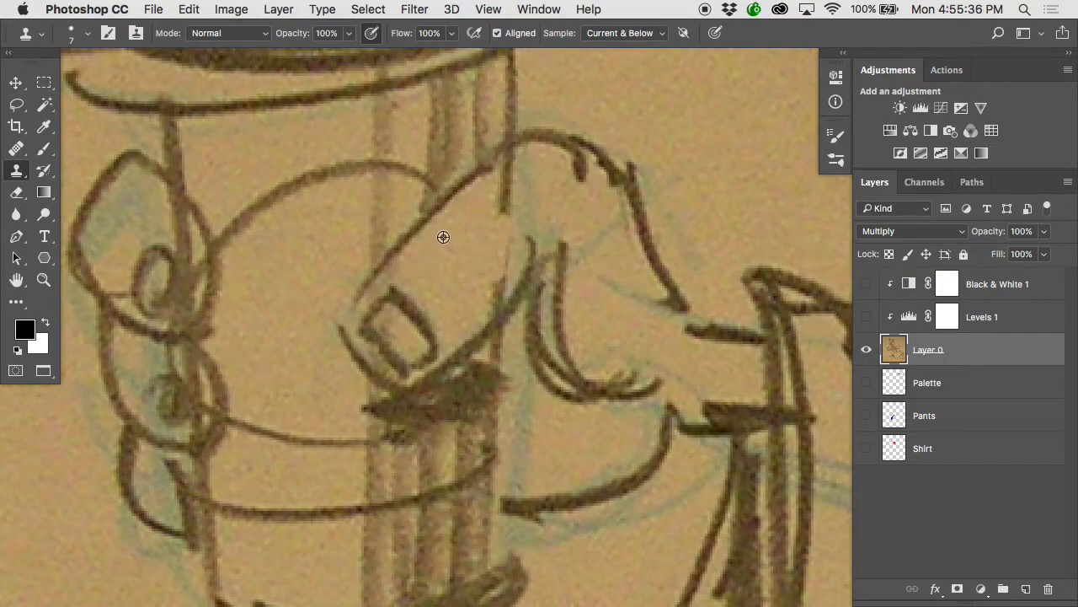
mouse_move(501, 181)
left_mouse_down()
mouse_move(511, 160)
mouse_move(501, 229)
left_mouse_up()
left_click(591, 223)
left_click(867, 350, "alt")
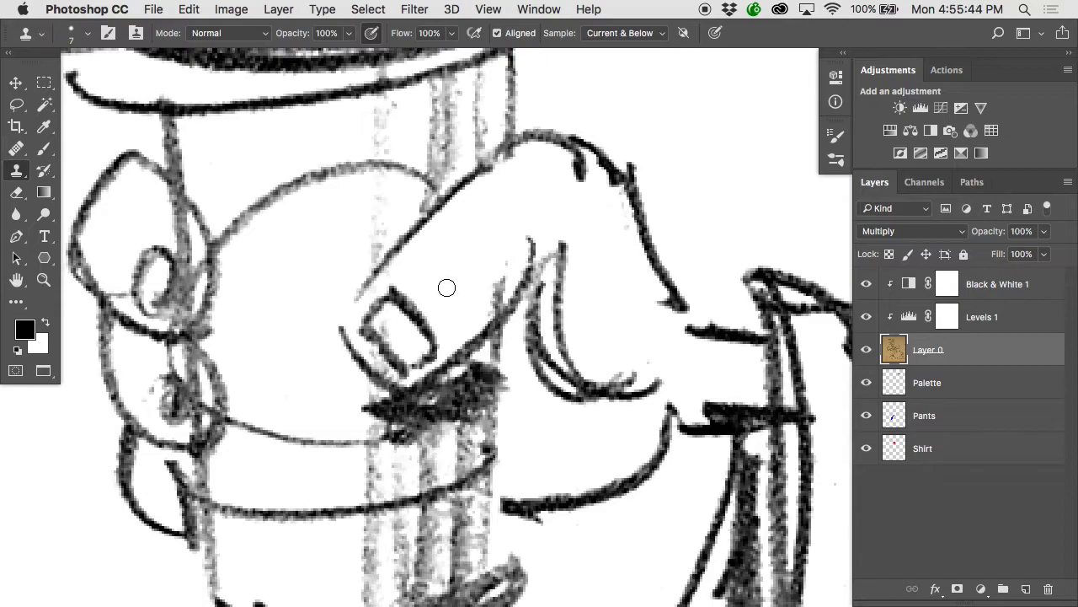
left_click_drag(497, 279, 491, 302)
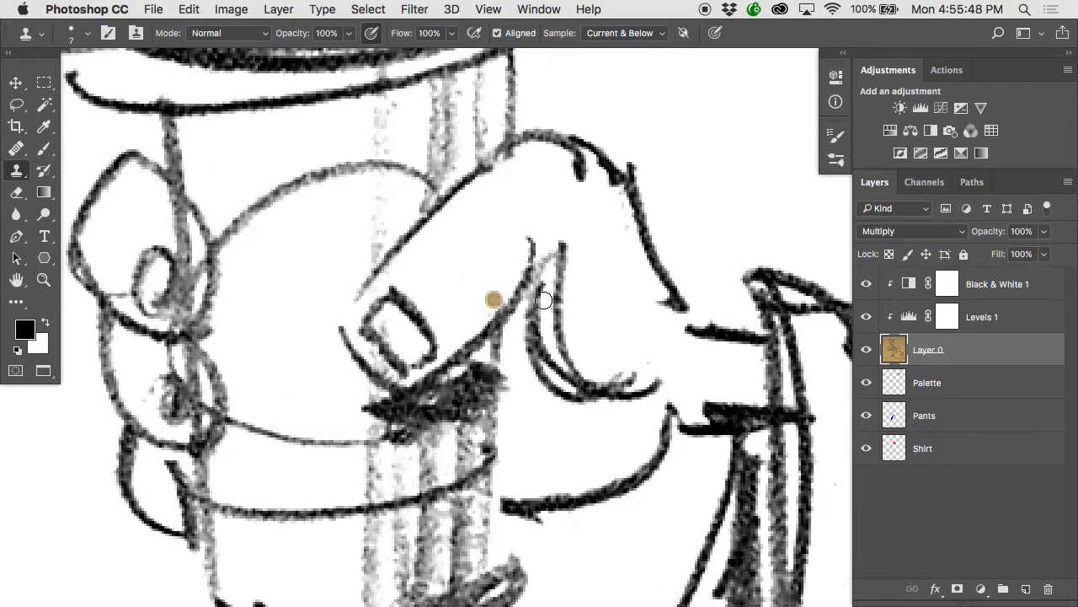
Raise the white input level of the Levels 1 adjustment to 233 and reselect Layer 0.
double_click(909, 316)
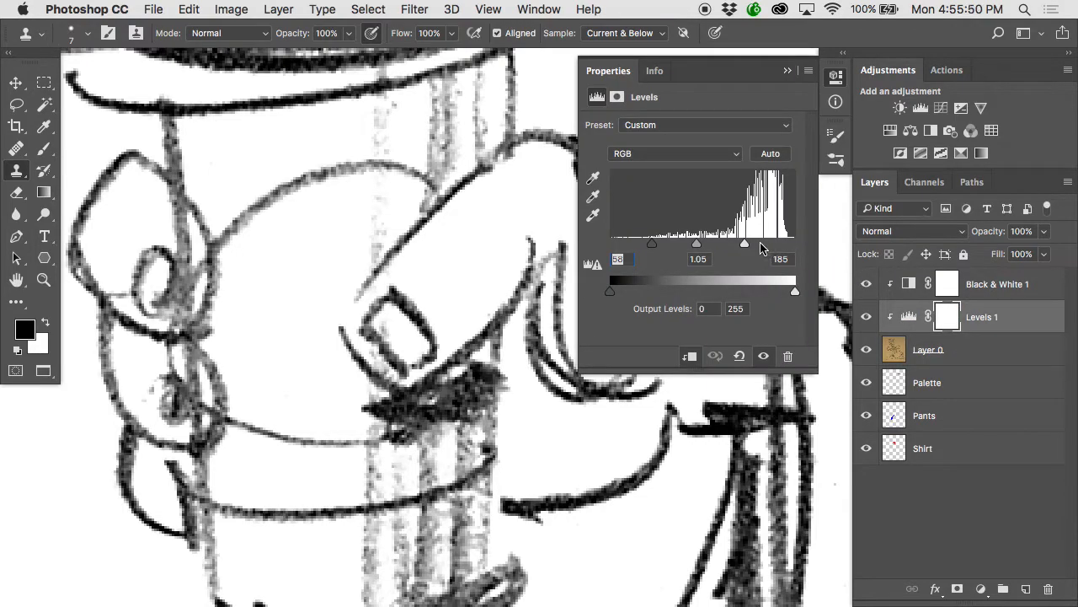
left_click_drag(748, 247, 780, 247)
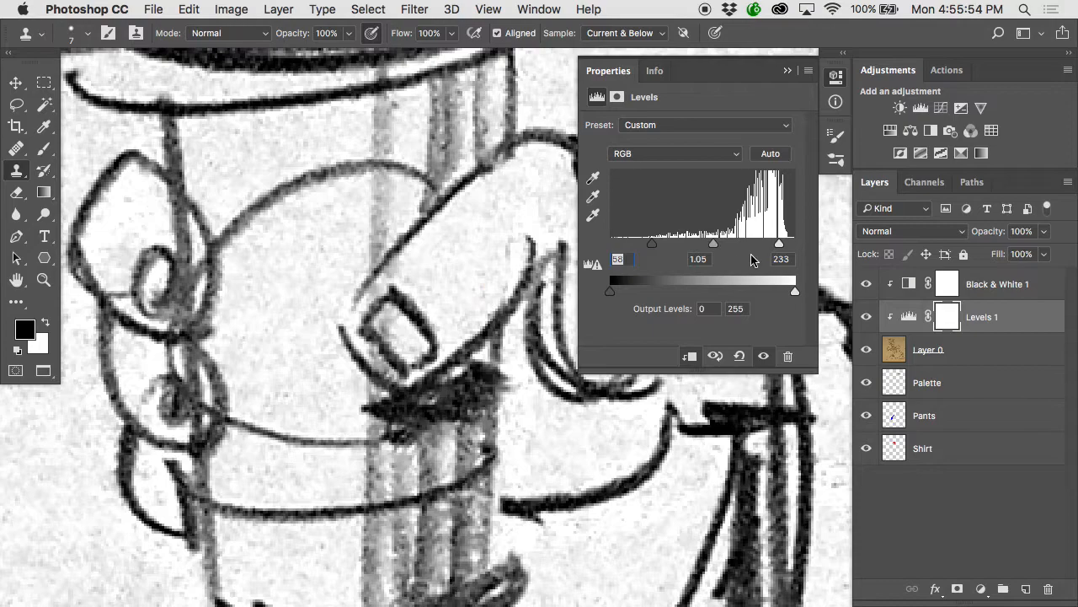
left_click(892, 348)
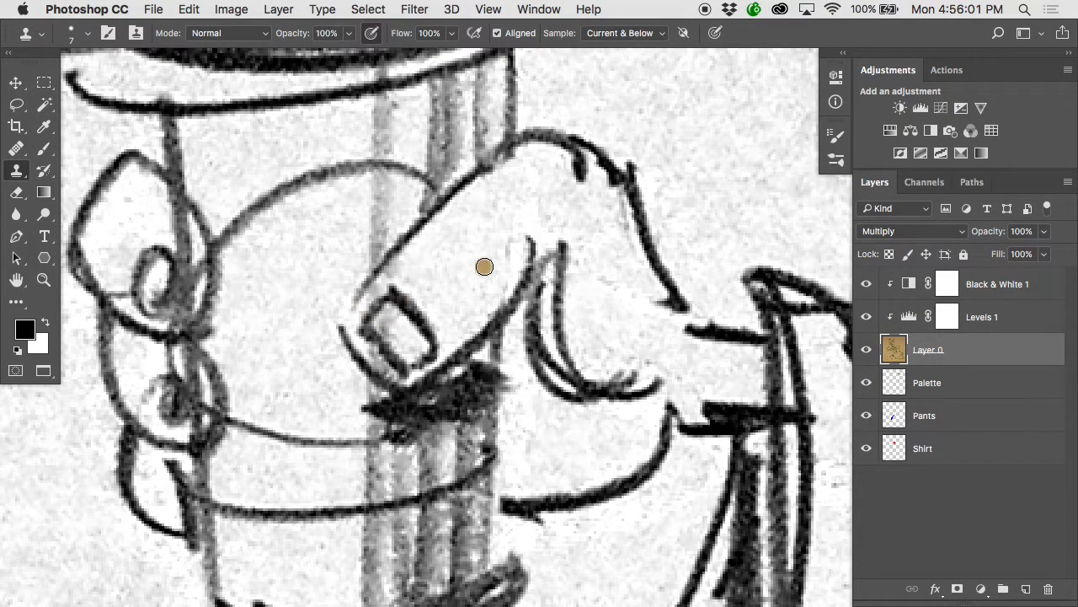
Show only Layer 0 and examine the square note that overlaps the jacket's edge line.
left_click(482, 266, "alt")
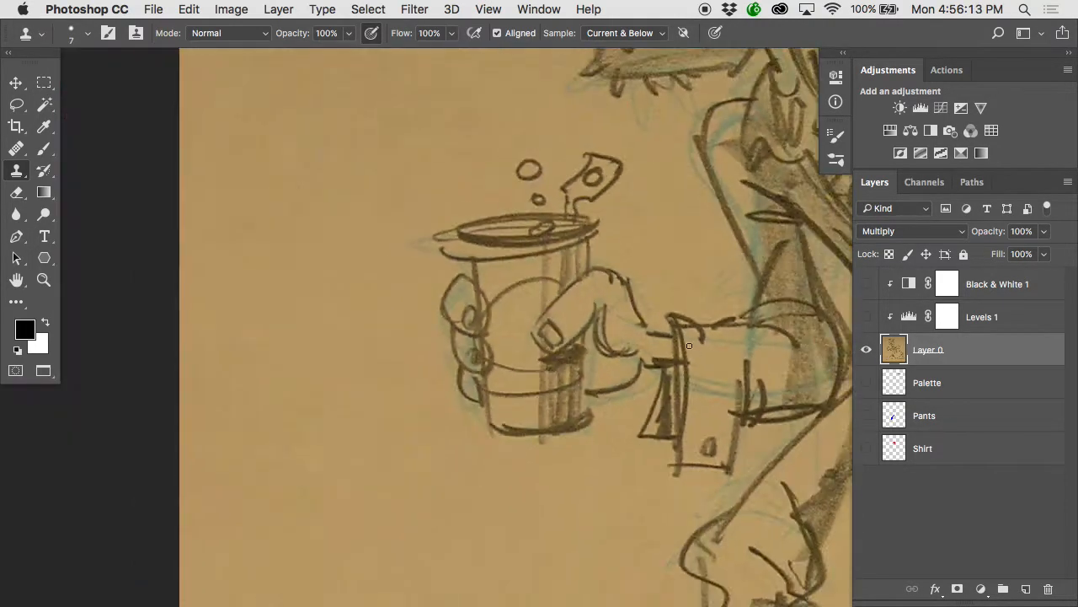
scroll(689, 345, "left", 5)
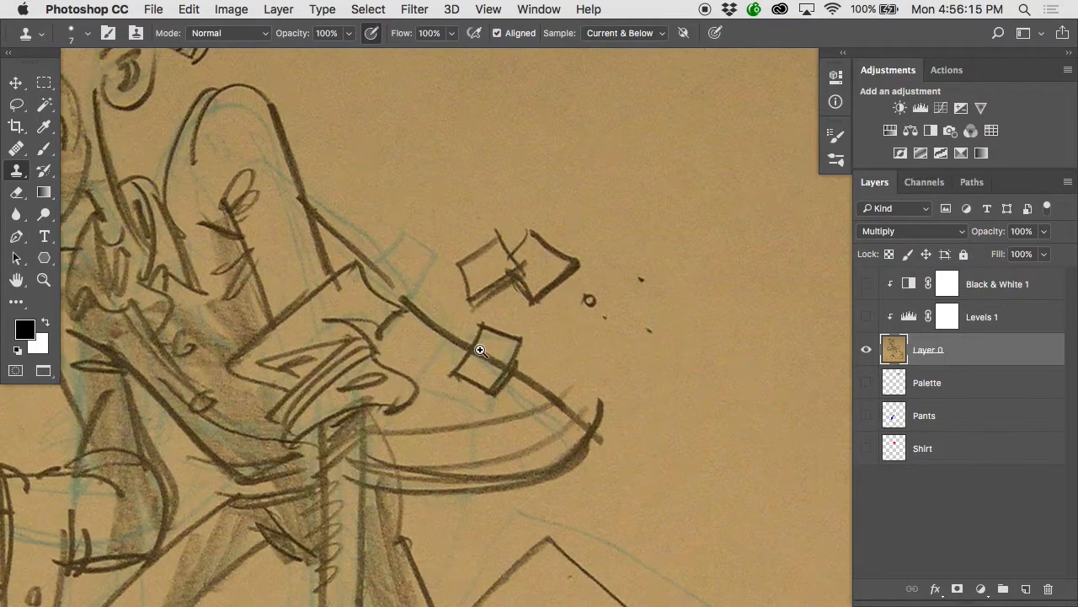
left_click(479, 349, "super")
left_click(479, 349, "super")
left_click_drag(479, 363, 597, 289)
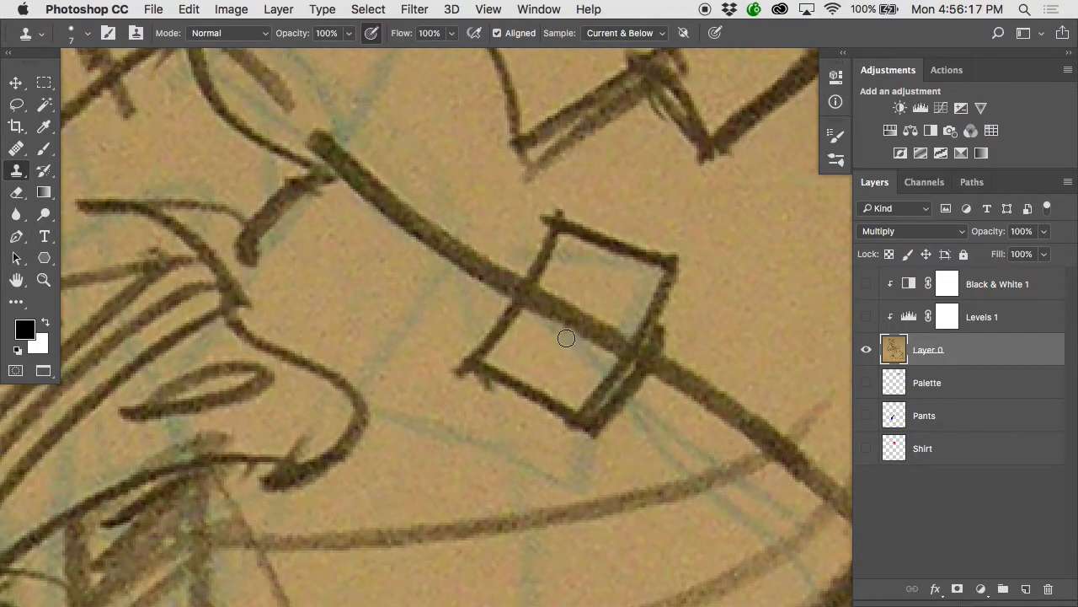
left_click(573, 306, "alt")
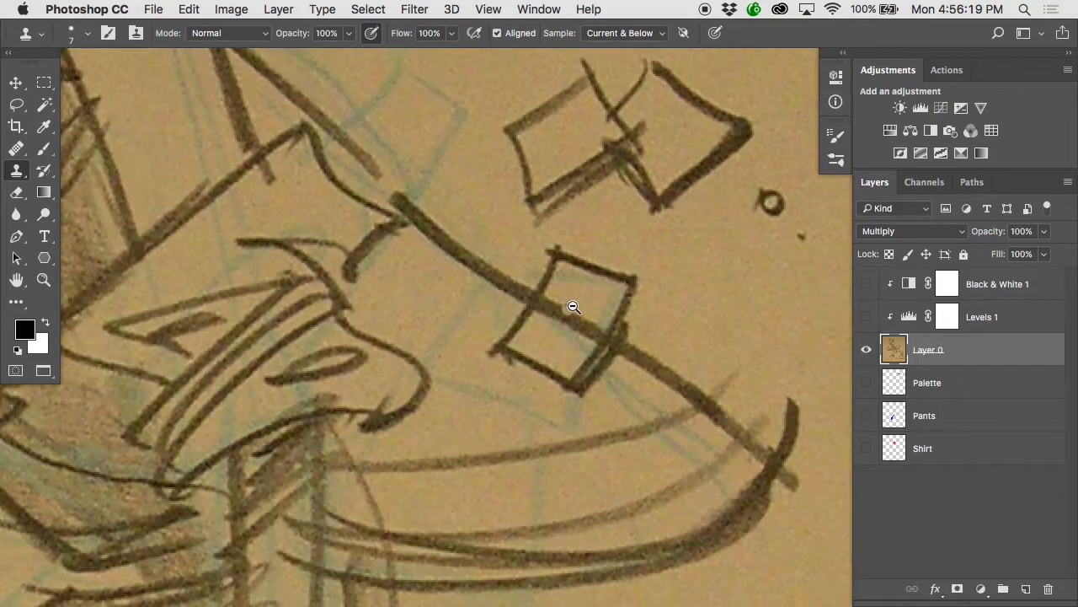
left_click(573, 306, "alt")
left_click(573, 307, "alt")
Try cloning the bubbles above the coffee cup onto the empty paper beside them with a 35 px clone brush.
left_click(264, 298, "super")
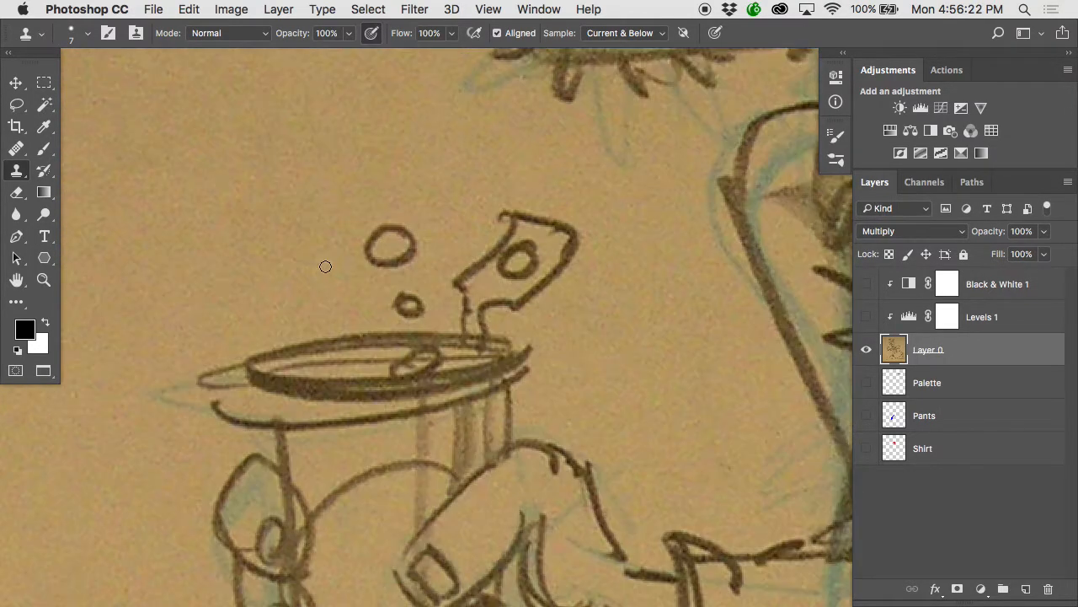
key("bracketright")
key("bracketright")
key("bracketright")
key("bracketright")
key("bracketright")
key("bracketright")
key("bracketright")
key("bracketright")
left_click(388, 243, "alt")
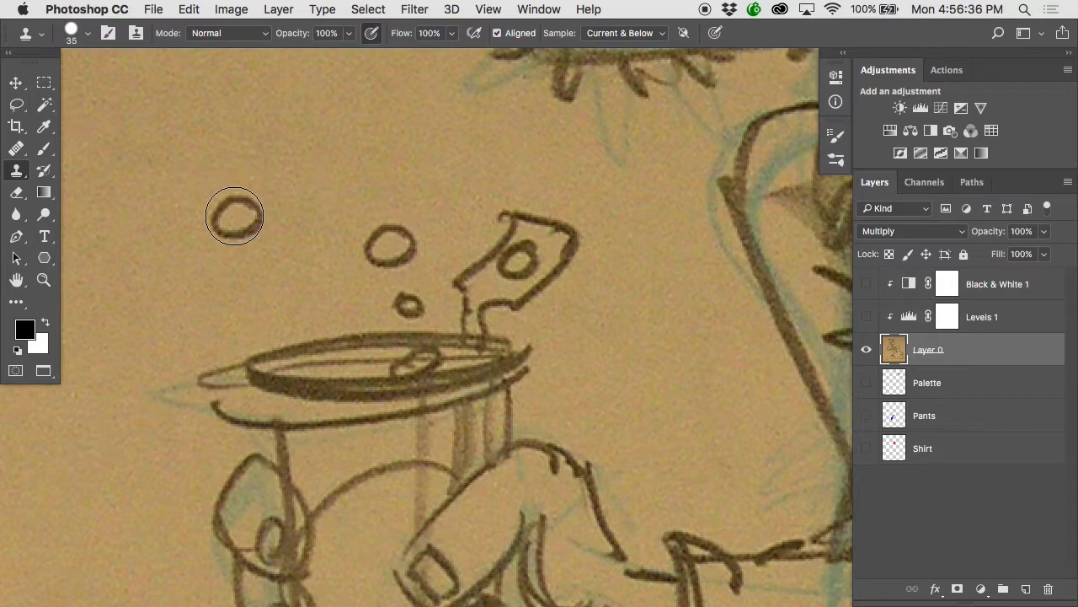
left_click(235, 216)
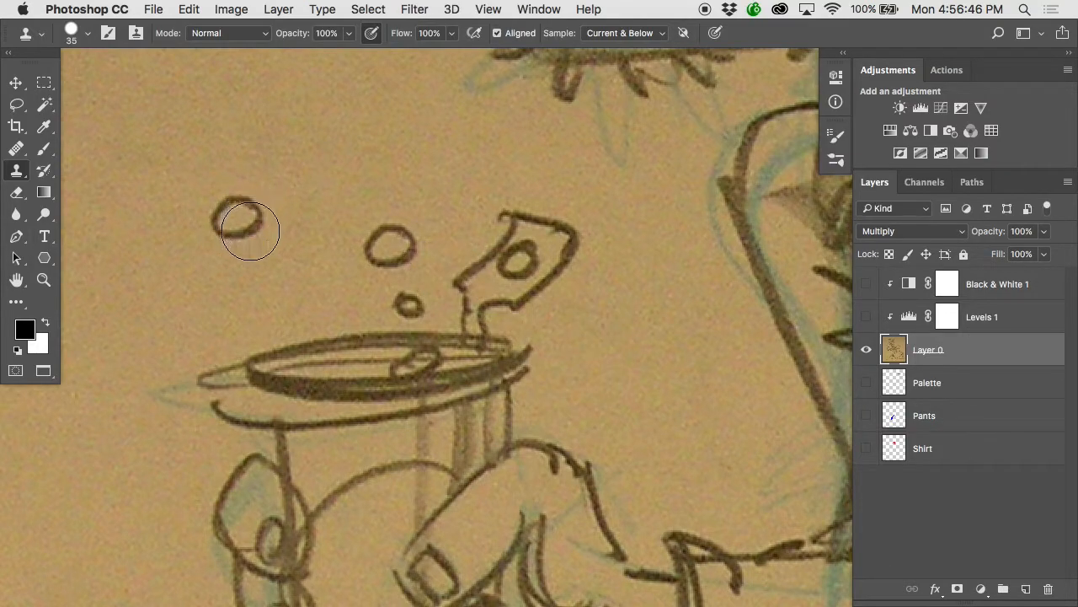
mouse_move(257, 264)
left_mouse_down()
mouse_move(260, 279)
mouse_move(238, 270)
left_mouse_up()
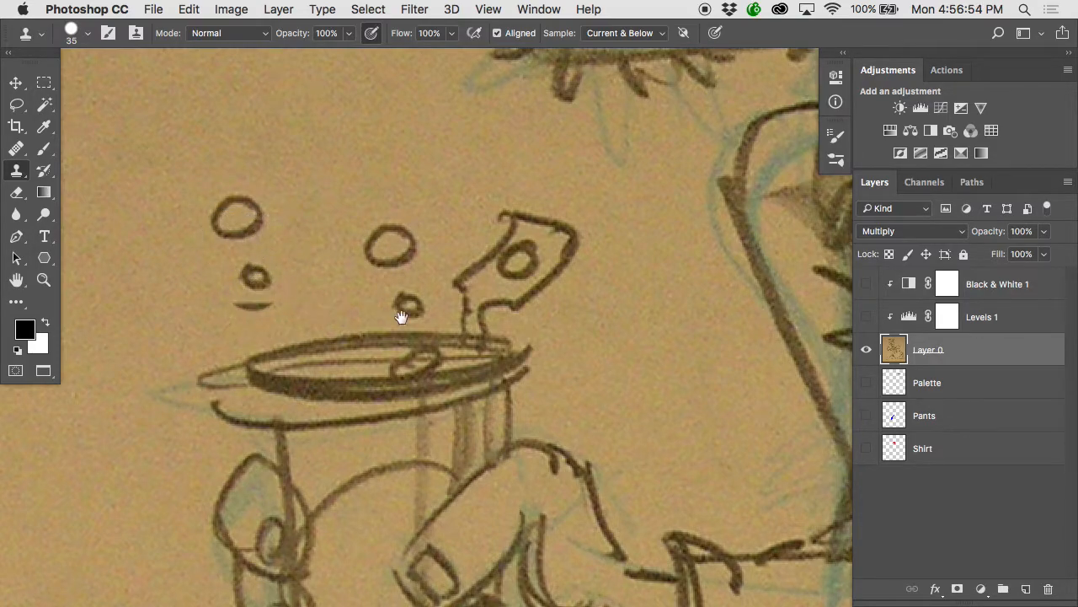
Undo the cloned bubbles and clone them beside the originals again in separate strokes.
key("super+z")
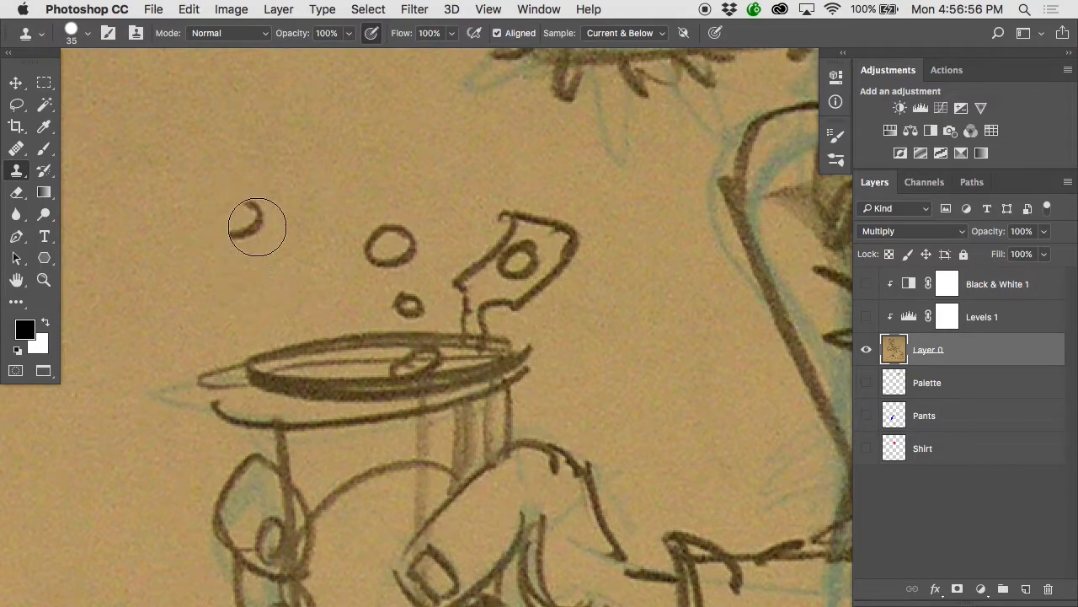
mouse_move(271, 223)
left_mouse_down()
mouse_move(233, 219)
mouse_move(260, 241)
mouse_move(251, 264)
mouse_move(263, 263)
left_mouse_up()
left_click_drag(458, 281, 444, 292)
key("super+z")
mouse_move(238, 233)
left_mouse_down()
mouse_move(227, 233)
mouse_move(254, 271)
mouse_move(308, 255)
left_mouse_up()
Reduce the clone brush to 15 px, sample clear paper and clone out the jacket line inside the square note.
key("space")
left_click_drag(570, 245, 171, 262)
left_click_drag(724, 236, 295, 246)
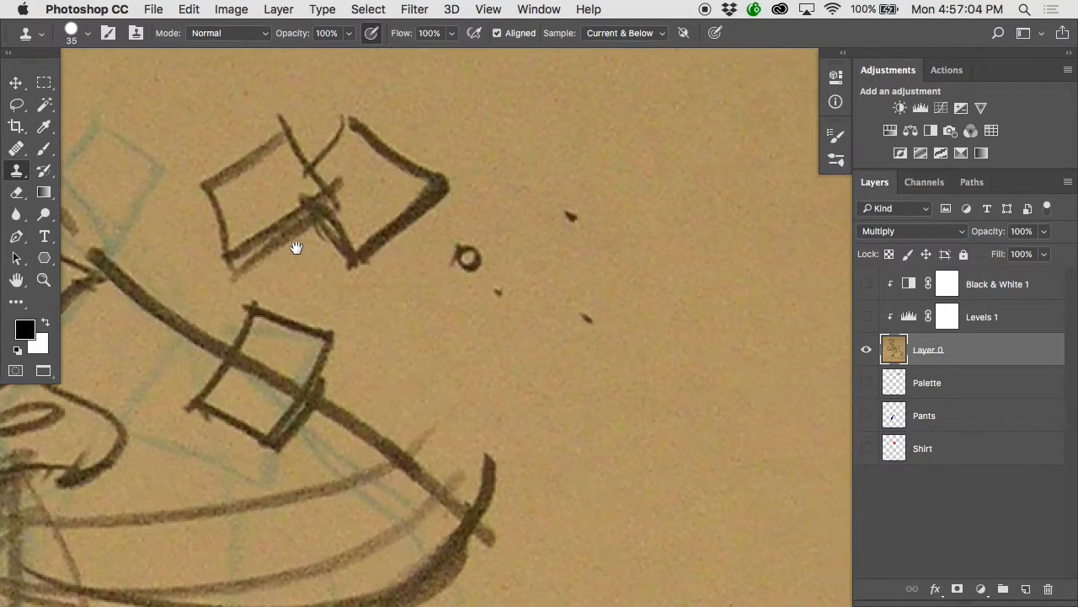
left_click_drag(285, 358, 402, 250)
key("bracketleft")
key("bracketleft")
left_click(460, 263, "alt")
mouse_move(358, 263)
left_mouse_down()
mouse_move(385, 270)
mouse_move(358, 278)
mouse_move(337, 251)
mouse_move(349, 243)
left_mouse_up()
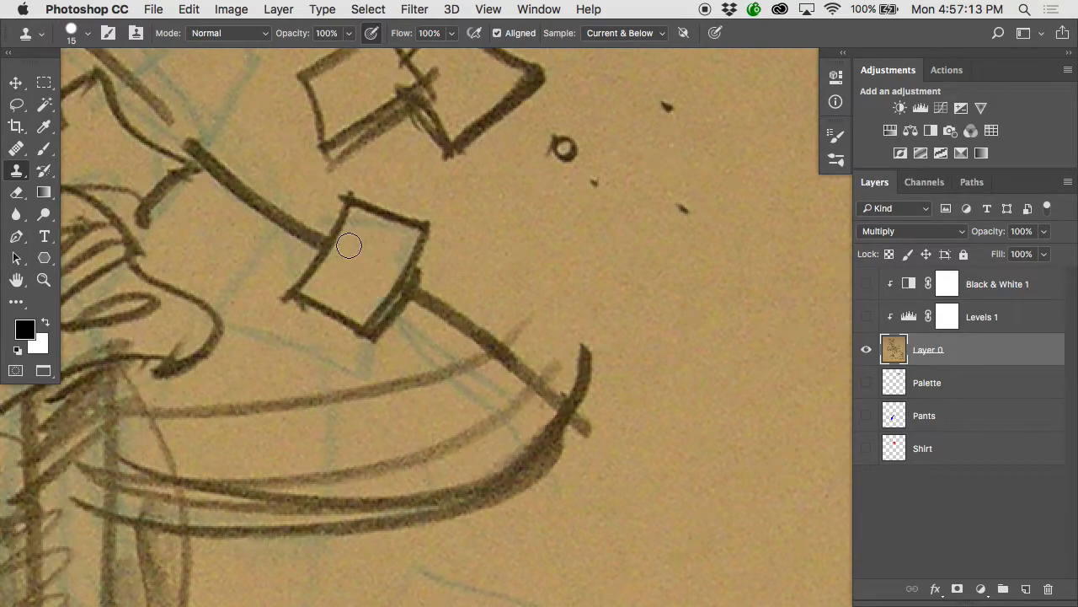
Show the Levels 1 and Black & White 1 adjustments again and lower the Levels white input to whiten the paper.
left_click(868, 318)
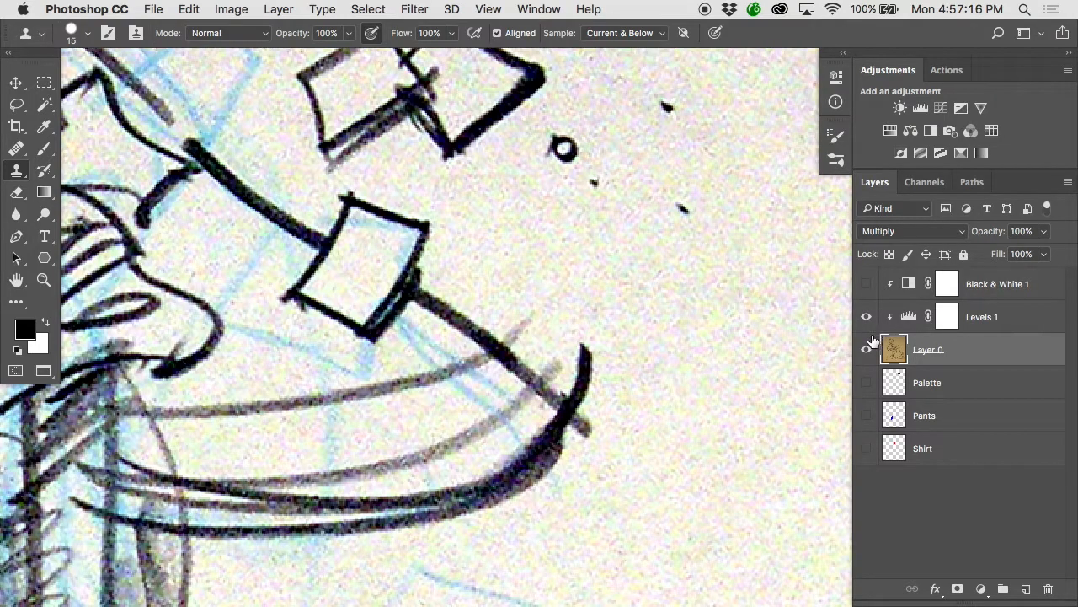
left_click(869, 287)
double_click(908, 317)
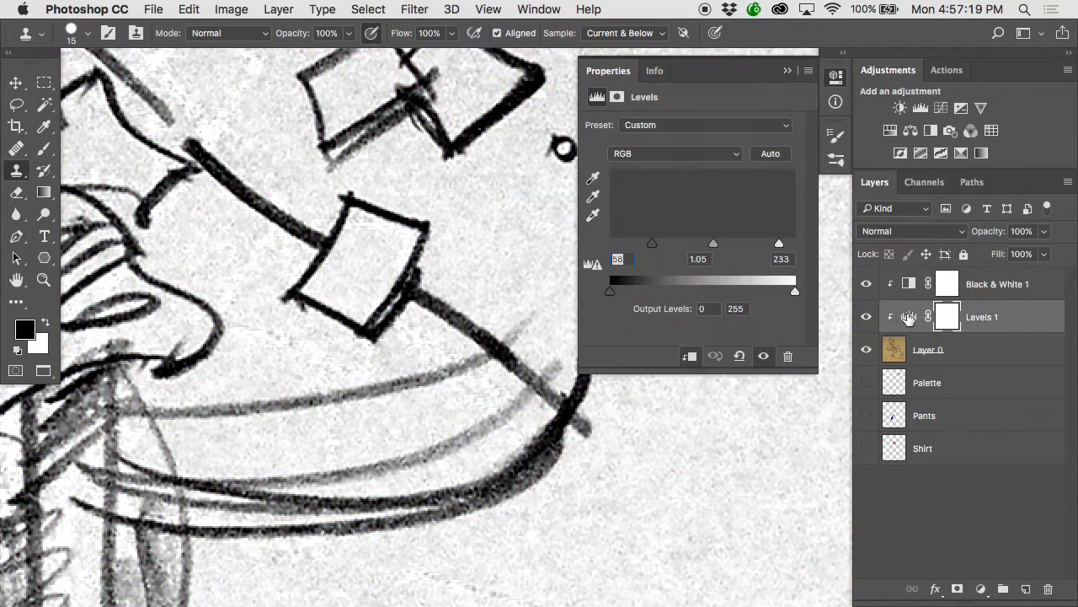
left_click_drag(778, 245, 748, 248)
Make the Palette, Pants and Shirt layers visible again.
left_click_drag(867, 382, 866, 462)
key("super+minus")
key("super+minus")
key("super+minus")
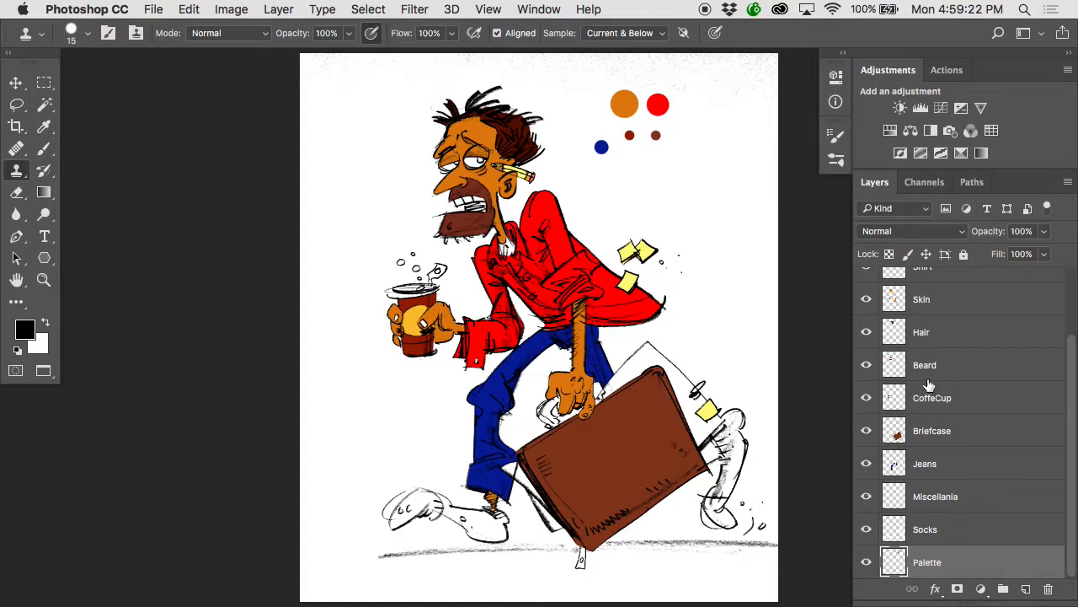
Select the Shirt layer and shift its hue directly with a Hue/Saturation adjustment so the red jacket becomes magenta.
scroll(929, 385, "up", 3)
left_click(908, 360)
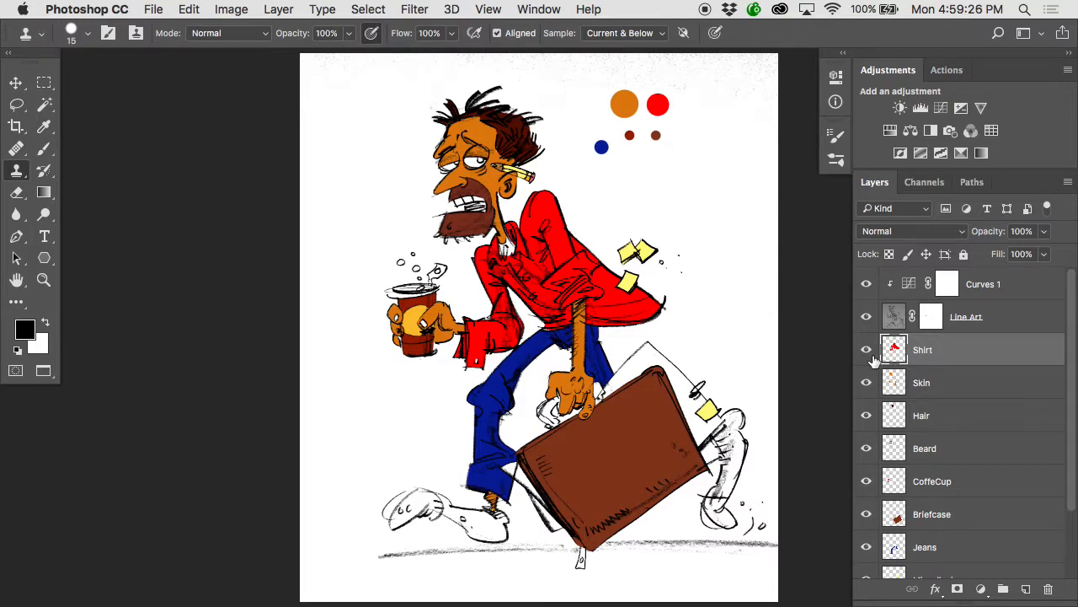
left_click(227, 8)
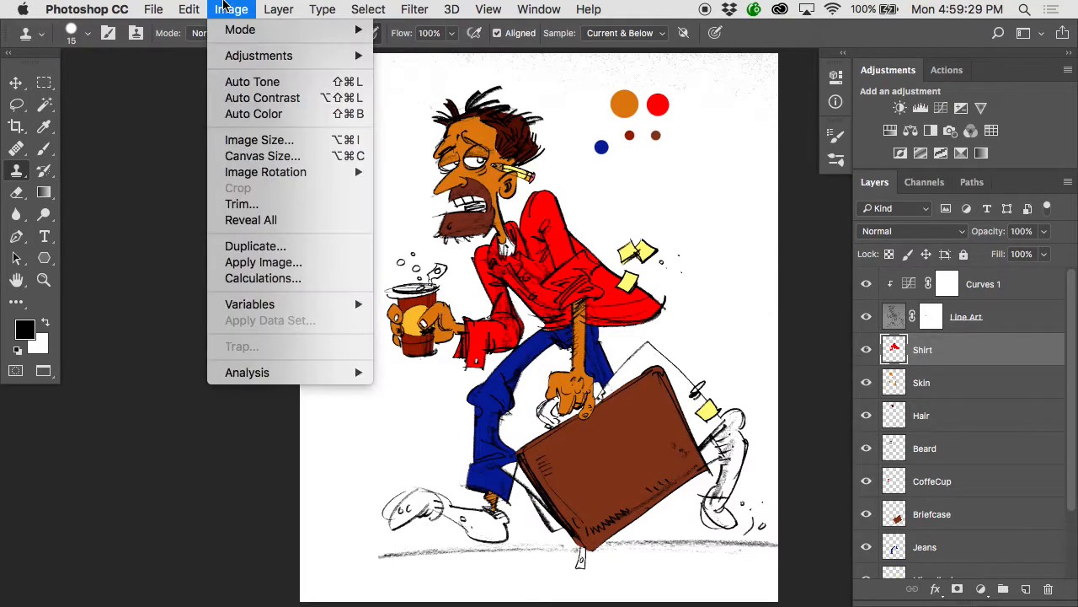
mouse_move(246, 55)
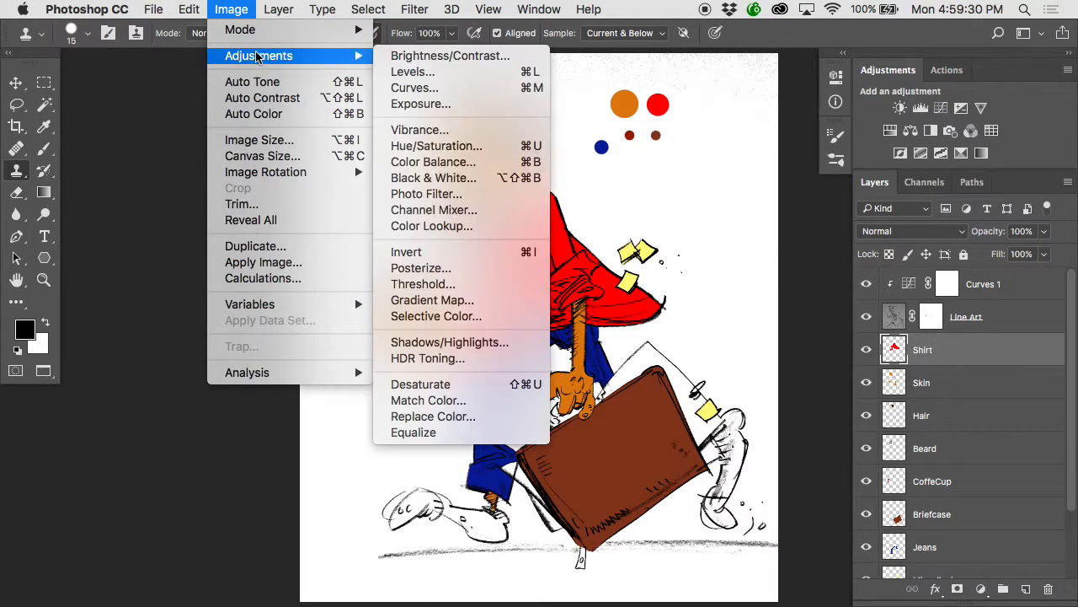
left_click(447, 147)
left_click_drag(803, 209, 764, 211)
left_click(982, 125)
Compare the jacket before and after the direct hue change by undoing and redoing it, leaving it undone.
key("super+z")
key("super+z")
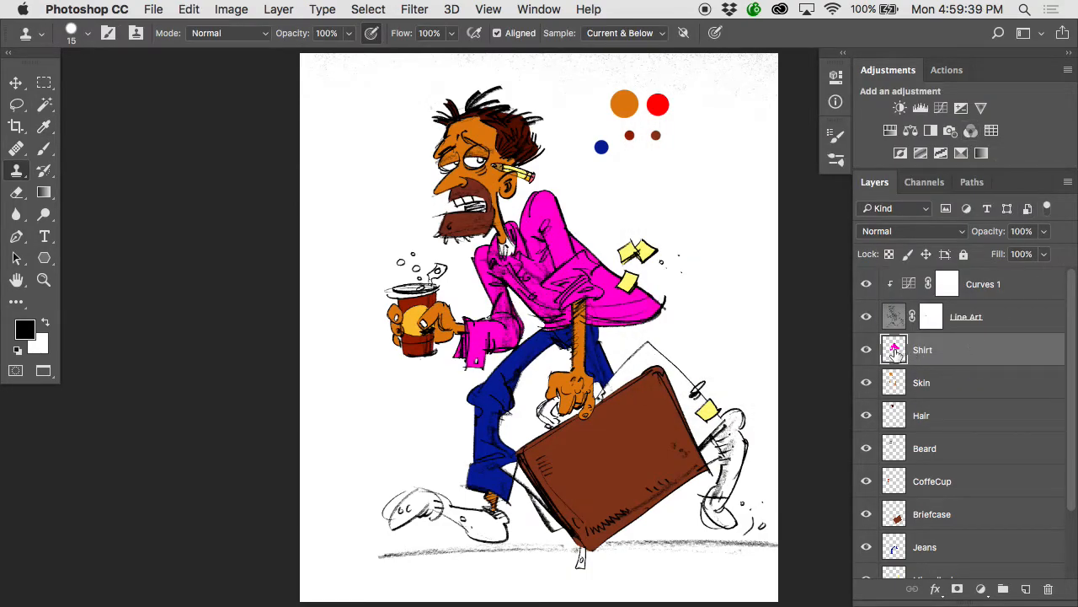
key("super+z")
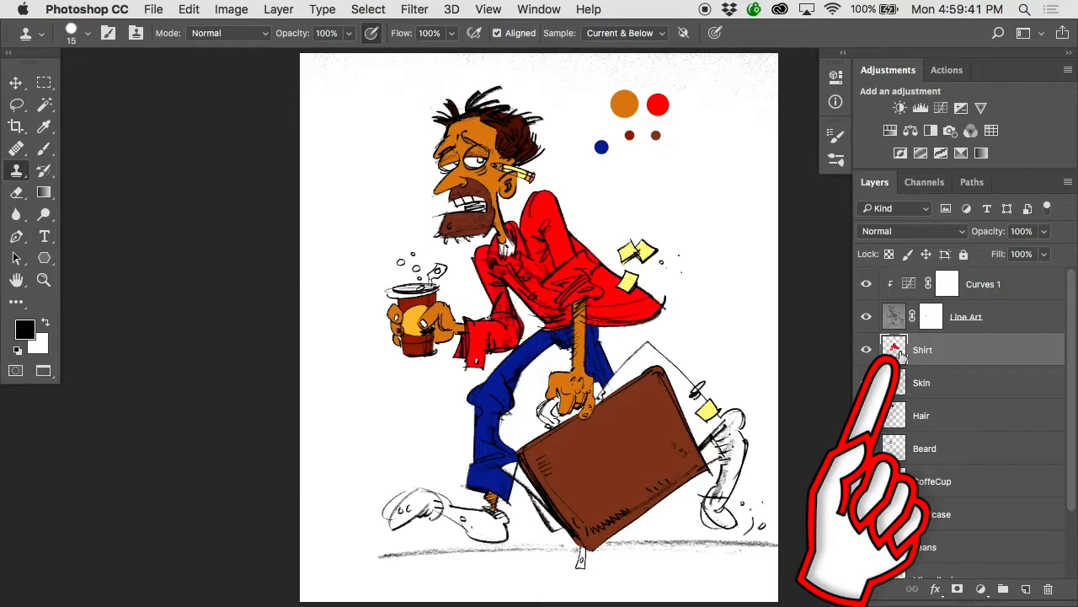
key("super+z")
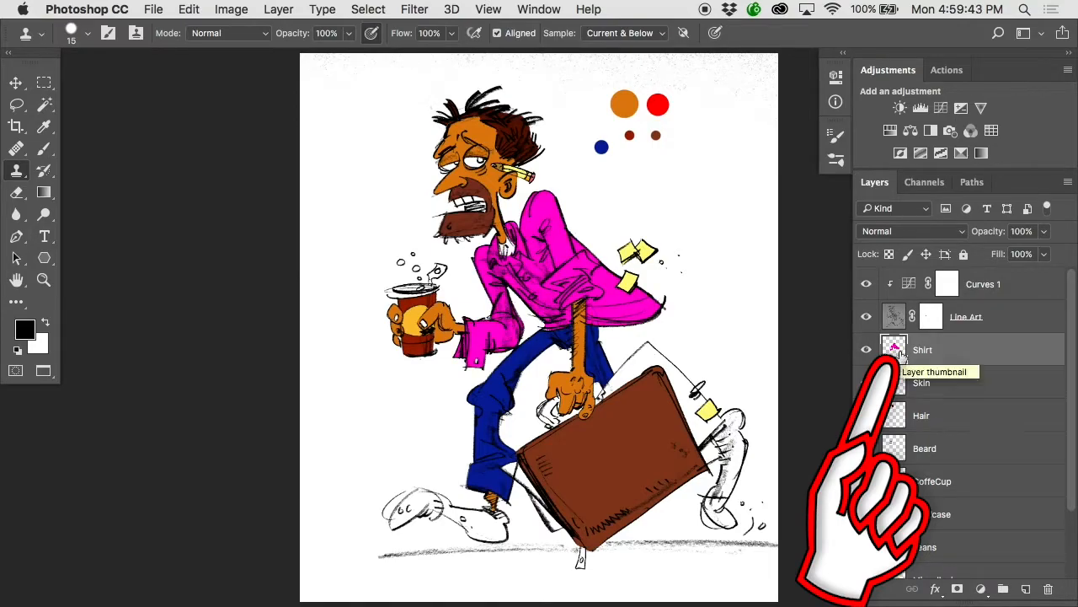
key("super+z")
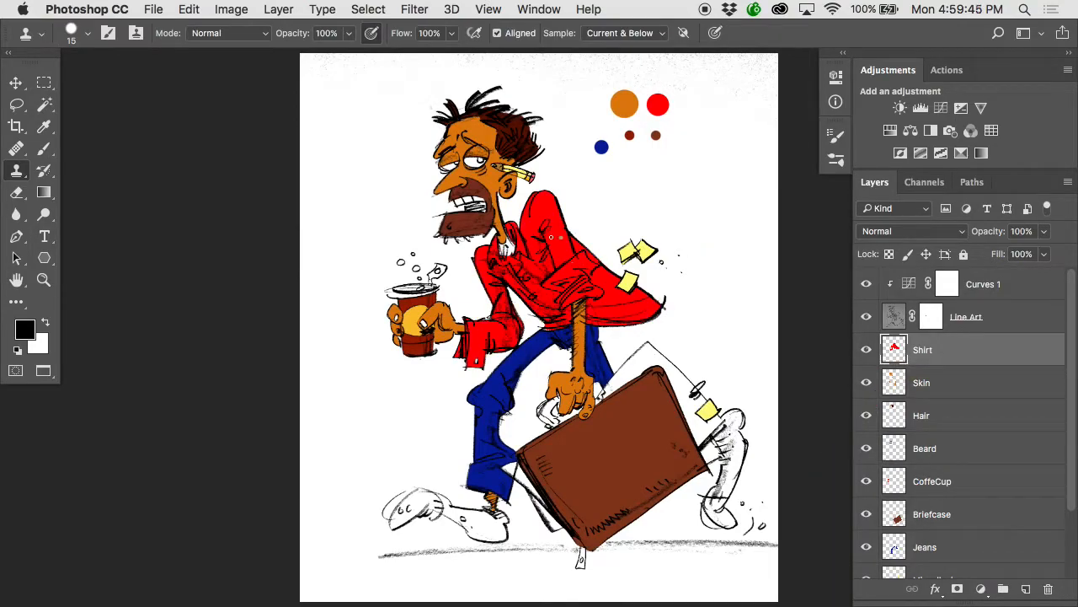
Add a Hue/Saturation adjustment layer above the Shirt layer with Hue -73, clip it to Shirt, and toggle its visibility to compare.
left_click(978, 586)
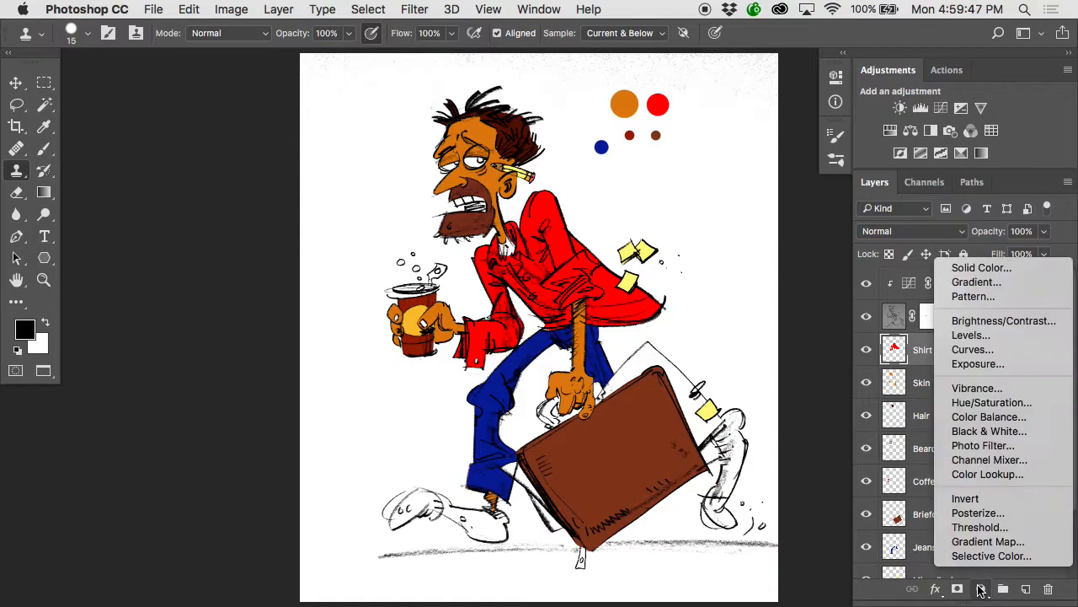
left_click(973, 403)
left_click_drag(691, 184, 752, 201)
left_click_drag(729, 186, 636, 181)
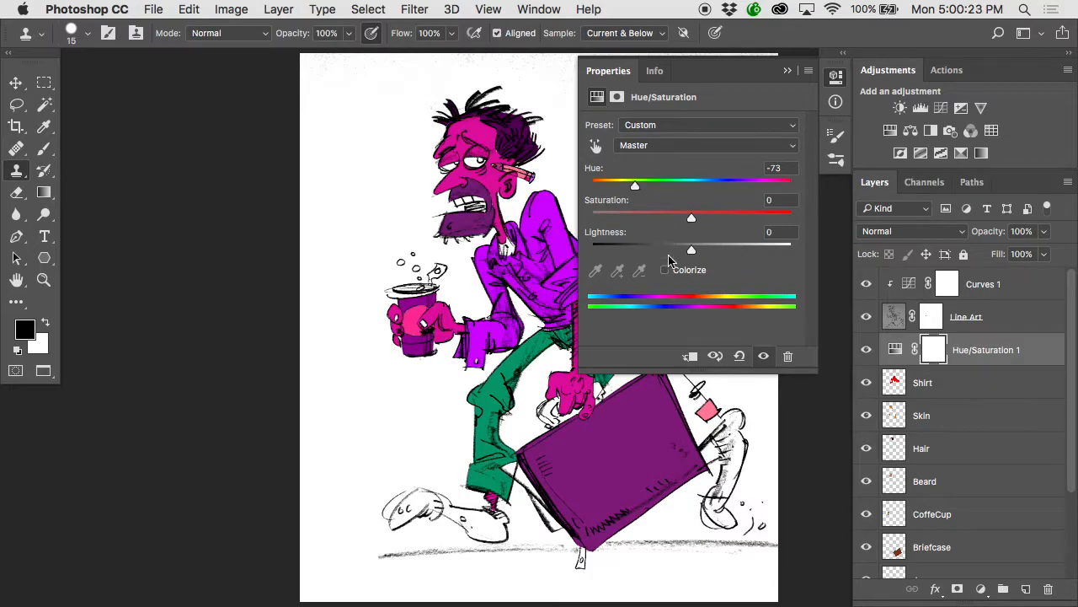
left_click(689, 355)
left_click(868, 351)
left_click(866, 350)
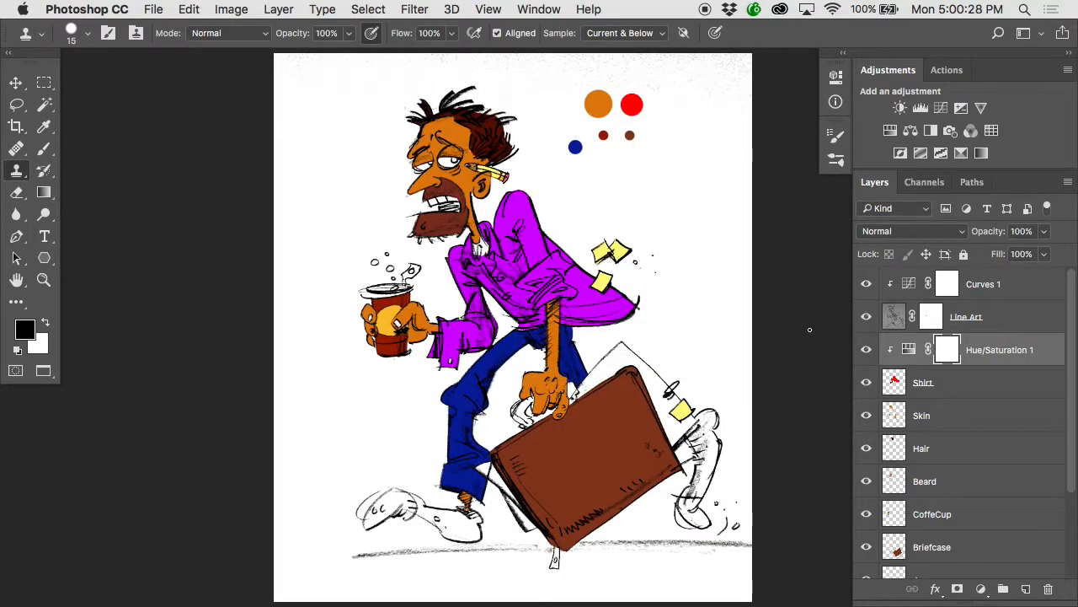
Reopen the clipped Hue/Saturation adjustment and lower its hue further to turn the jacket cyan.
double_click(908, 349)
scroll(436, 209, "right", 5)
scroll(436, 210, "down", 1)
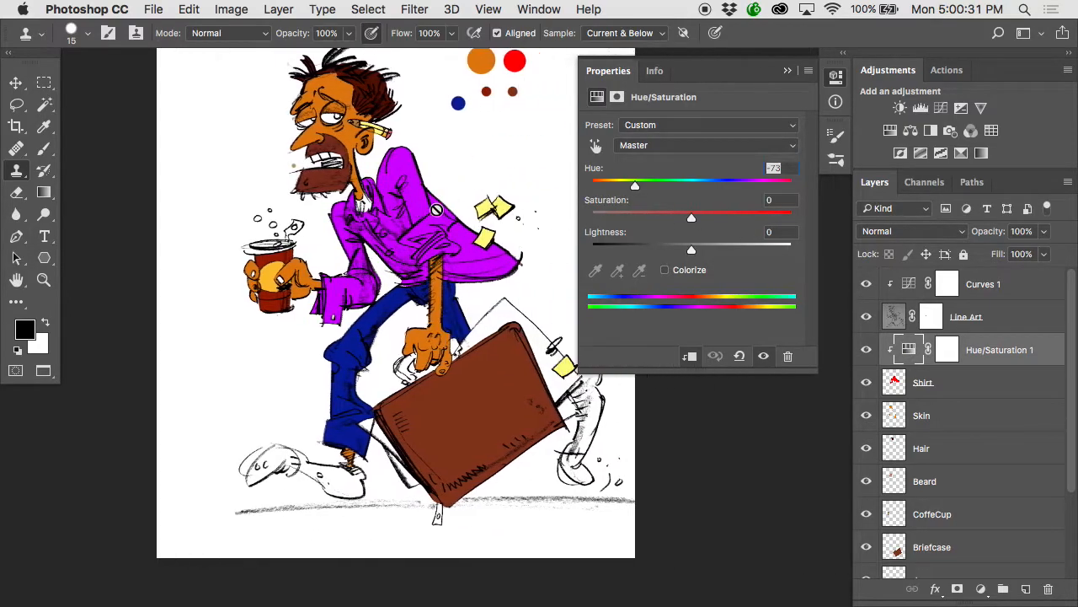
mouse_move(636, 187)
left_mouse_down()
mouse_move(792, 190)
mouse_move(595, 205)
left_mouse_up()
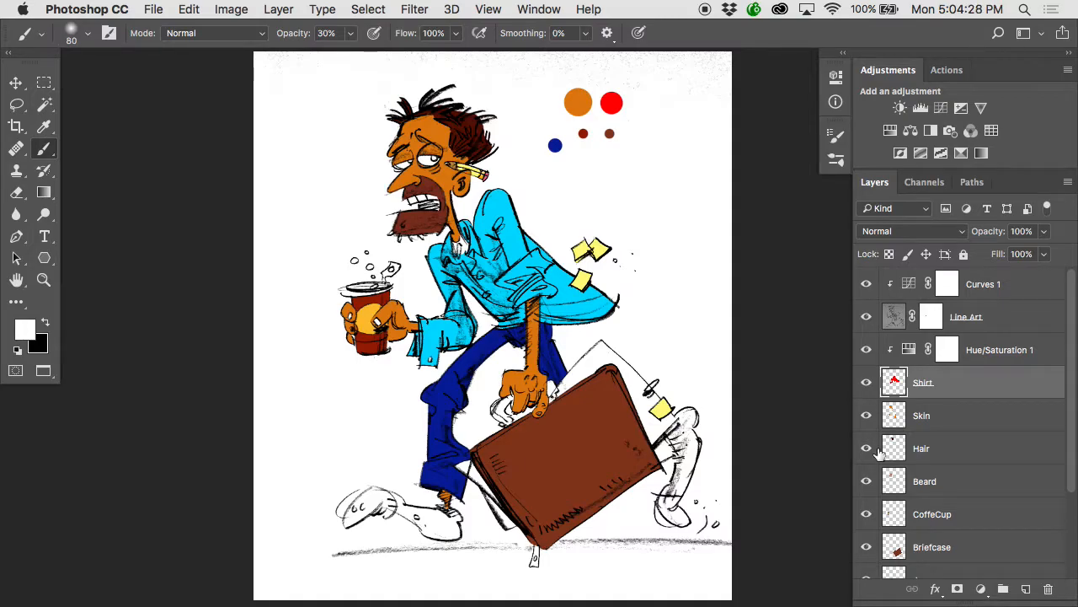
Select the Briefcase layer, sample the briefcase's brown, and set the brush to 35 px at 100% opacity.
left_click(898, 551)
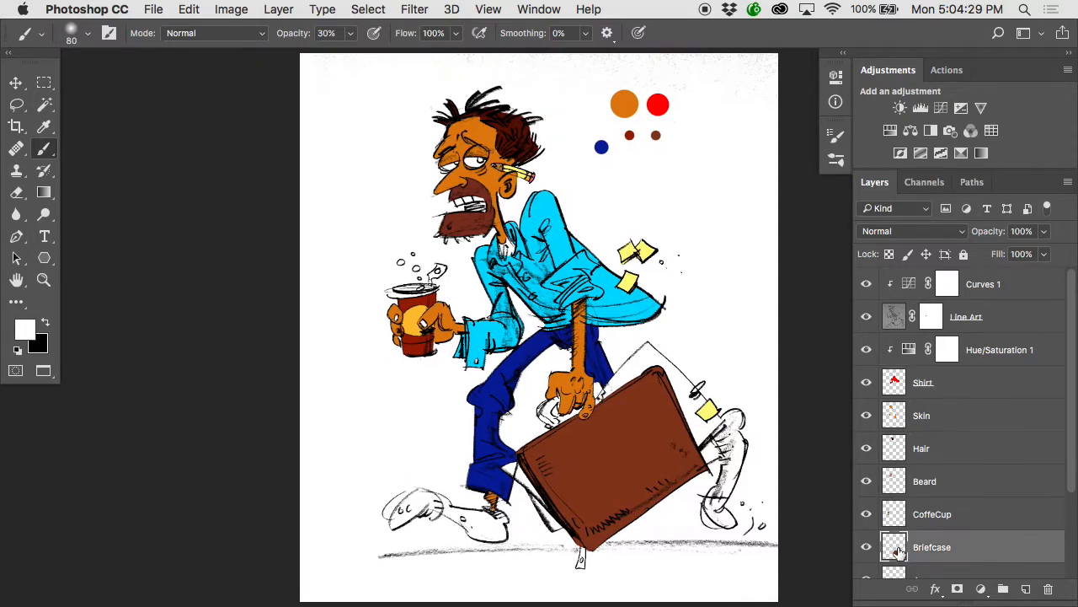
left_click(632, 428, "alt")
left_click(718, 157, "super")
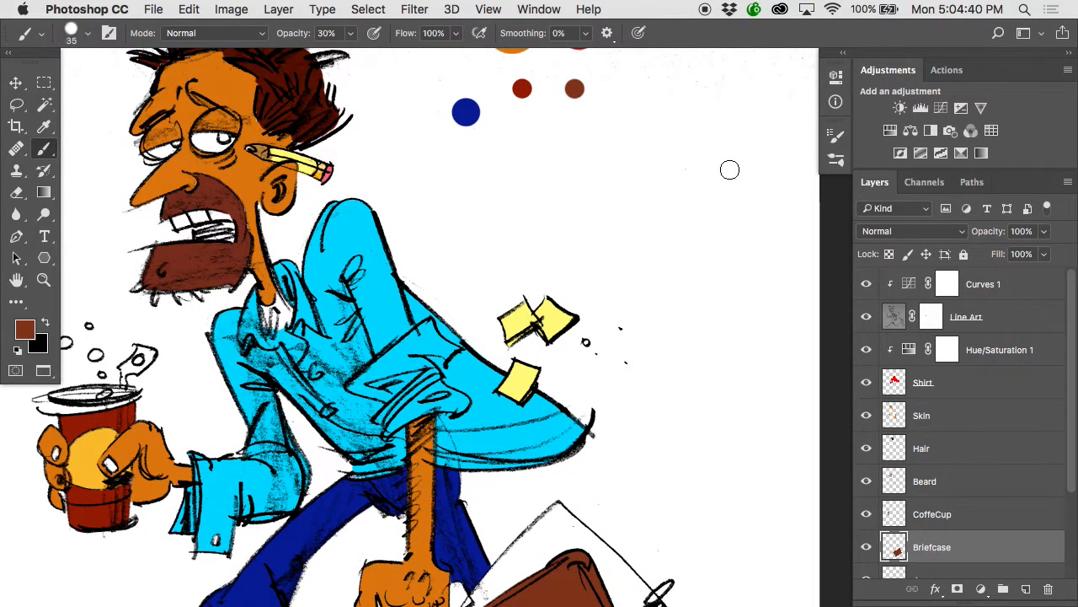
key("0")
Try a freehand brown stroke on the blank paper, undo it, and draw a chain of connected straight brush segments instead.
mouse_move(713, 137)
left_mouse_down()
mouse_move(737, 262)
mouse_move(738, 332)
left_mouse_up()
key("super+z")
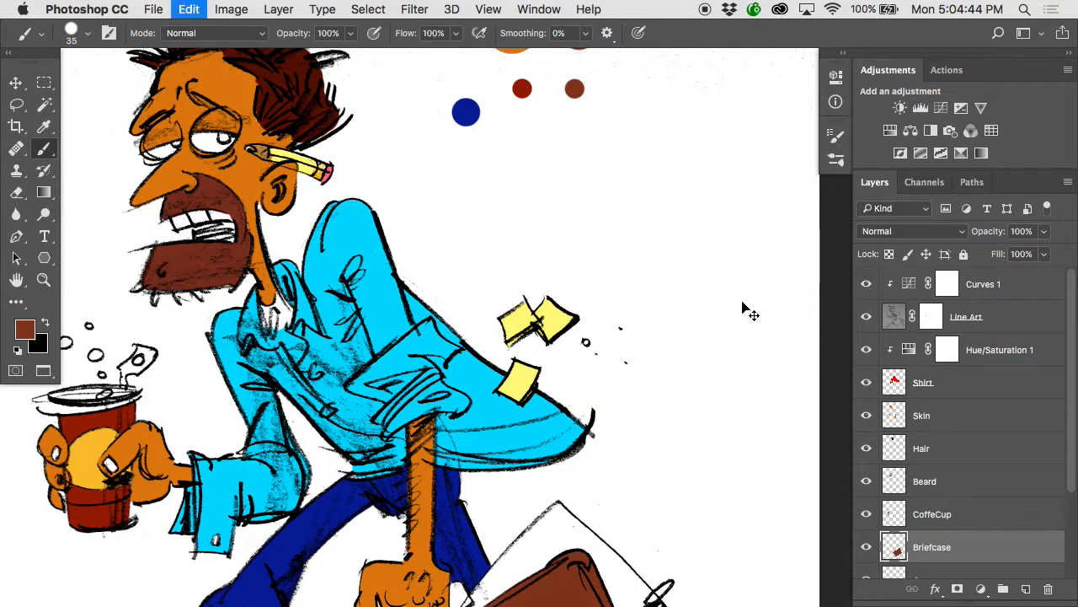
left_click(716, 137)
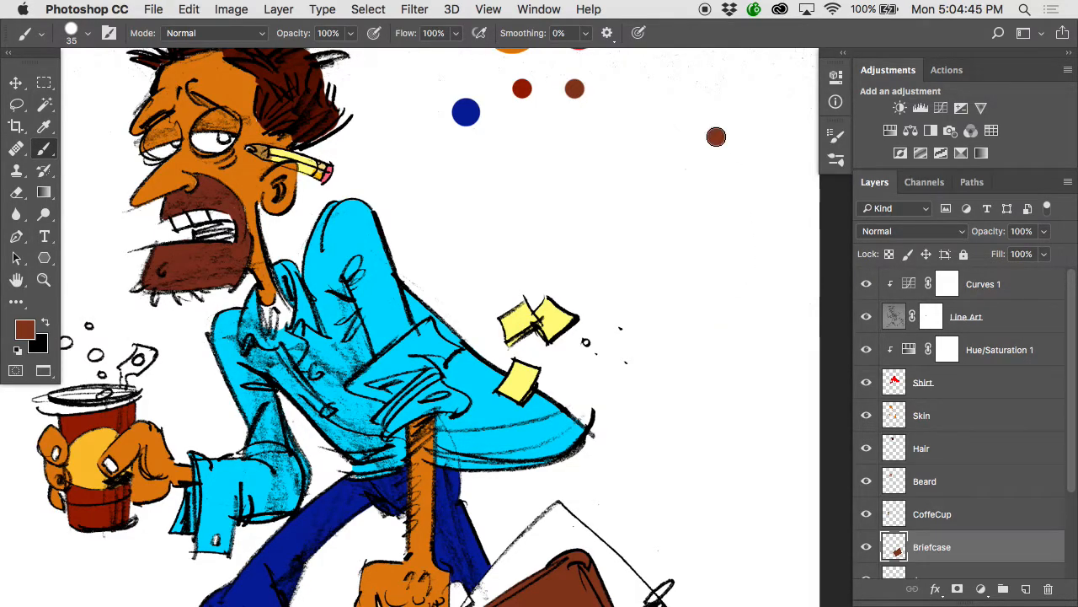
left_click(734, 278, "shift")
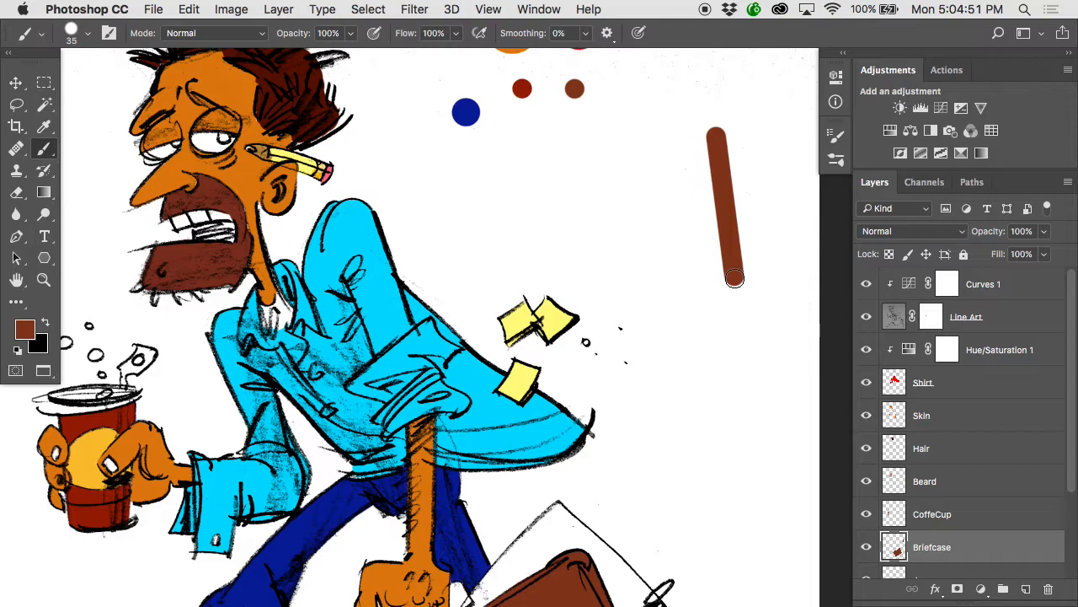
left_click(682, 286, "shift")
left_click(652, 224, "shift")
left_click(583, 222, "shift")
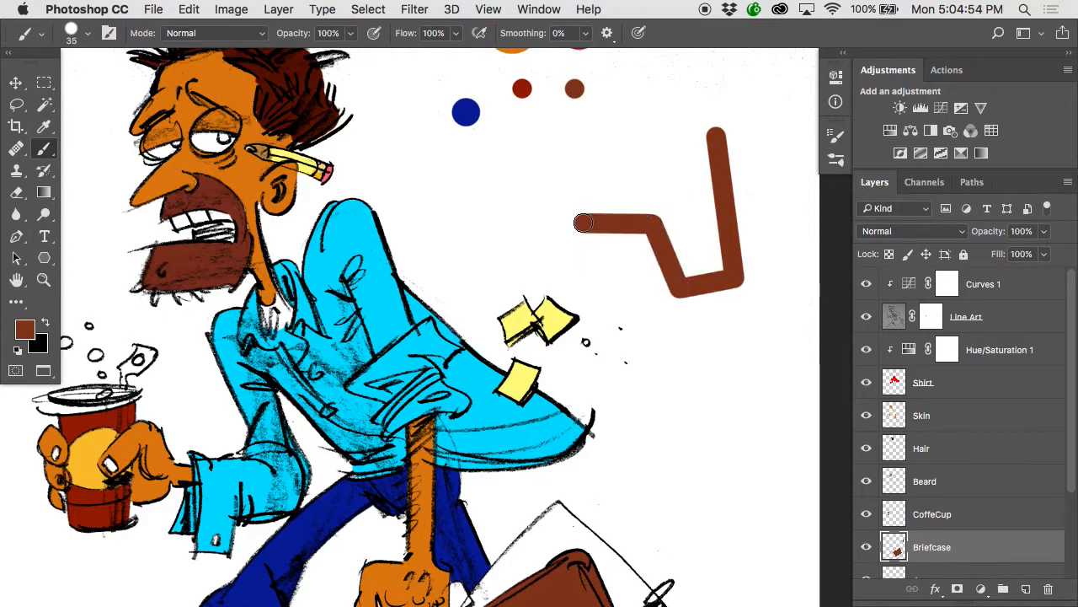
left_click(627, 304, "shift")
left_click(695, 360, "shift")
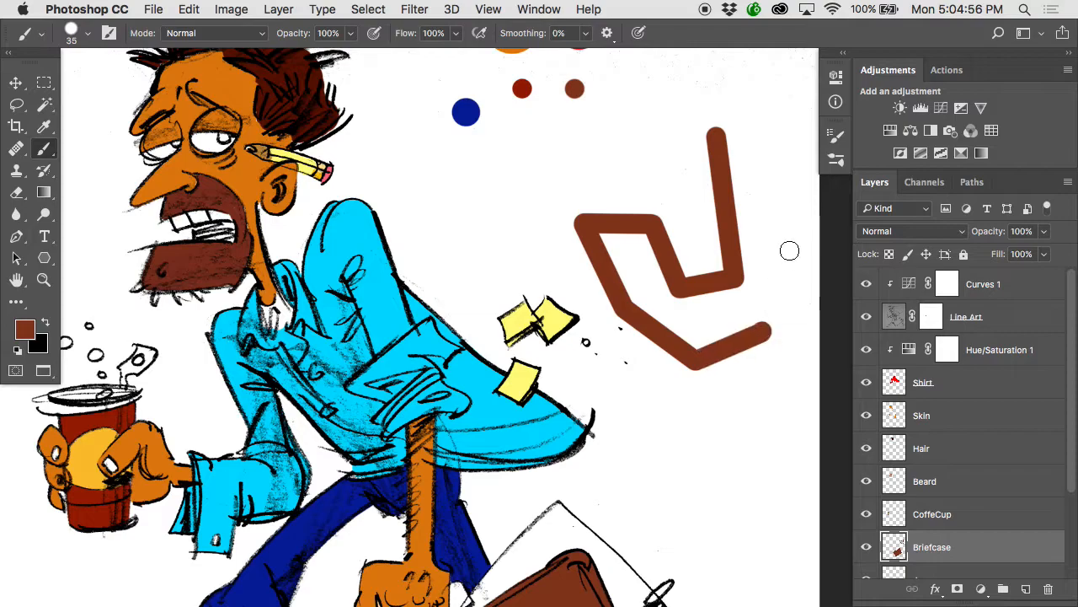
Undo all the straight brown test segments on the blank paper.
key("super+z")
key("super+z")
key("super+z")
key("super+z")
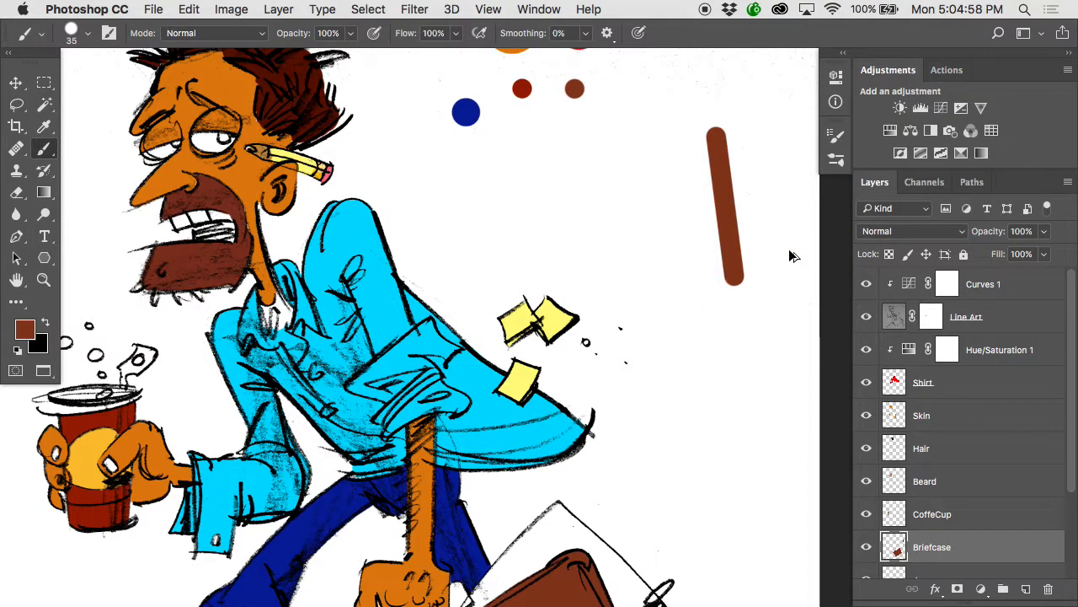
key("super+z")
Create a new layer directly above Briefcase for the feet and name it Socks.
left_click_drag(633, 469, 749, 91)
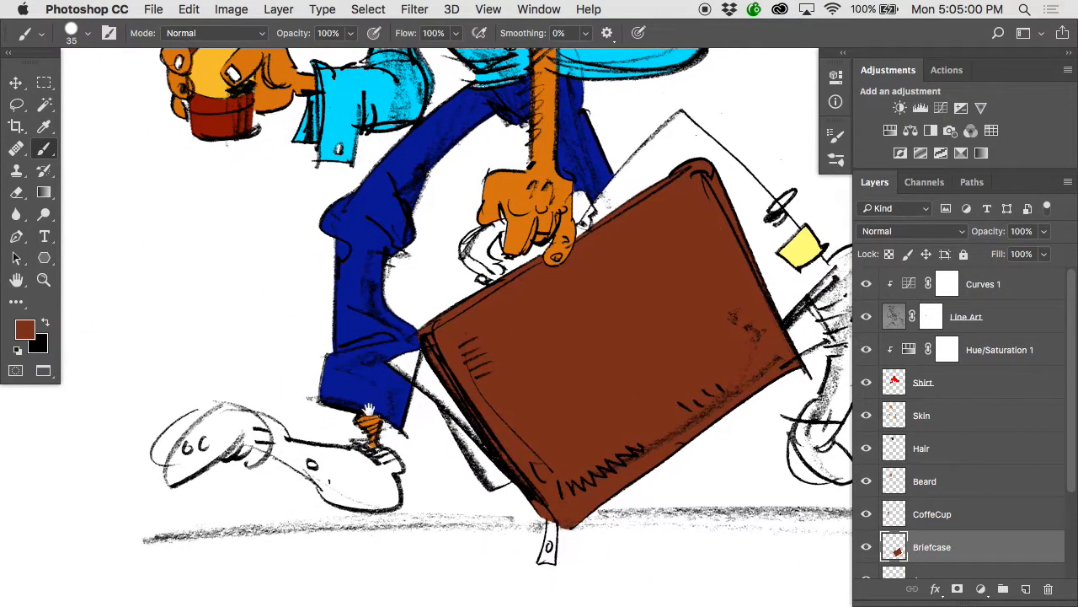
left_click_drag(356, 462, 462, 360)
left_click(462, 361, "super")
left_click(463, 362, "super")
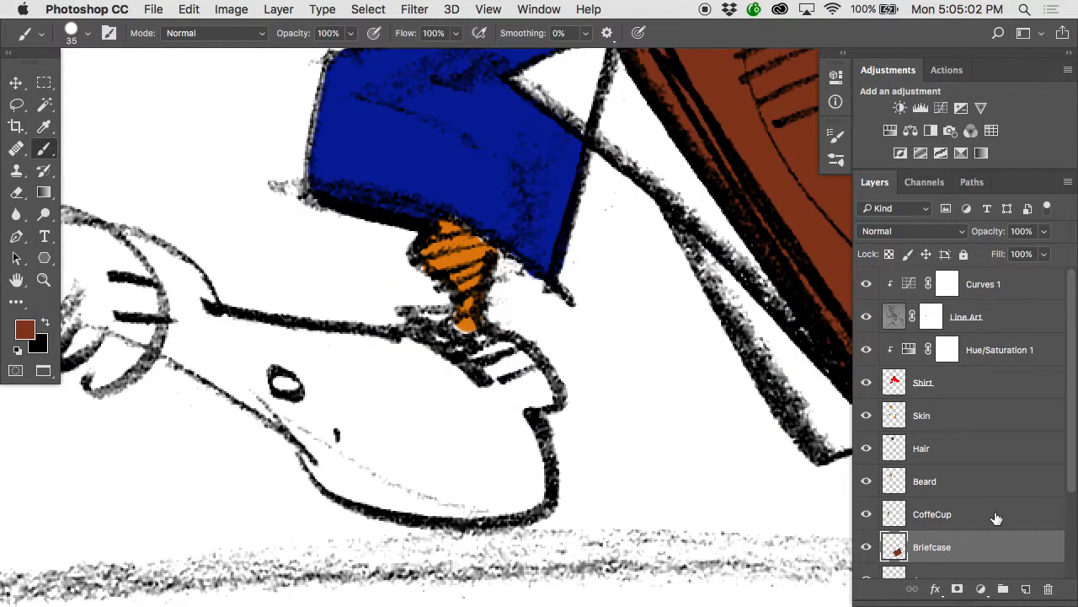
left_click(1025, 589)
double_click(931, 546)
type("Sock")
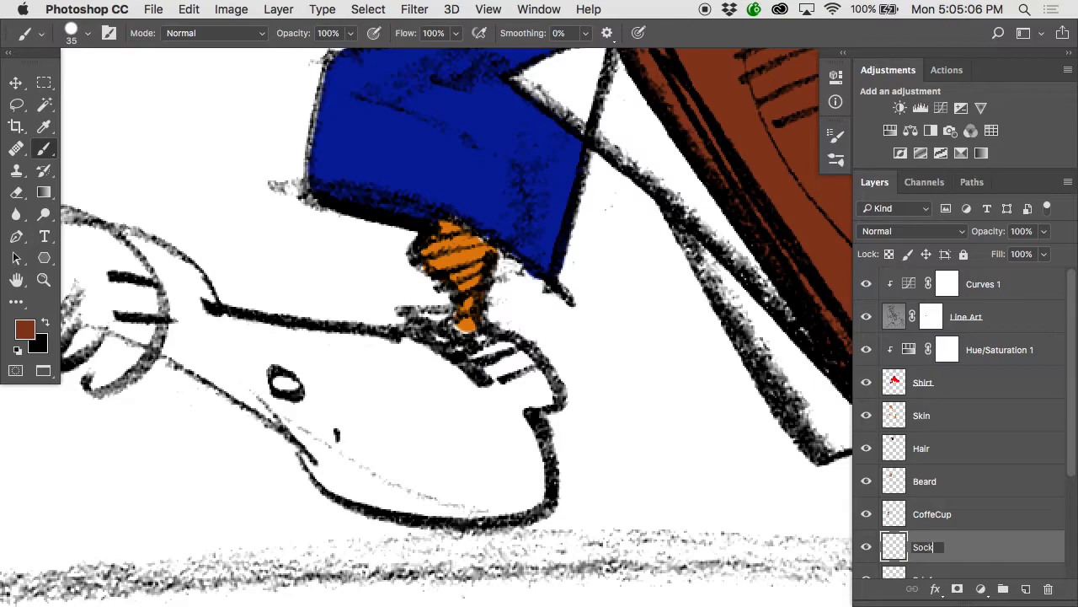
type("s")
key("Return")
Set the foreground colour to bright blue 0084ff and return to the Brush tool.
left_click(25, 328)
left_click_drag(418, 207, 513, 127)
left_click(531, 220)
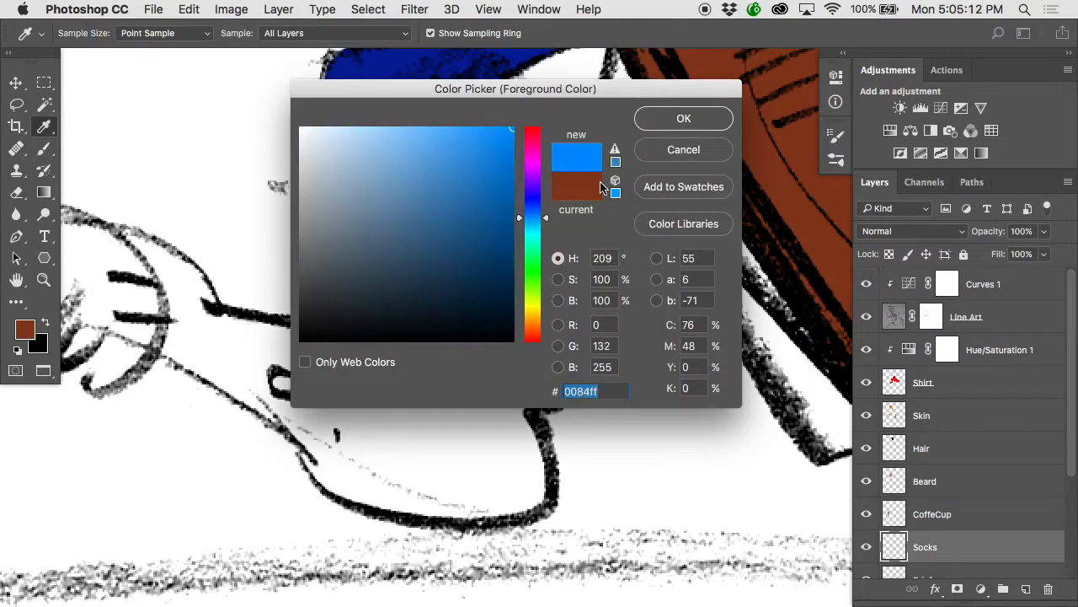
left_click(683, 118)
key("b")
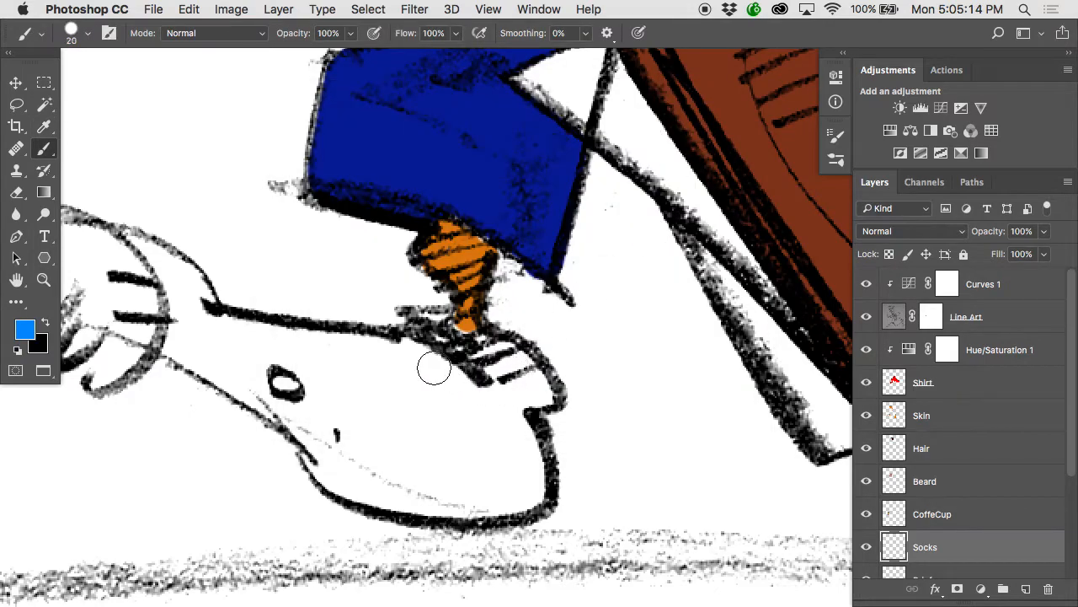
Paint the front shoe blue with a 20 px brush, following its outline in straight and freehand strokes and starting on its inside.
left_click(392, 347)
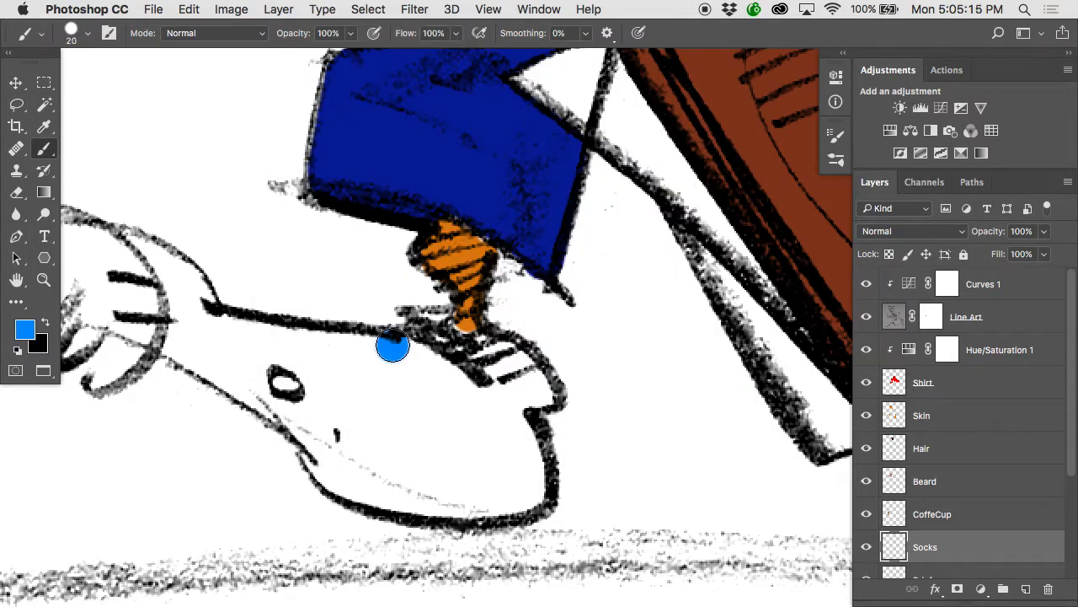
left_click(265, 335, "shift")
left_click(202, 317, "shift")
mouse_move(198, 299)
left_mouse_down()
mouse_move(202, 286)
mouse_move(155, 253)
mouse_move(120, 246)
left_mouse_up()
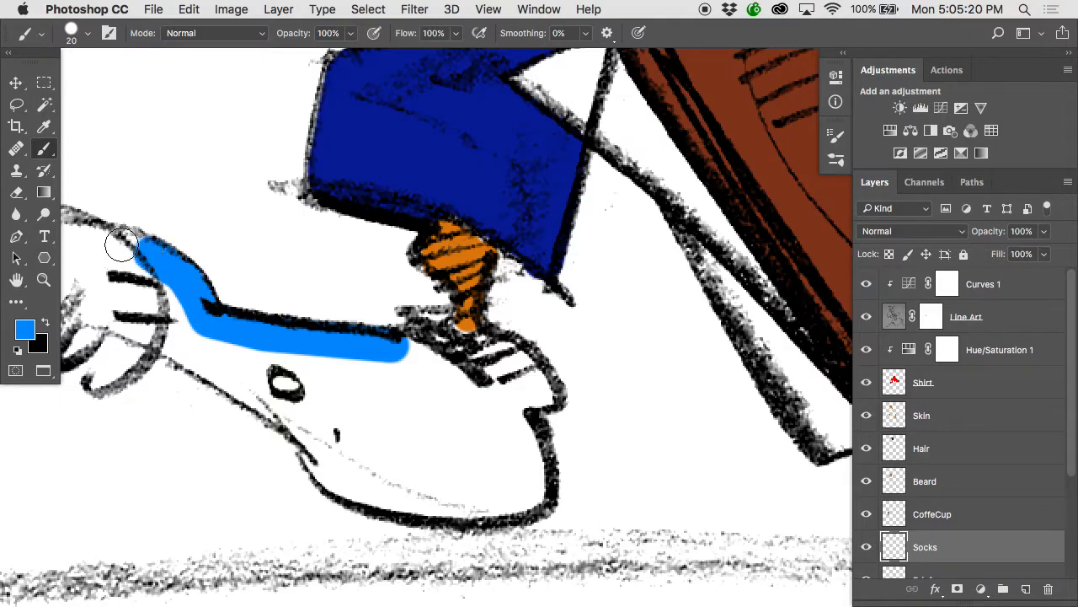
scroll(120, 246, "left", 5)
left_click(288, 236, "shift")
mouse_move(288, 236)
left_mouse_down()
mouse_move(242, 221)
mouse_move(384, 288)
mouse_move(412, 328)
mouse_move(486, 350)
mouse_move(622, 378)
mouse_move(636, 349)
mouse_move(705, 354)
mouse_move(764, 398)
mouse_move(758, 474)
mouse_move(690, 504)
mouse_move(567, 483)
mouse_move(487, 406)
left_mouse_up()
mouse_move(386, 341)
left_mouse_down()
mouse_move(508, 380)
mouse_move(576, 421)
mouse_move(506, 385)
mouse_move(580, 456)
mouse_move(546, 440)
mouse_move(577, 467)
left_mouse_up()
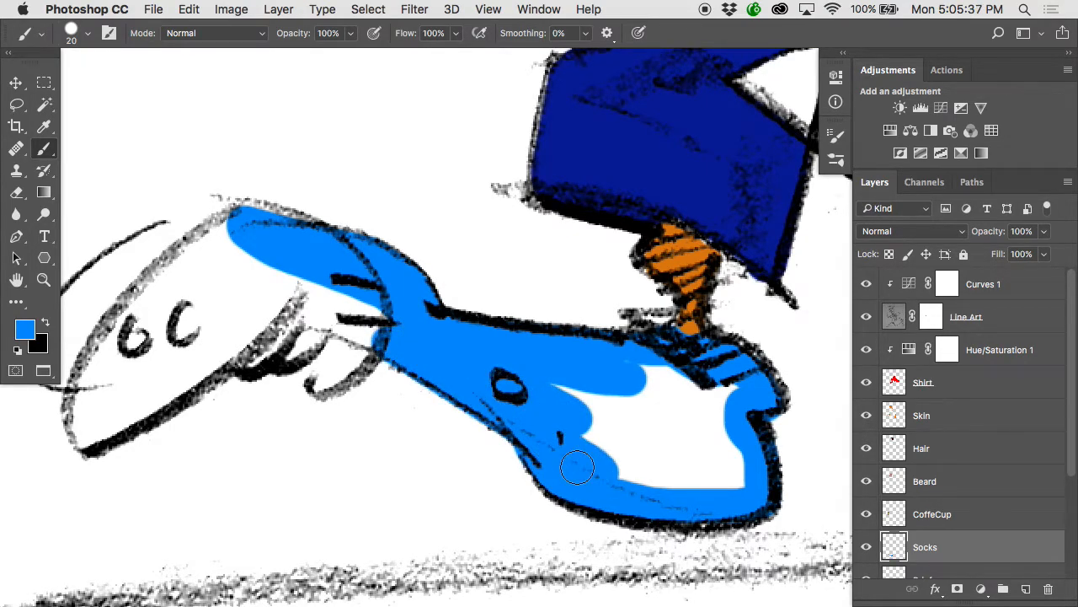
Extend the blue along the upper edge of the raised shoe and erase the overspill outside the line with a 125 px eraser.
mouse_move(231, 215)
left_mouse_down()
mouse_move(137, 219)
mouse_move(377, 202)
left_mouse_up()
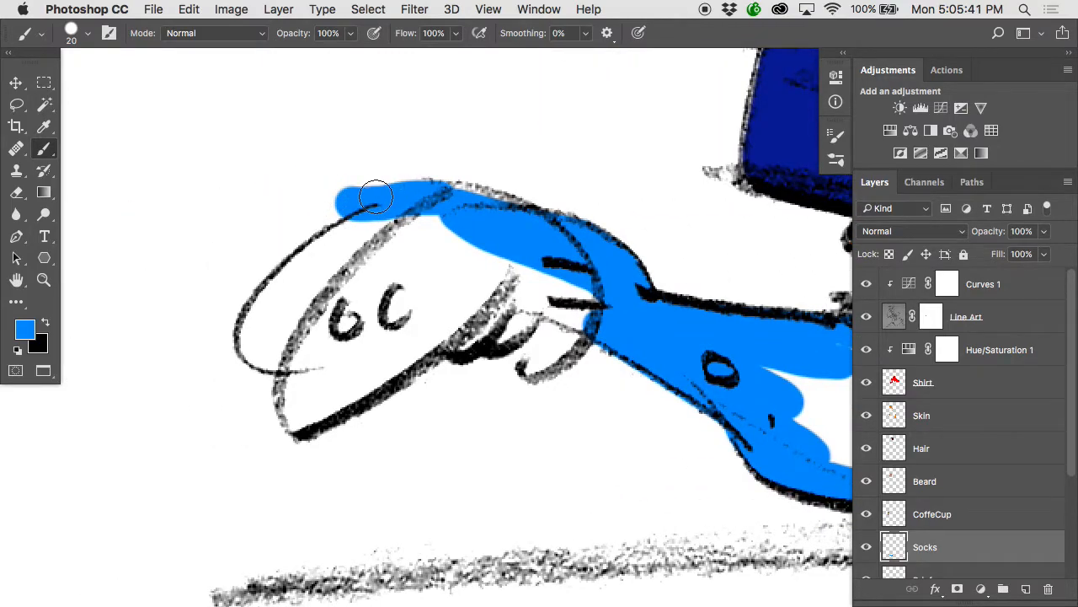
key("e")
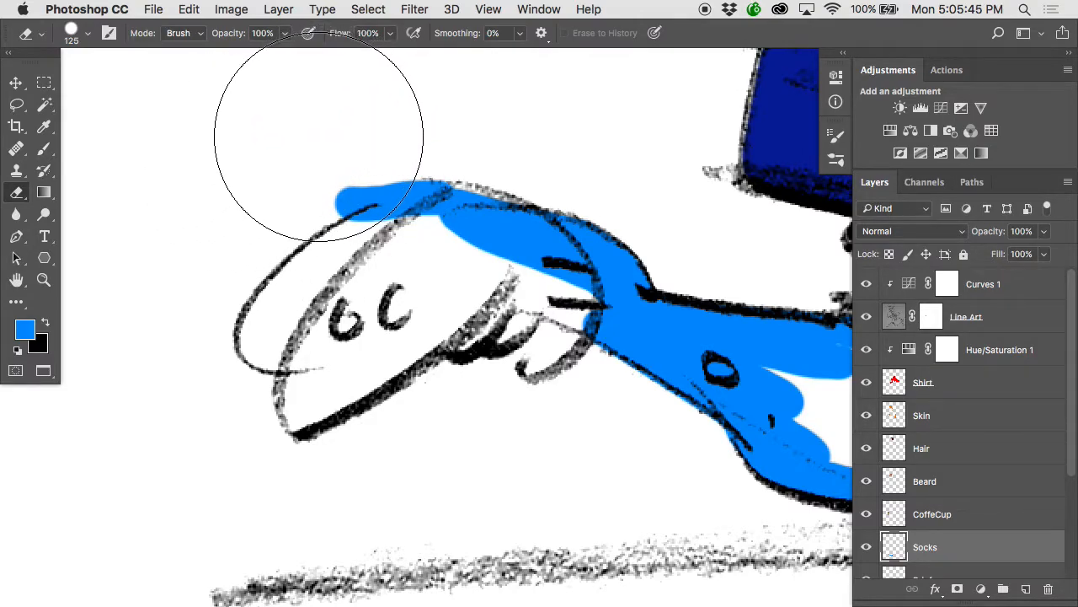
left_click_drag(317, 139, 399, 105)
Reduce the eraser to 8 px for the small notch at the shoe's heel.
scroll(399, 105, "right", 5)
scroll(399, 105, "down", 3)
key("bracketleft")
key("bracketleft")
key("bracketleft")
key("bracketleft")
key("bracketleft")
key("bracketleft")
key("bracketleft")
key("bracketleft")
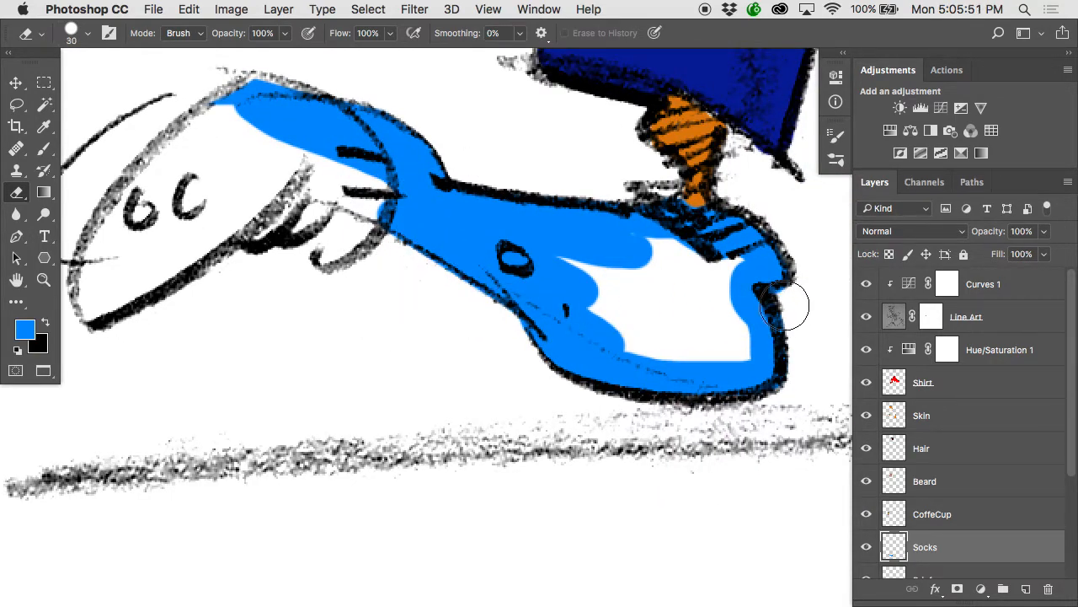
key("bracketleft")
key("bracketleft")
key("bracketleft")
key("bracketleft")
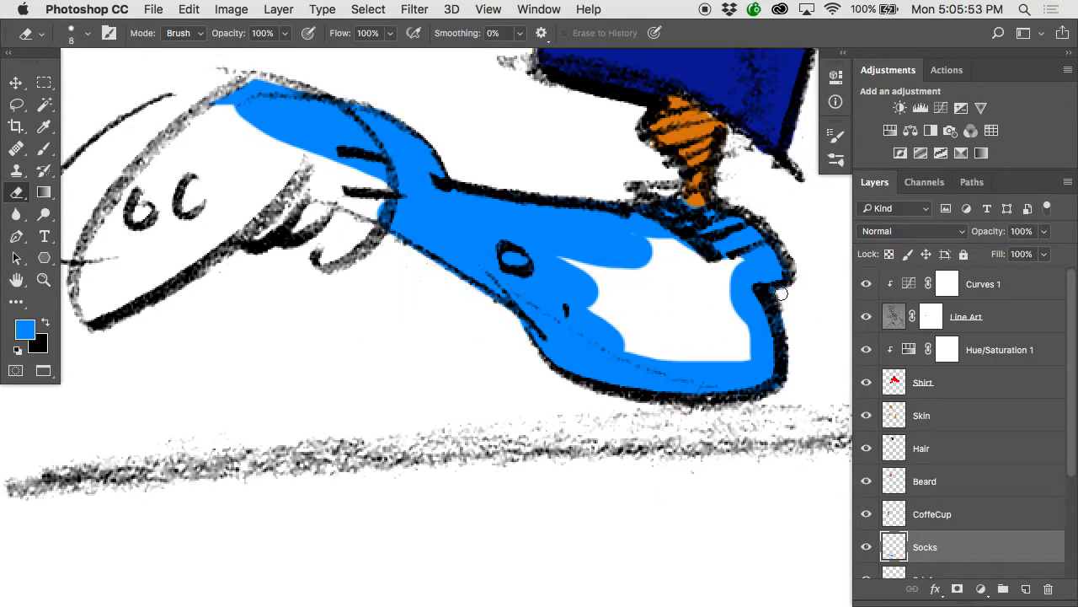
Fill the remaining white areas of the front shoe and its raised part with blue, using a larger brush and finishing at 30 px.
scroll(650, 353, "down", 2)
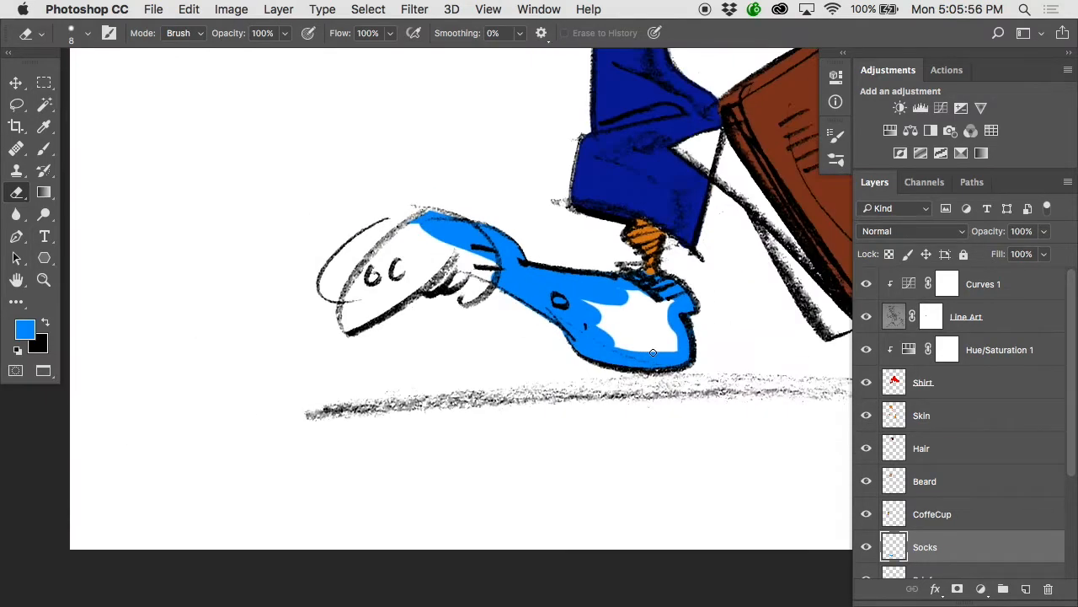
key("b")
key("bracketright")
key("bracketright")
key("bracketright")
mouse_move(660, 299)
left_mouse_down()
mouse_move(607, 301)
mouse_move(673, 339)
mouse_move(614, 334)
mouse_move(593, 306)
mouse_move(511, 286)
mouse_move(480, 259)
mouse_move(428, 262)
mouse_move(352, 322)
mouse_move(364, 284)
mouse_move(443, 217)
left_mouse_up()
key("bracketleft")
key("bracketleft")
key("bracketleft")
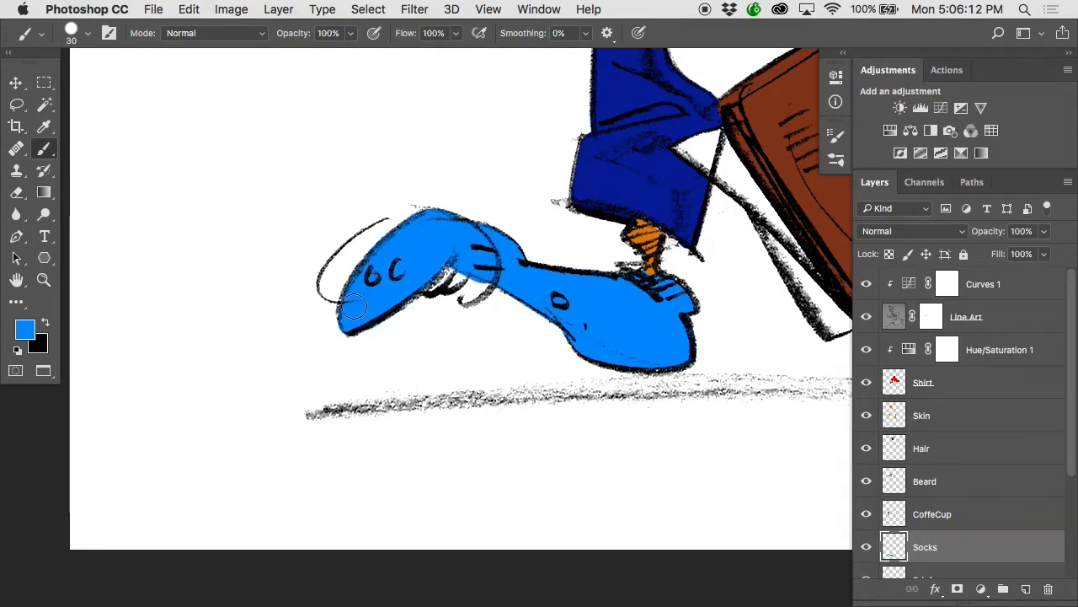
Paint the raised back sock and shoe blue with the 30 px brush, cleaning up around the outline with an 8 px eraser.
key("super+minus")
left_click_drag(519, 248, 337, 337)
mouse_move(728, 213)
left_mouse_down()
mouse_move(728, 182)
mouse_move(752, 173)
mouse_move(758, 192)
mouse_move(743, 180)
mouse_move(726, 244)
mouse_move(722, 312)
mouse_move(692, 367)
mouse_move(730, 393)
mouse_move(740, 390)
mouse_move(713, 364)
mouse_move(764, 238)
mouse_move(752, 221)
mouse_move(739, 297)
left_mouse_up()
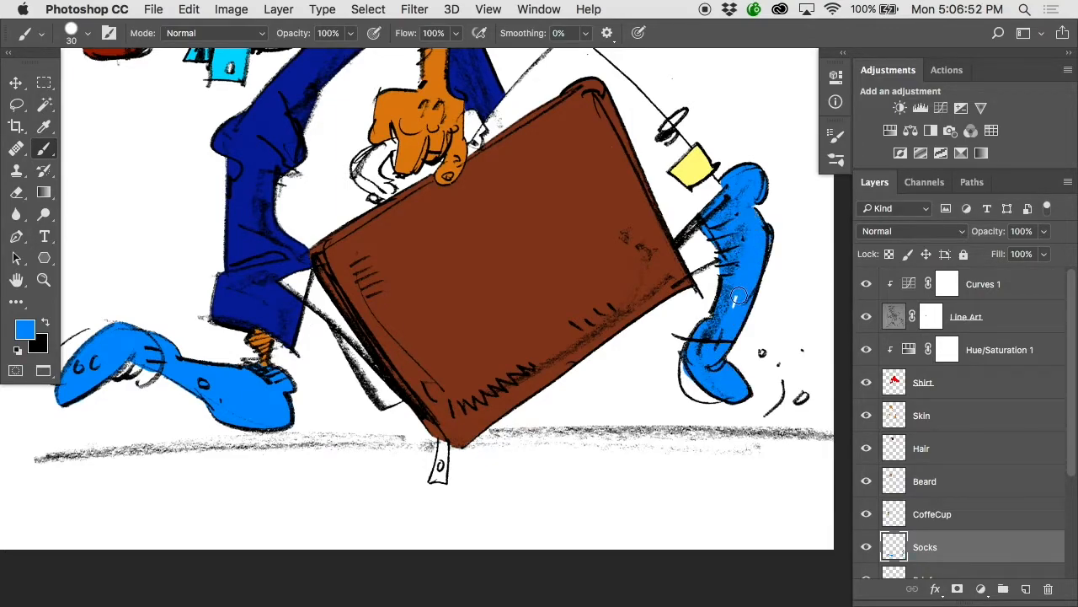
key("e")
key("super+plus")
key("super+plus")
left_click_drag(762, 419, 794, 478)
key("super+minus")
key("super+minus")
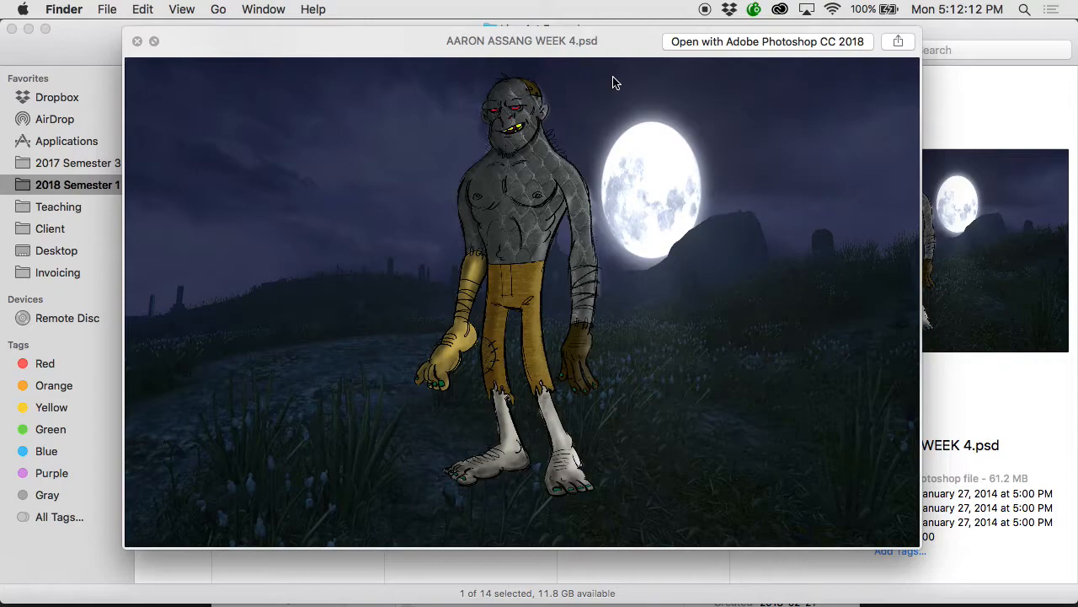
Switch to Finder, browse the coloured artwork previews in the Line Art Examples folder, and return to Photoshop.
key("Down")
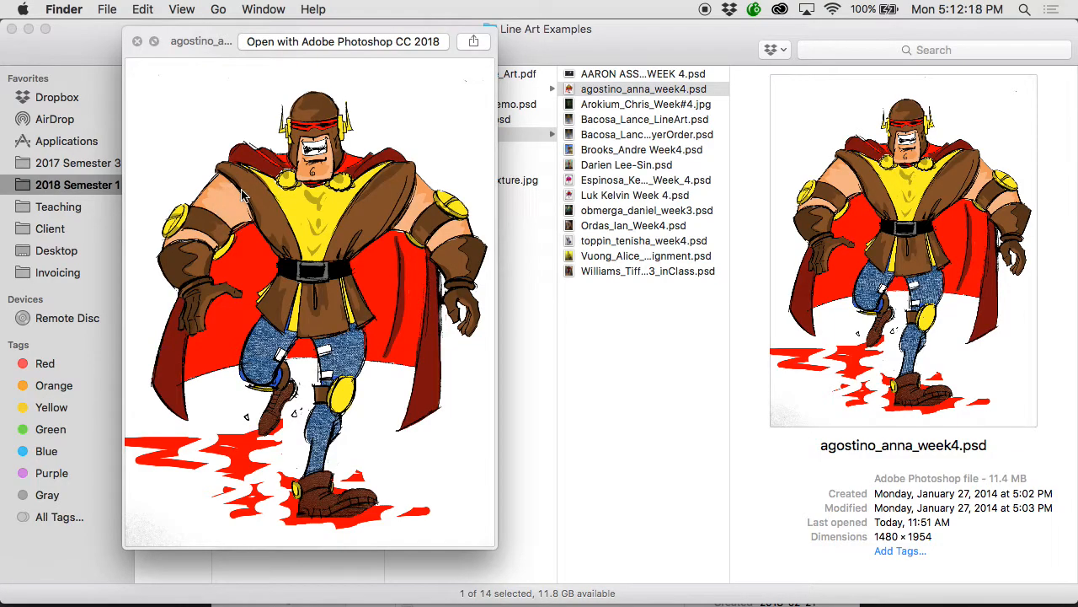
key("Down")
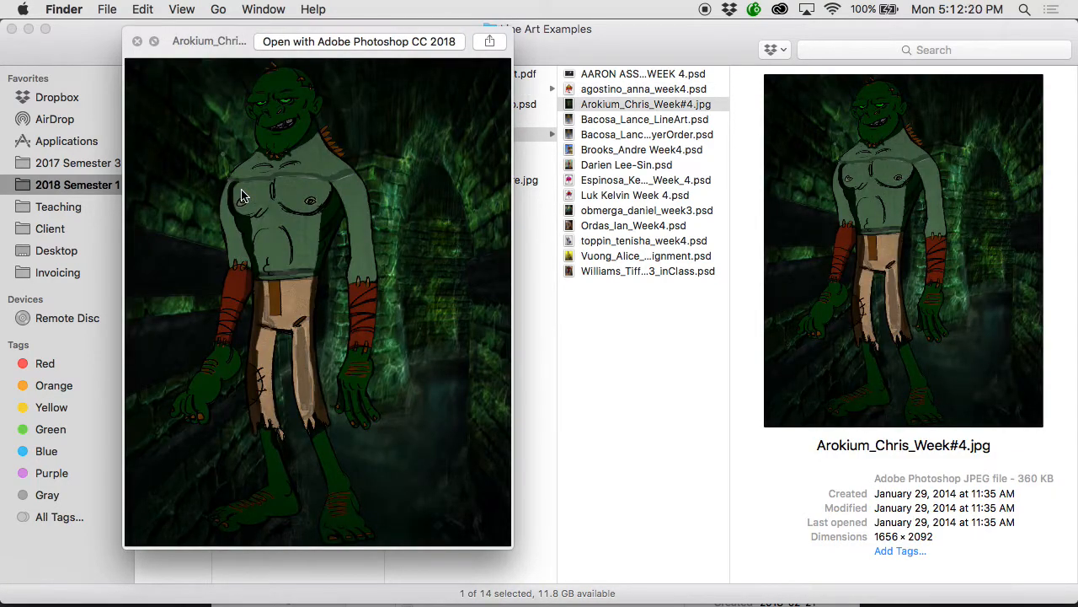
key("Down")
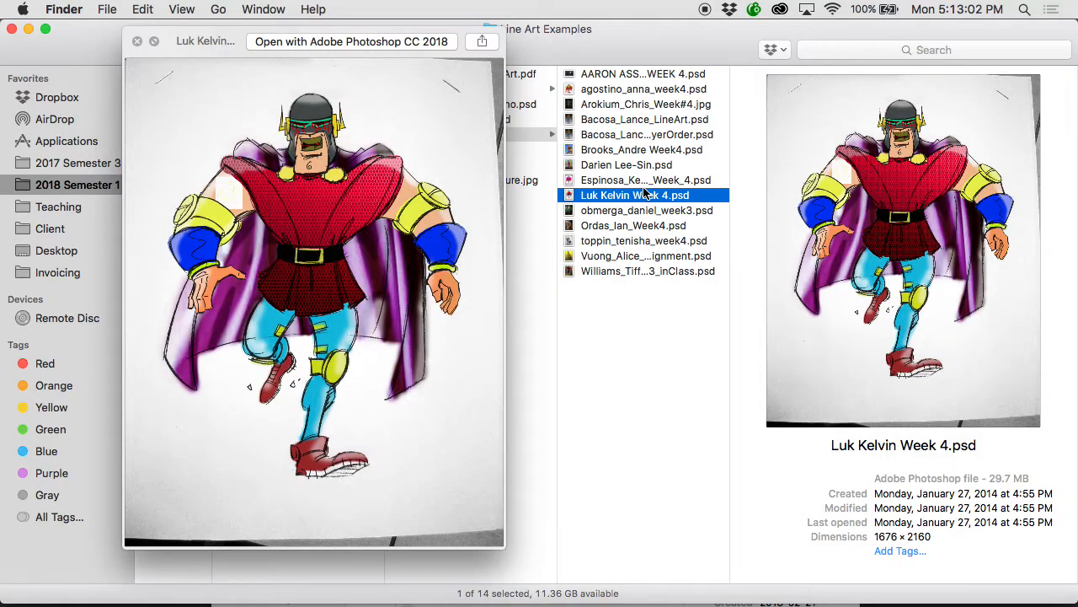
key("Down")
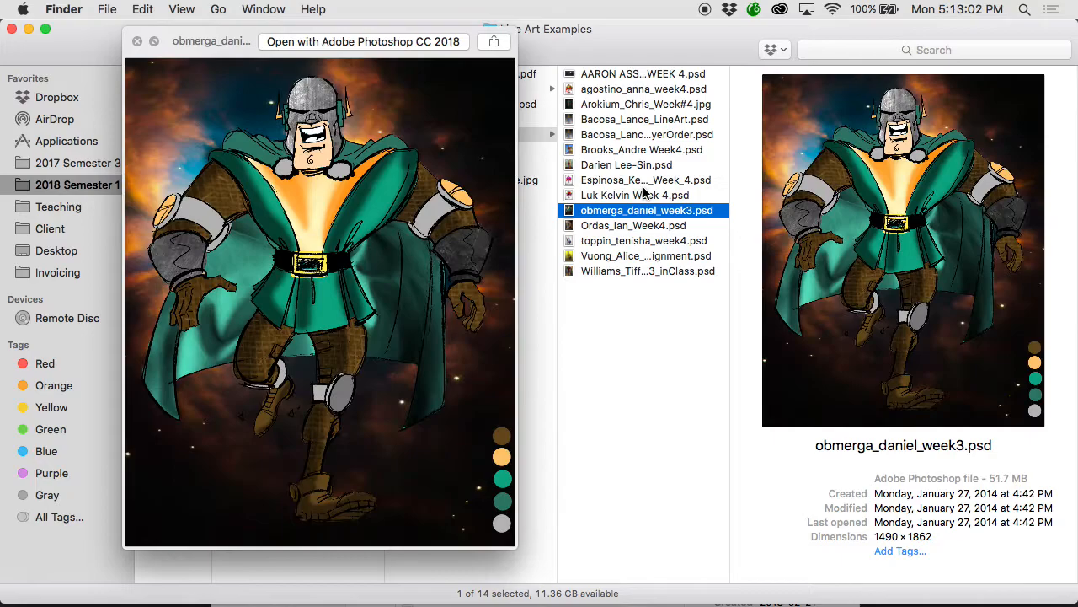
key("Down")
key("Down")
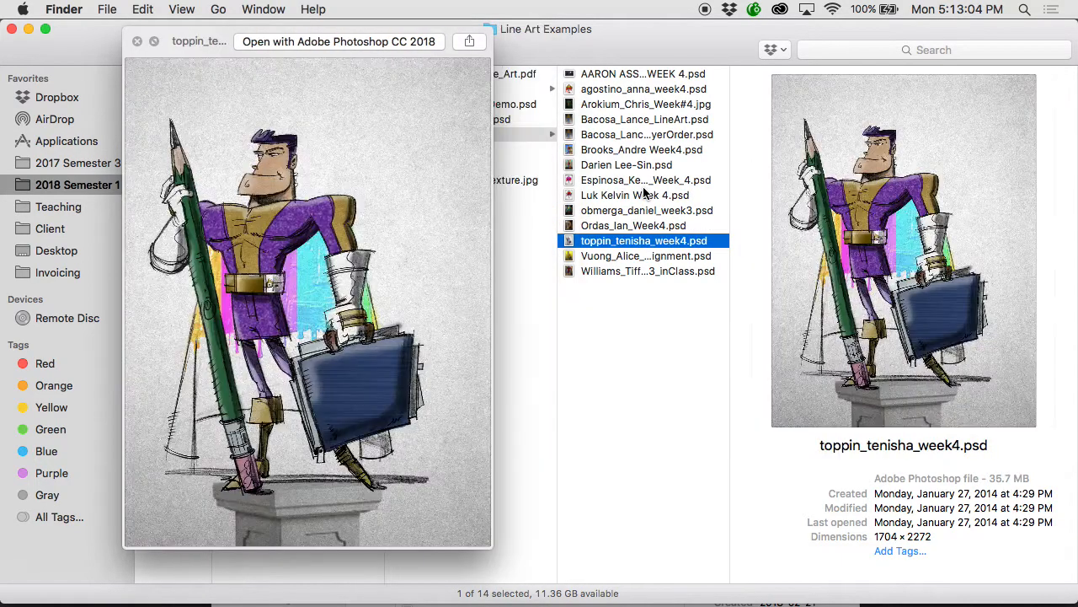
key("Down")
key("space")
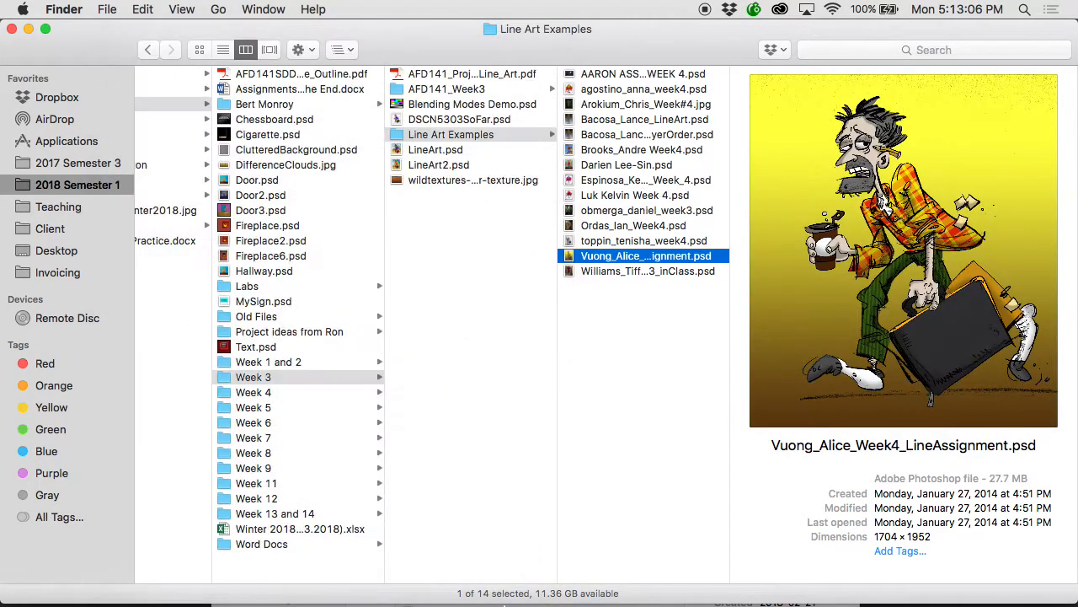
mouse_move(348, 601)
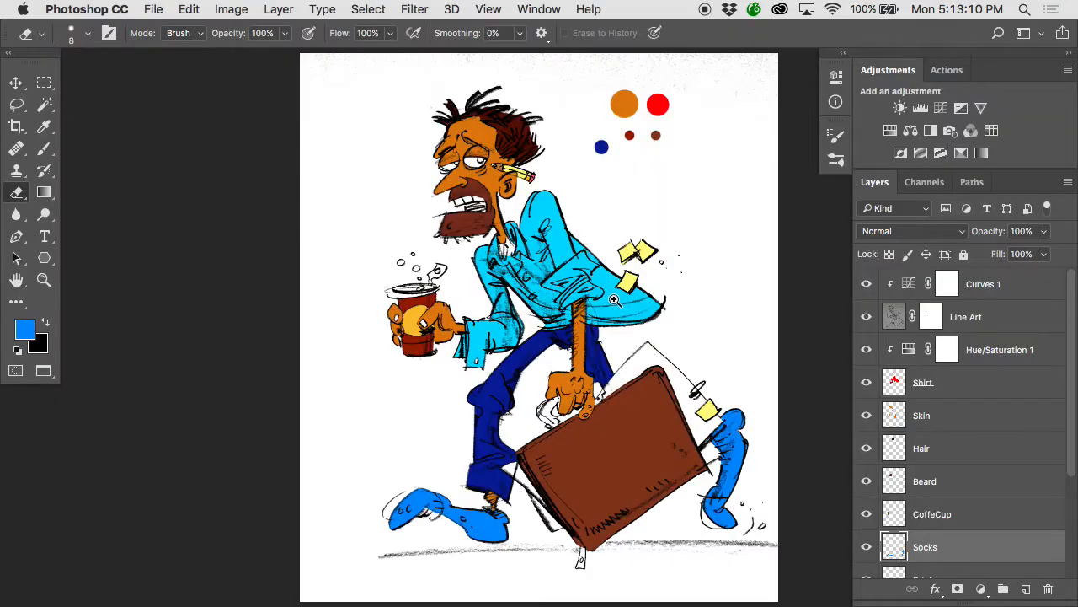
Add a new empty layer directly above Shirt, clipped to it.
scroll(615, 300, "up", 5)
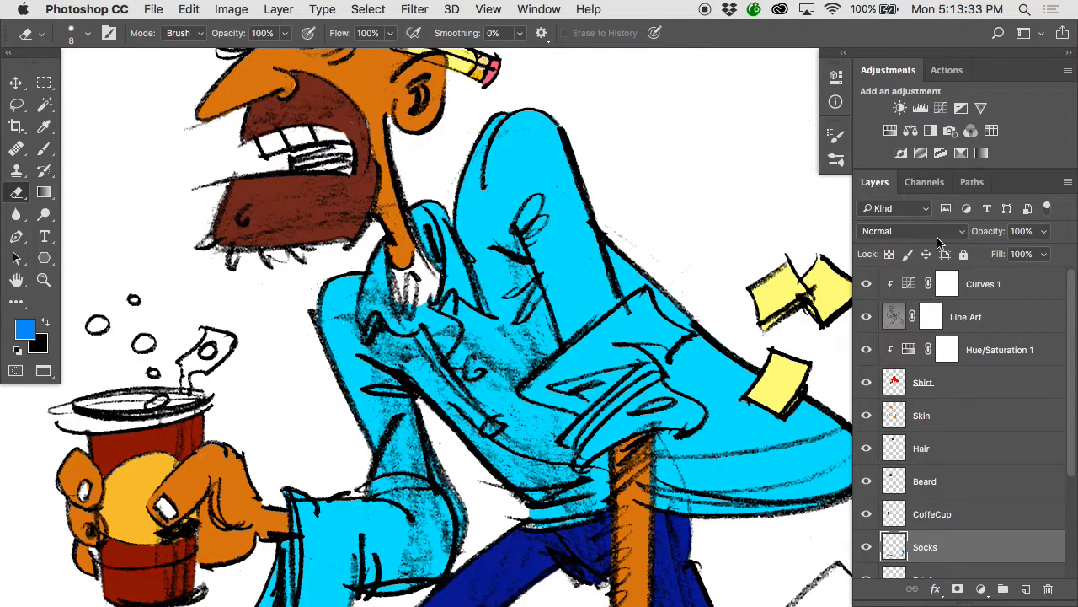
left_click(952, 392)
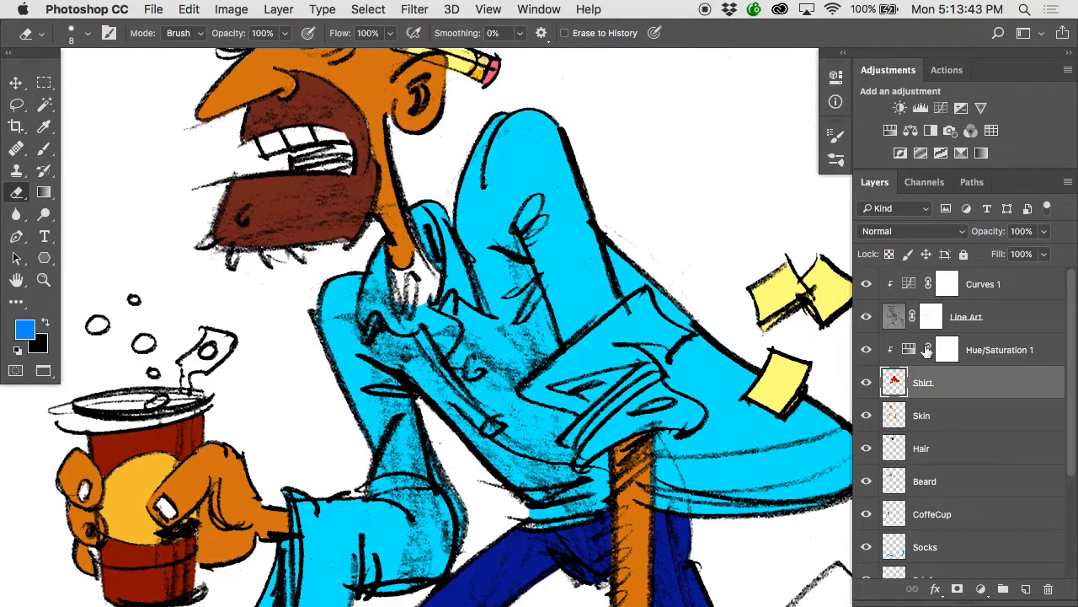
left_click(891, 365, "alt")
left_click(1026, 589)
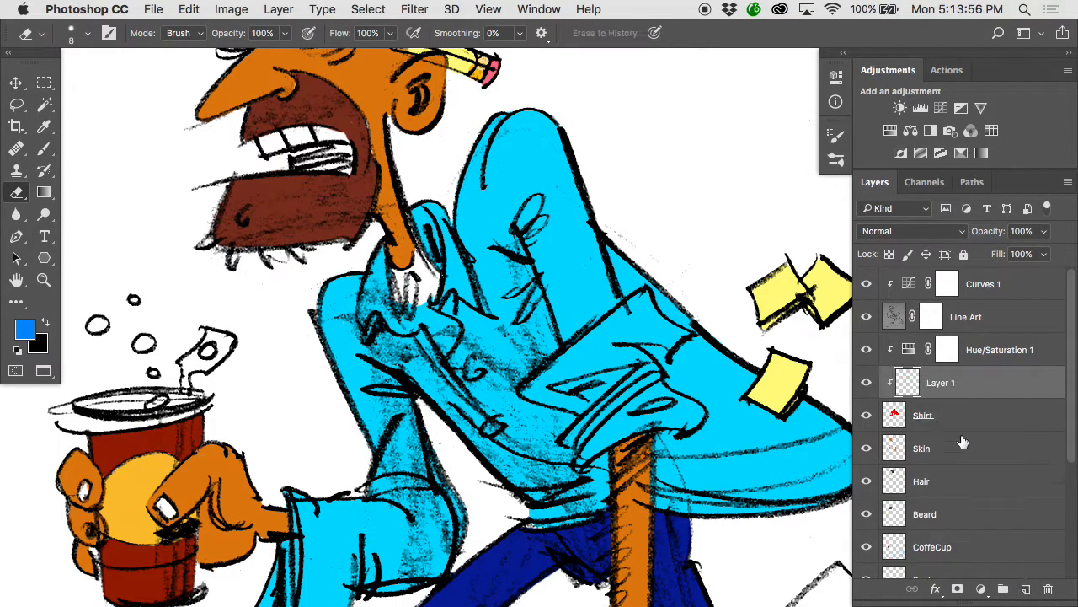
left_click(891, 413)
key("b")
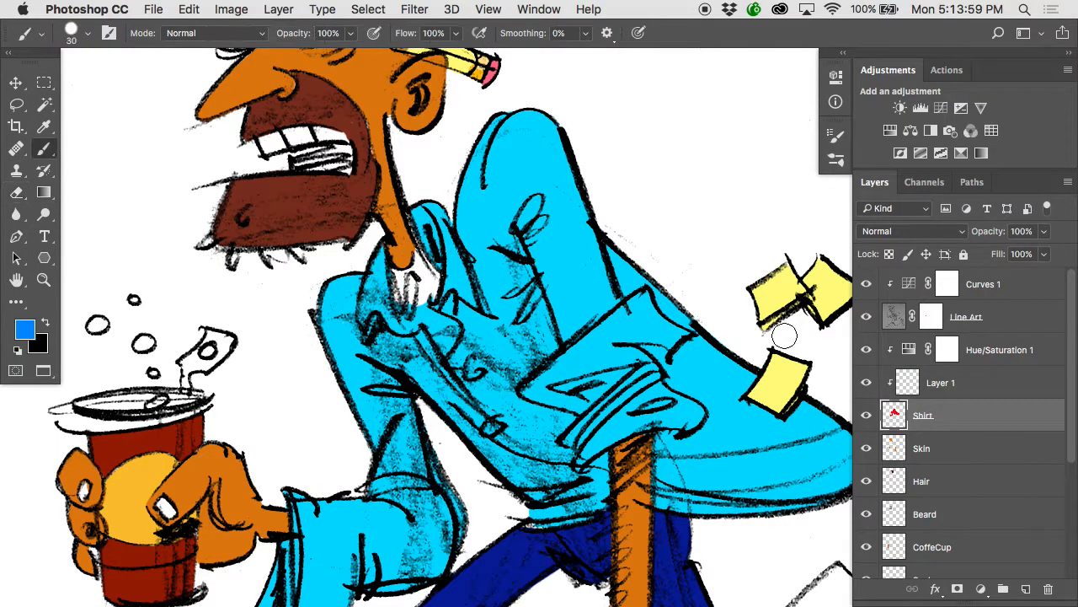
Rename the new clipped layer as Shirt Shading.
left_click(920, 382)
double_click(932, 383)
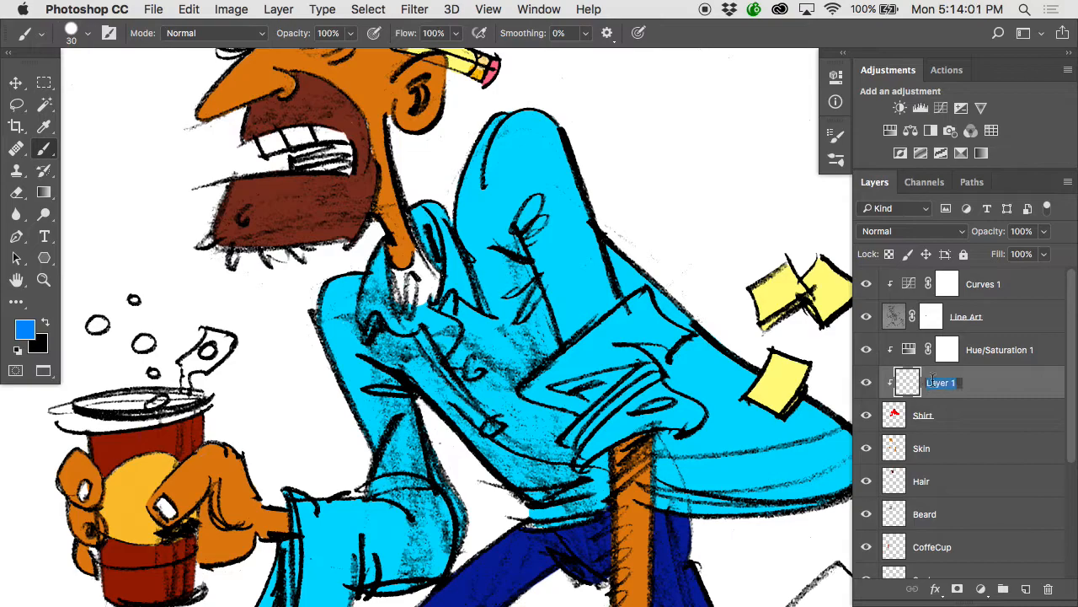
type("Shirt")
type(" Sthading")
key("Return")
Set up a white 60 px brush with 0% hardness and 30% opacity.
key("d")
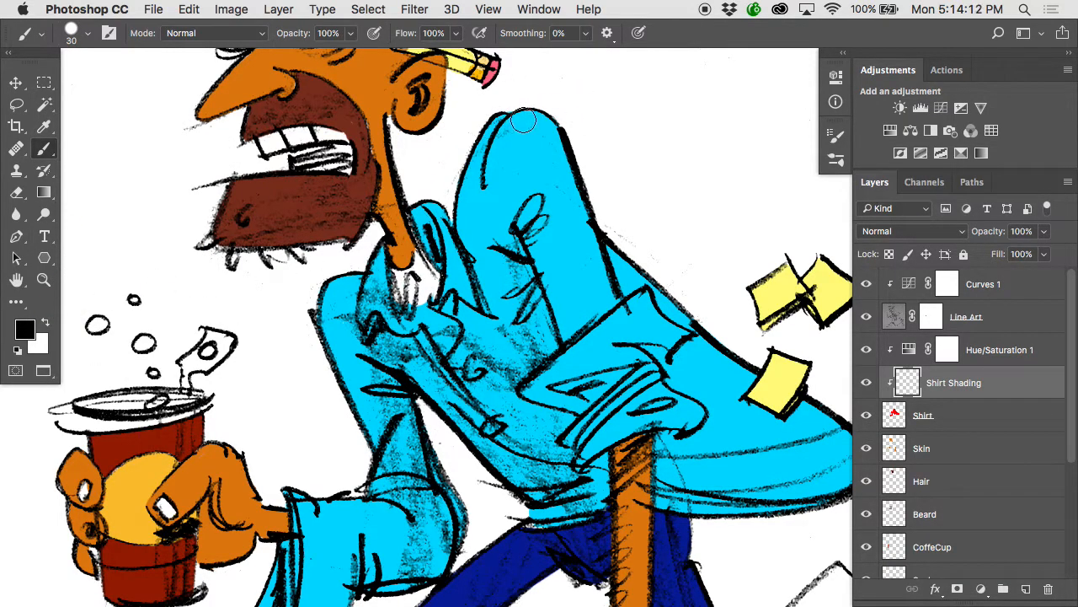
key("x")
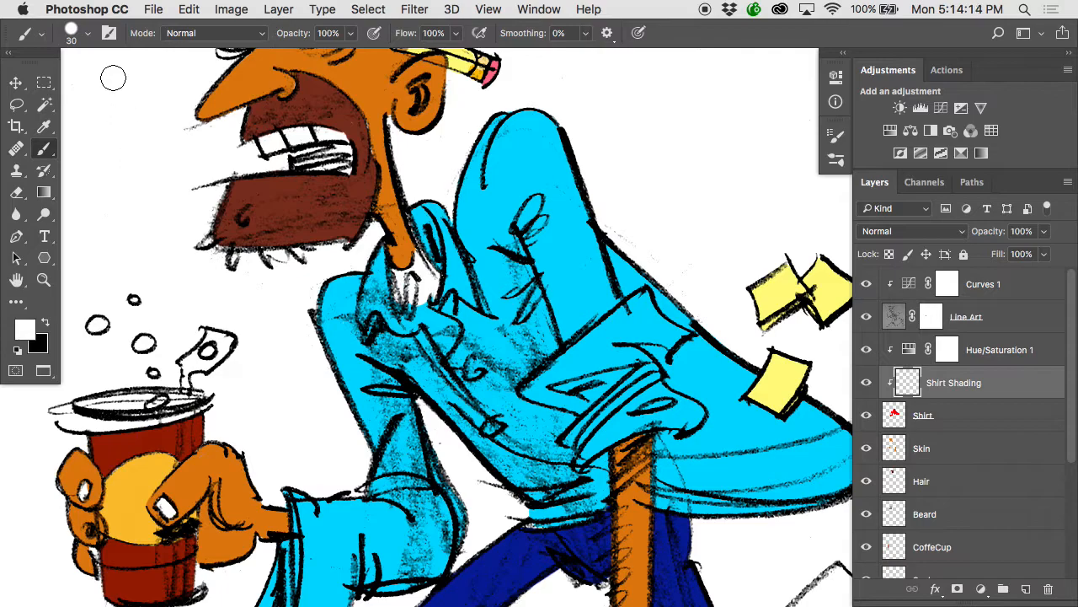
left_click(88, 34)
left_click_drag(145, 126, 34, 127)
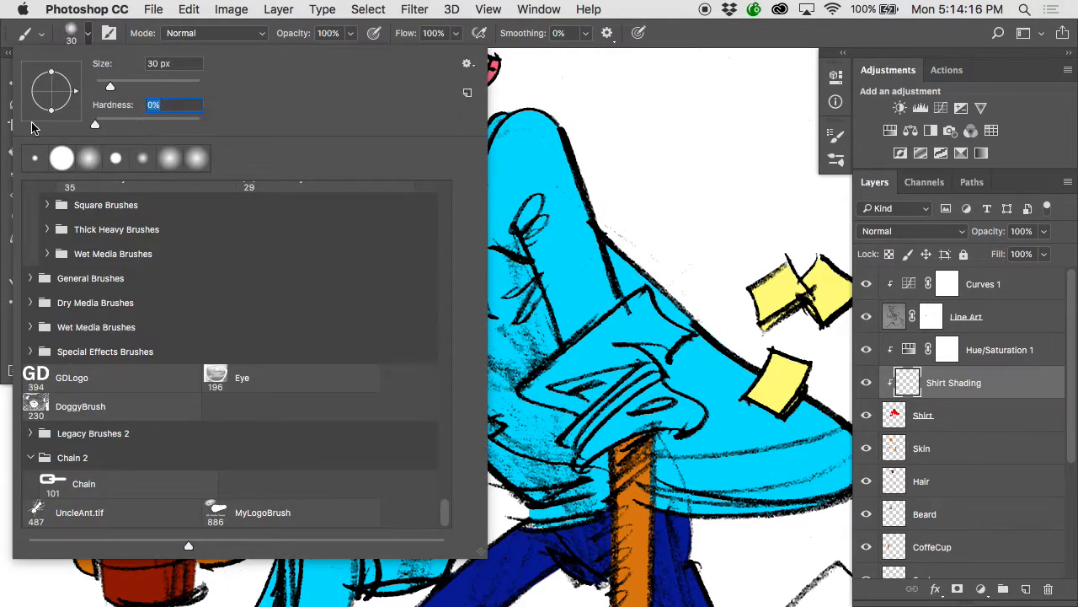
key("Return")
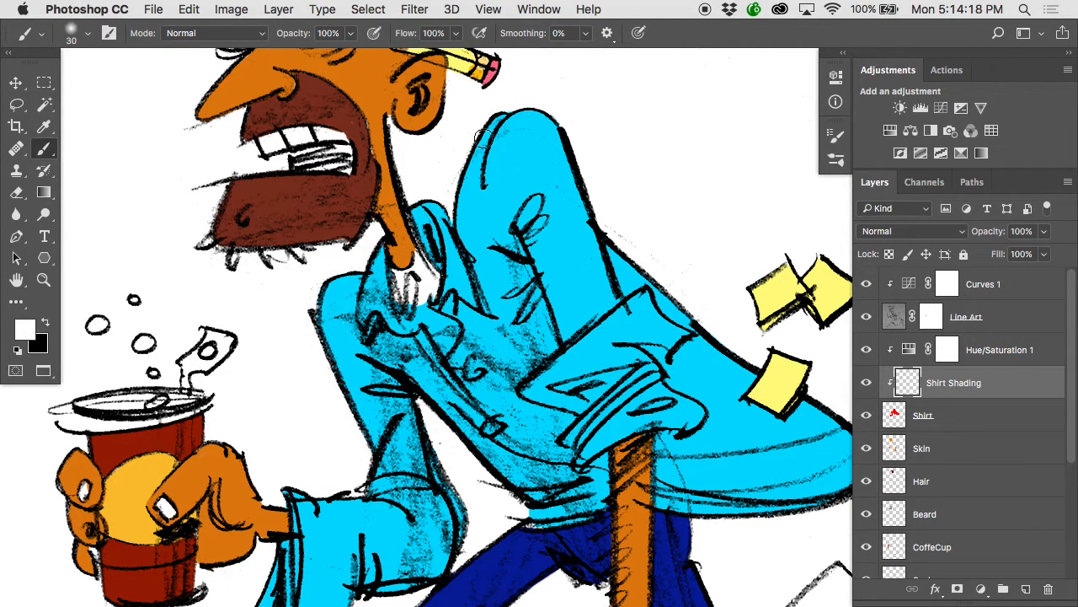
key("bracketright")
key("bracketright")
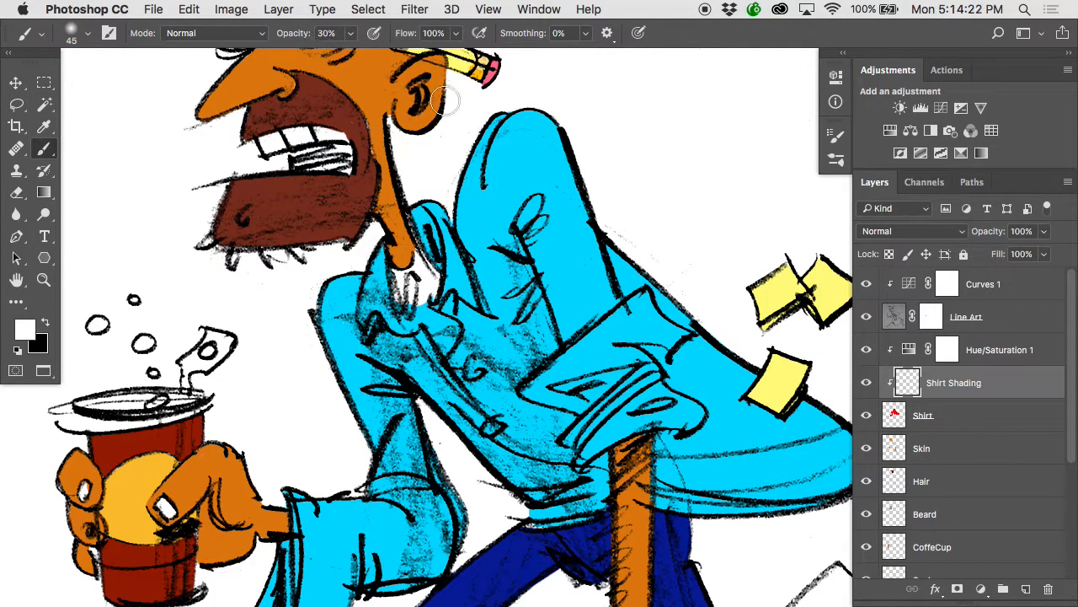
key("bracketright")
key("bracketright")
Brush soft white highlights along the top of the raised shoulder and soft black shading onto the underside of the cup arm's sleeve and cuff.
mouse_move(484, 123)
left_mouse_down()
mouse_move(555, 123)
mouse_move(579, 170)
left_mouse_up()
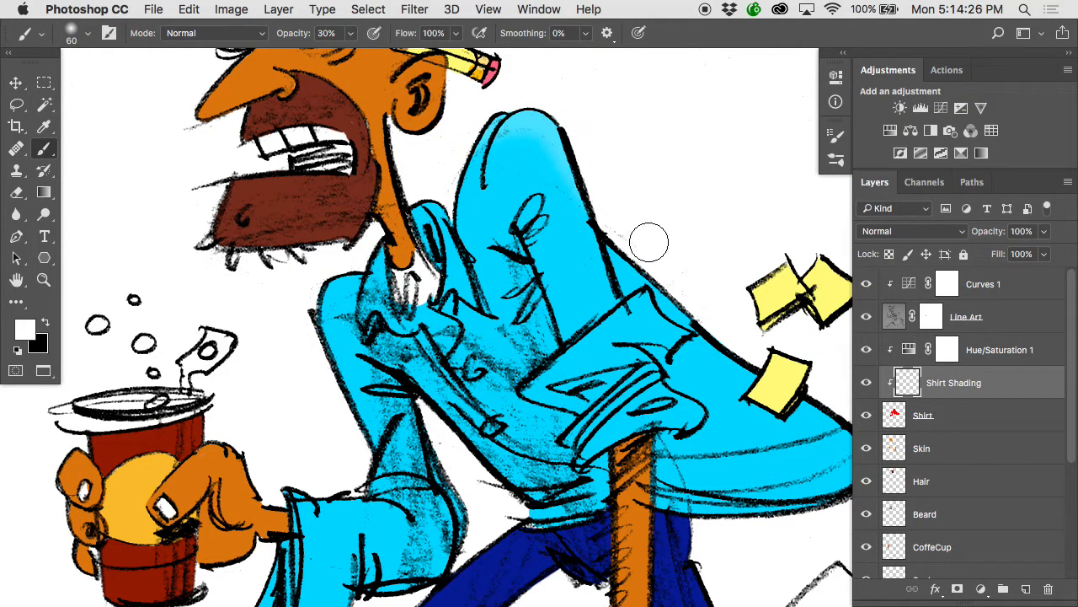
mouse_move(482, 127)
left_mouse_down()
mouse_move(520, 108)
mouse_move(591, 147)
left_mouse_up()
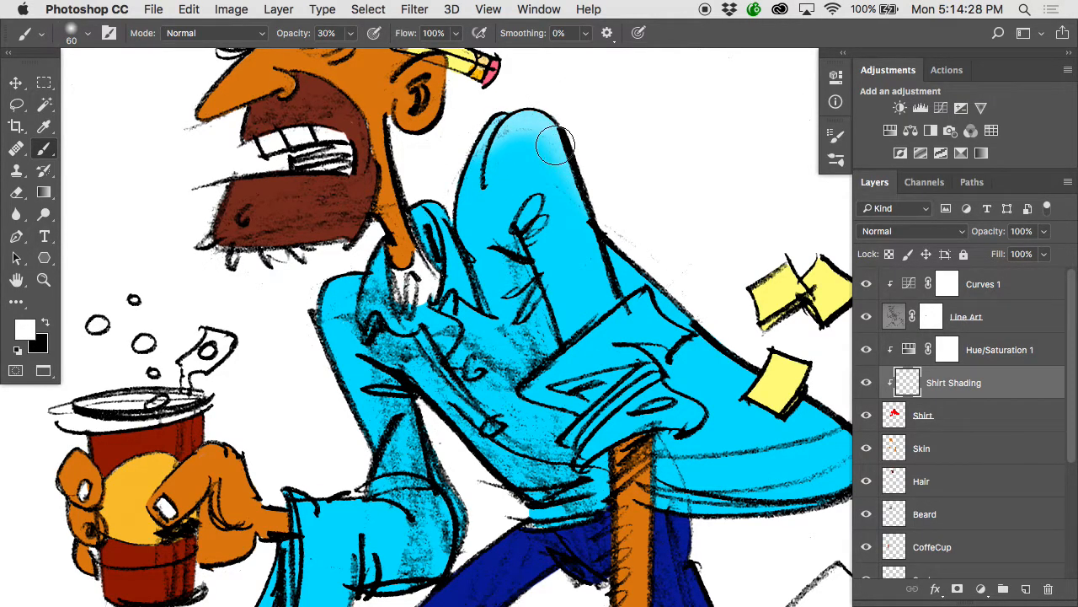
left_click_drag(543, 109, 593, 174)
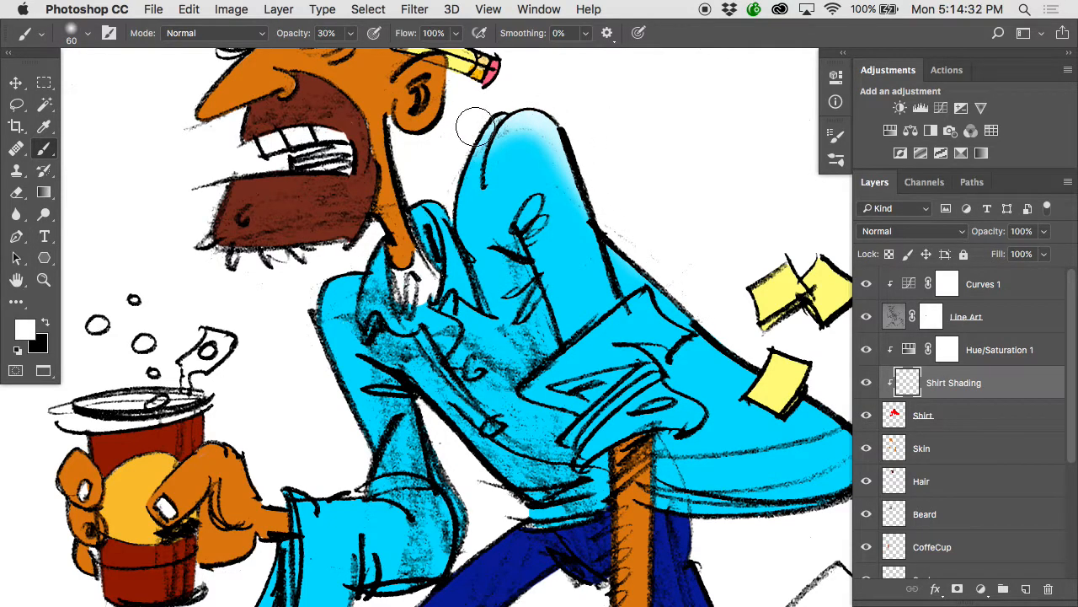
mouse_move(449, 268)
left_mouse_down()
mouse_move(450, 243)
mouse_move(543, 140)
left_mouse_up()
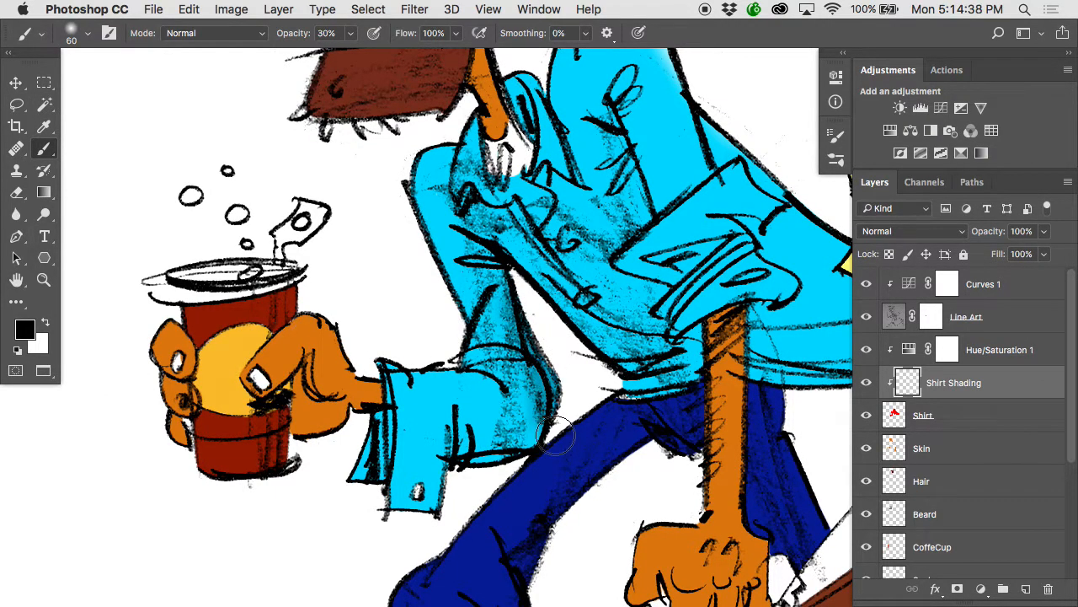
mouse_move(455, 471)
left_mouse_down()
mouse_move(353, 481)
mouse_move(353, 494)
mouse_move(381, 519)
mouse_move(465, 513)
mouse_move(338, 296)
left_mouse_up()
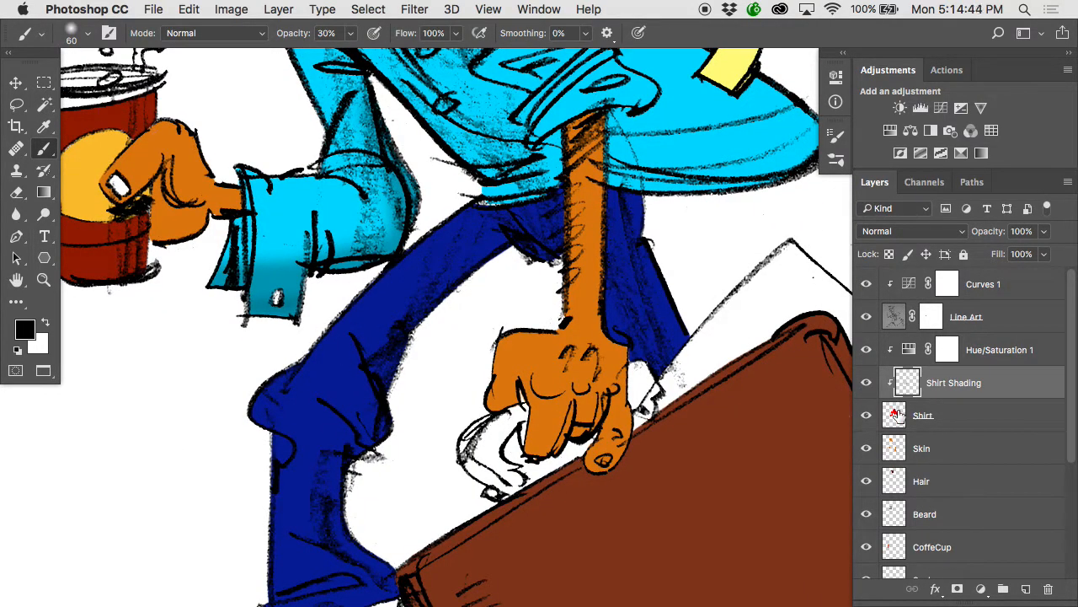
Try shading the thumb on the briefcase with soft black on a new unclipped layer above Skin.
scroll(725, 363, "down", 5)
scroll(724, 363, "right", 3)
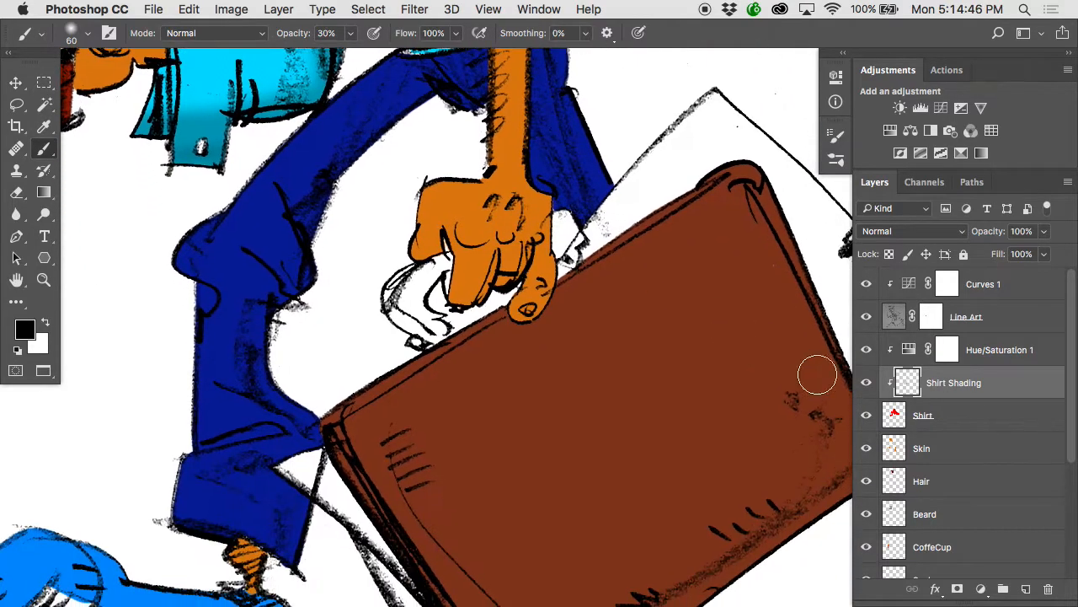
left_click(910, 452)
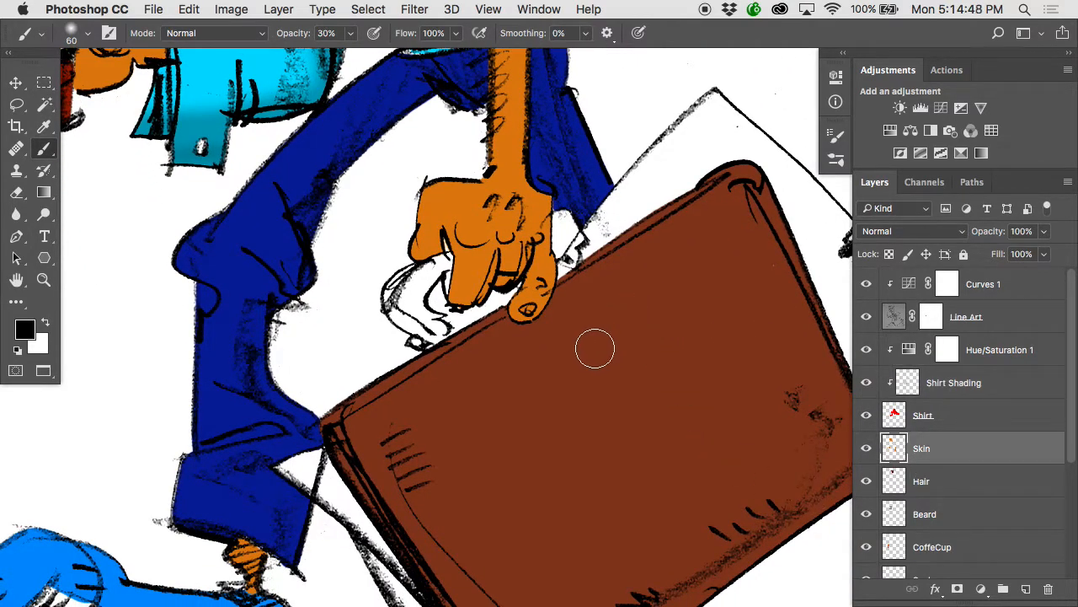
left_click(1026, 589)
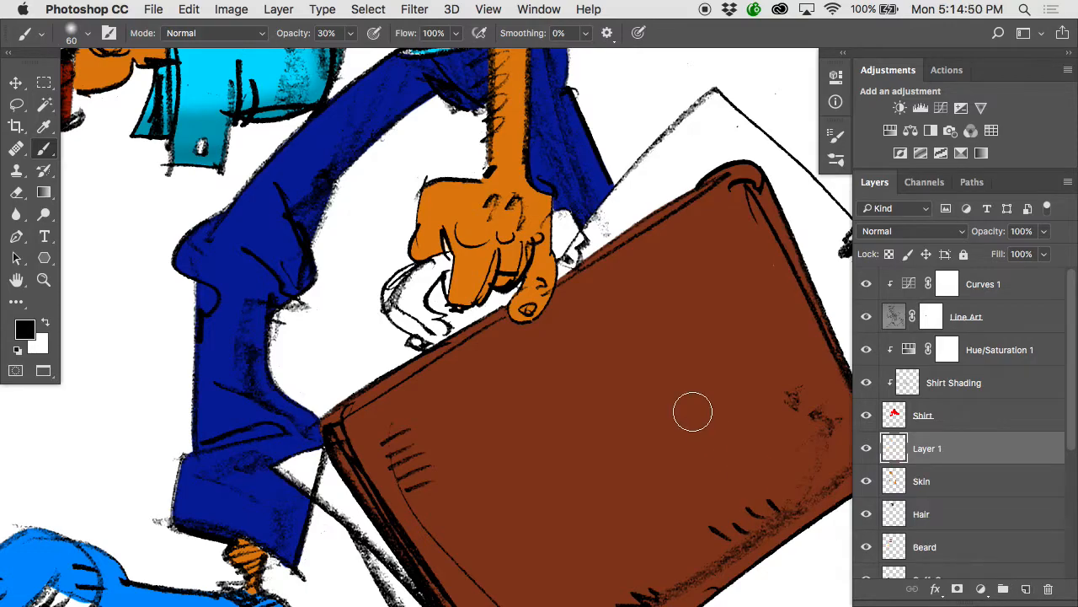
mouse_move(578, 297)
left_mouse_down()
mouse_move(569, 254)
mouse_move(521, 331)
left_mouse_up()
left_click(532, 302, "super")
left_click(532, 299, "super")
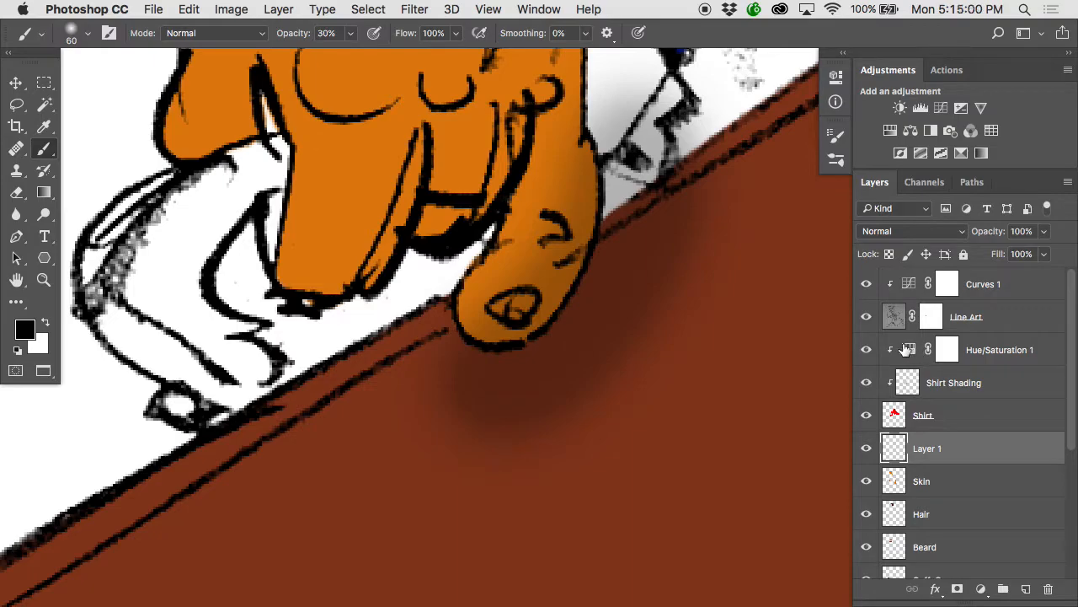
Undo the unclipped thumb shading and the creation of its layer.
left_click(886, 350, "alt")
left_click(907, 486)
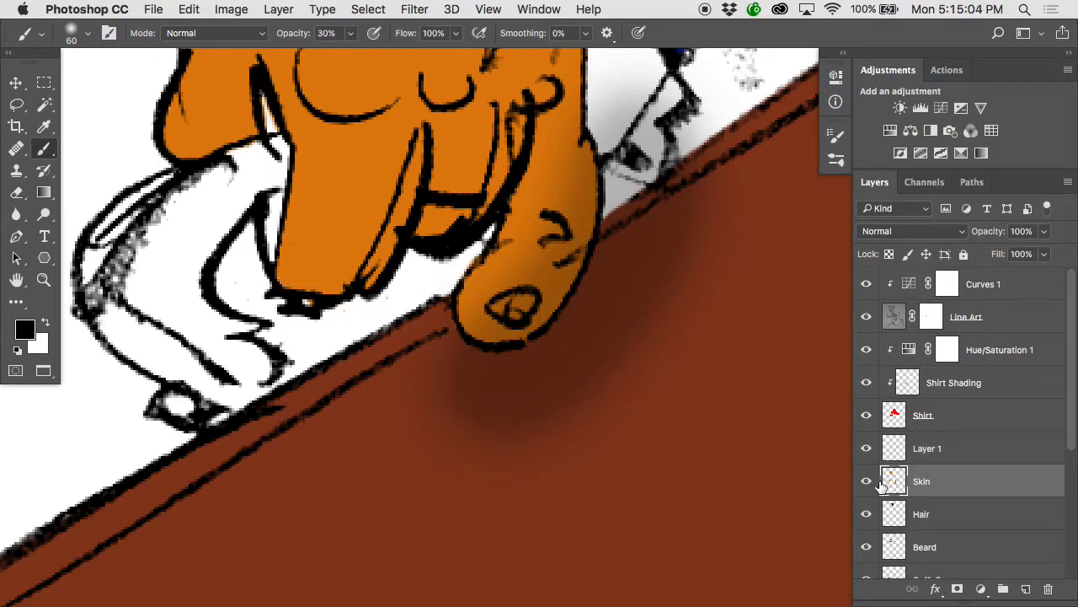
key("super+z")
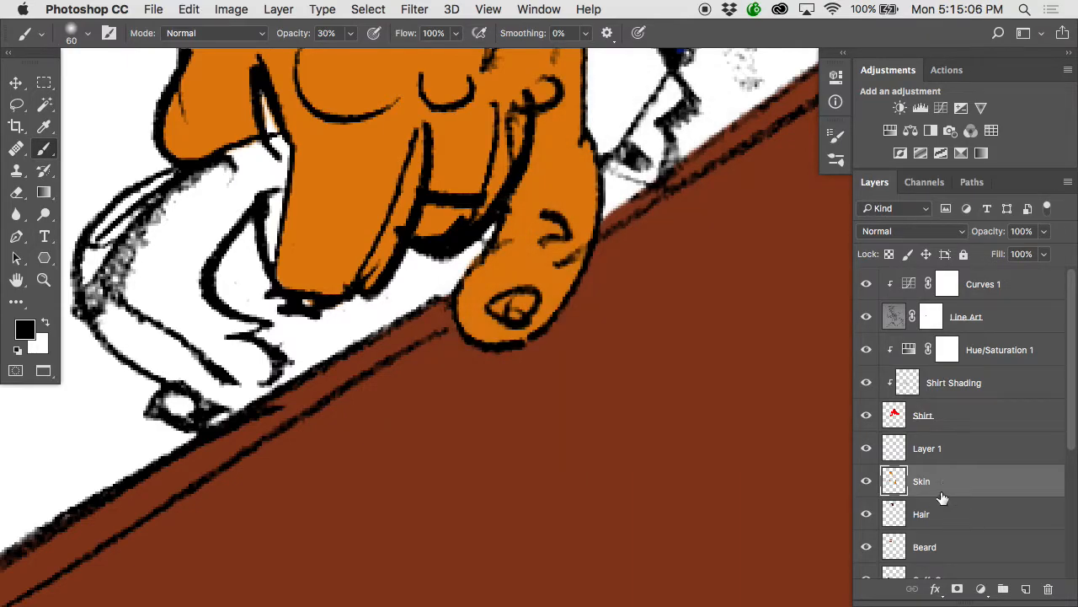
key("super+z")
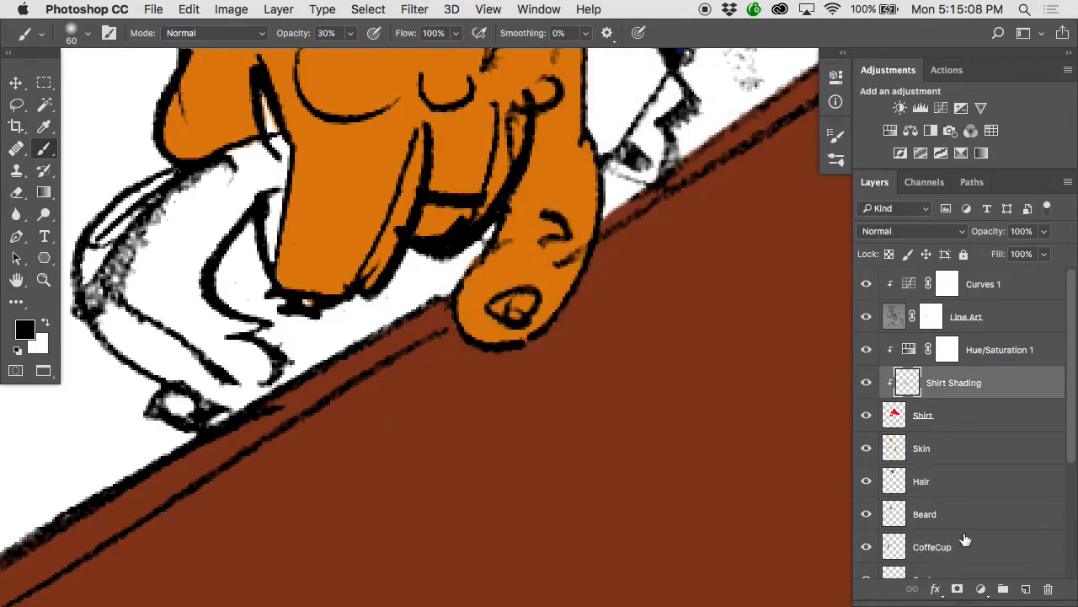
Add a new layer clipped to Skin and shade the outer edge of the thumb with soft black at 30% opacity.
left_click(906, 452)
scroll(1021, 583, "down", 1)
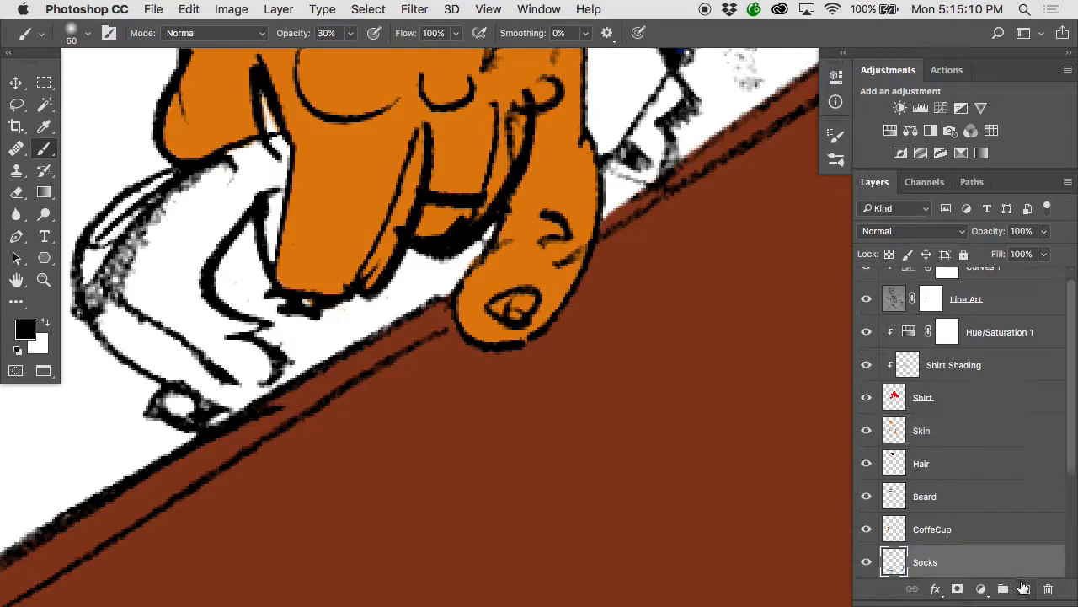
left_click(1025, 589)
left_click_drag(910, 446, 914, 439)
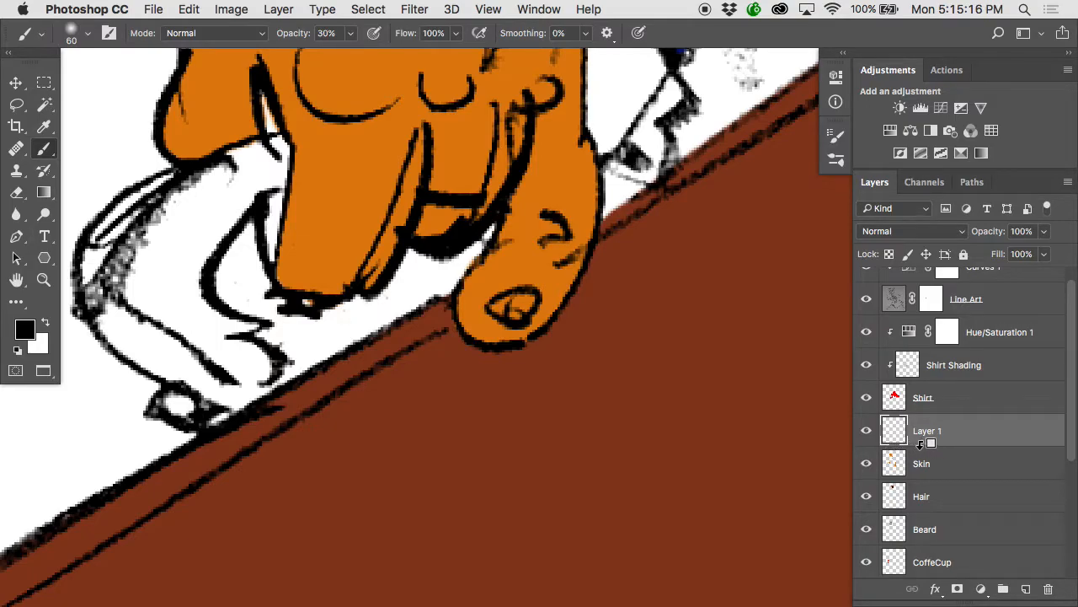
left_click(919, 444, "alt")
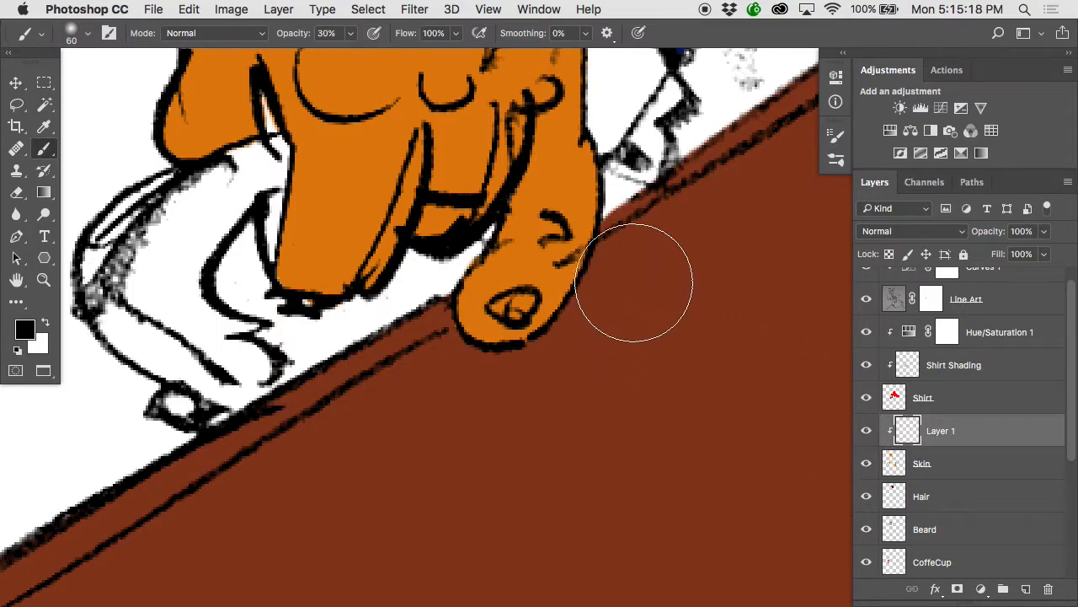
mouse_move(640, 241)
left_mouse_down()
mouse_move(576, 319)
mouse_move(480, 385)
left_mouse_up()
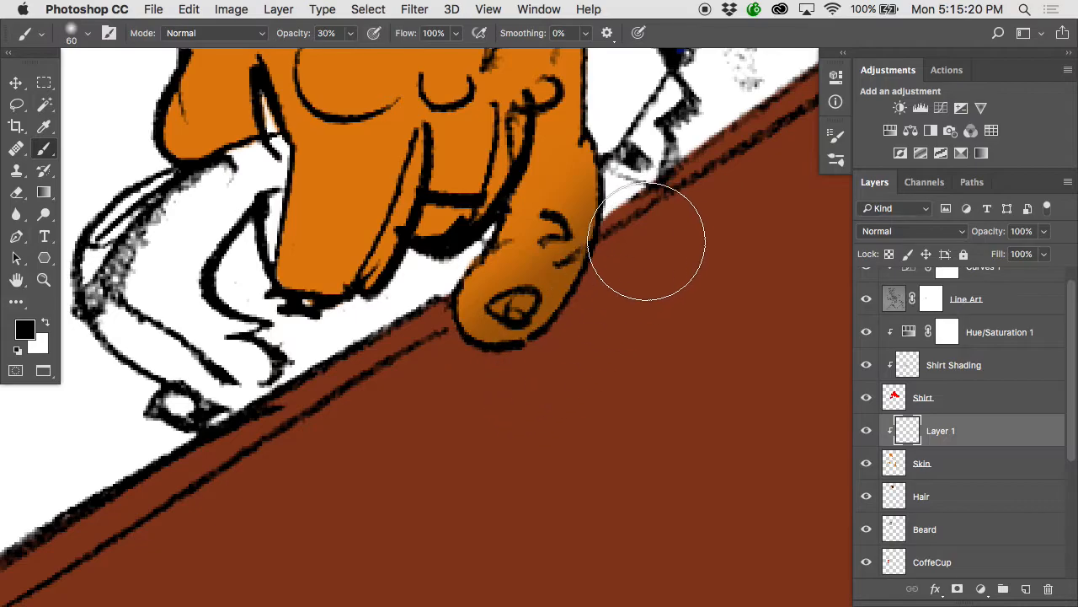
Deepen the soft black shading along the outer edge of the thumb on the briefcase.
left_click_drag(650, 217, 577, 350)
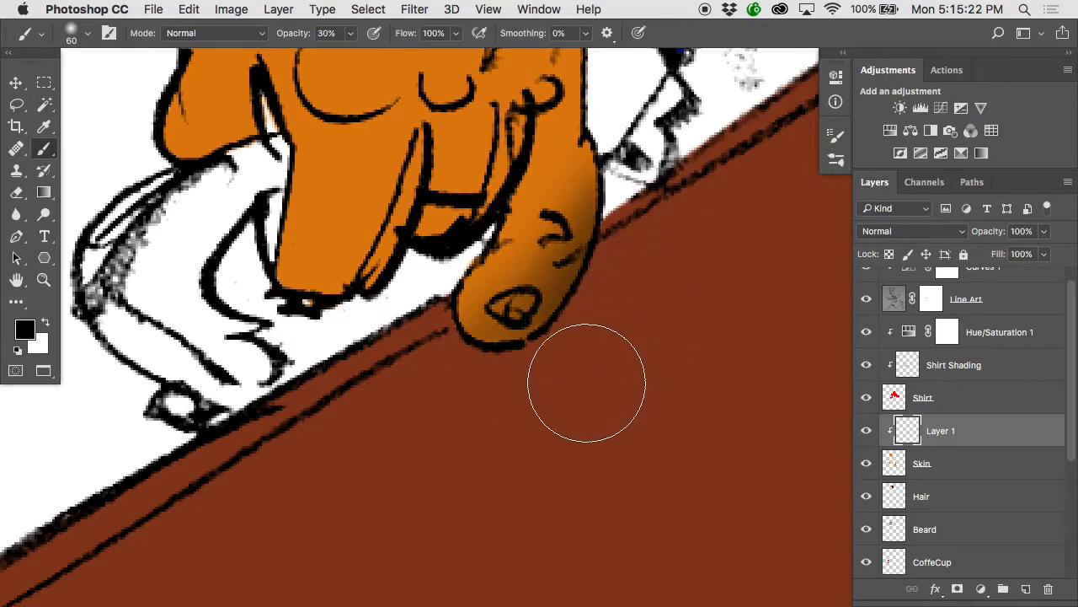
scroll(731, 341, "down", 5)
scroll(667, 312, "up", 5)
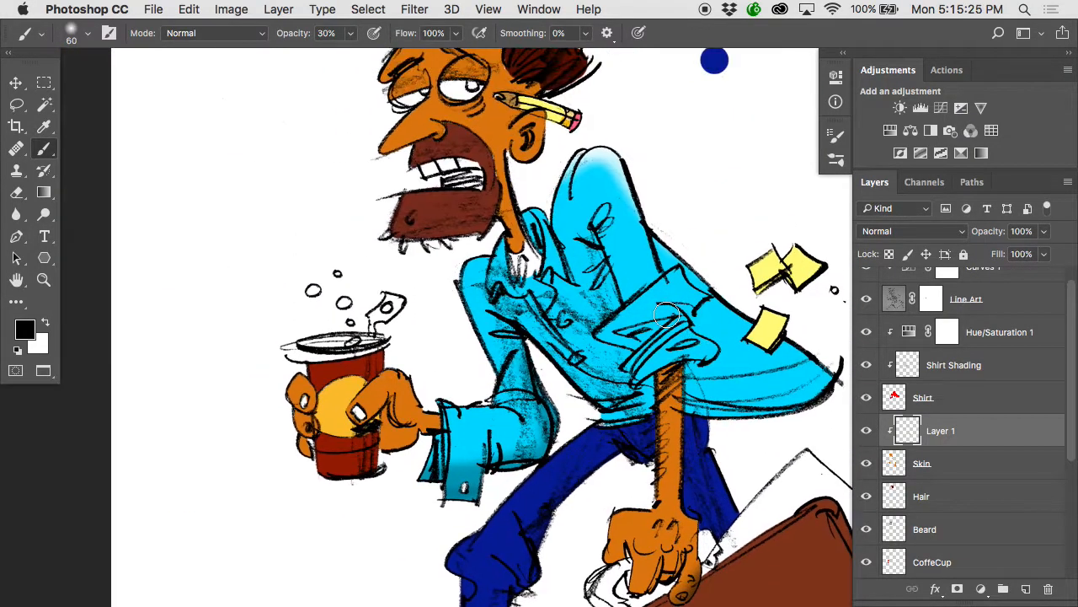
Toggle the visibility of the Shirt Shading layer to compare the shirt with and without its shading.
left_click(866, 366)
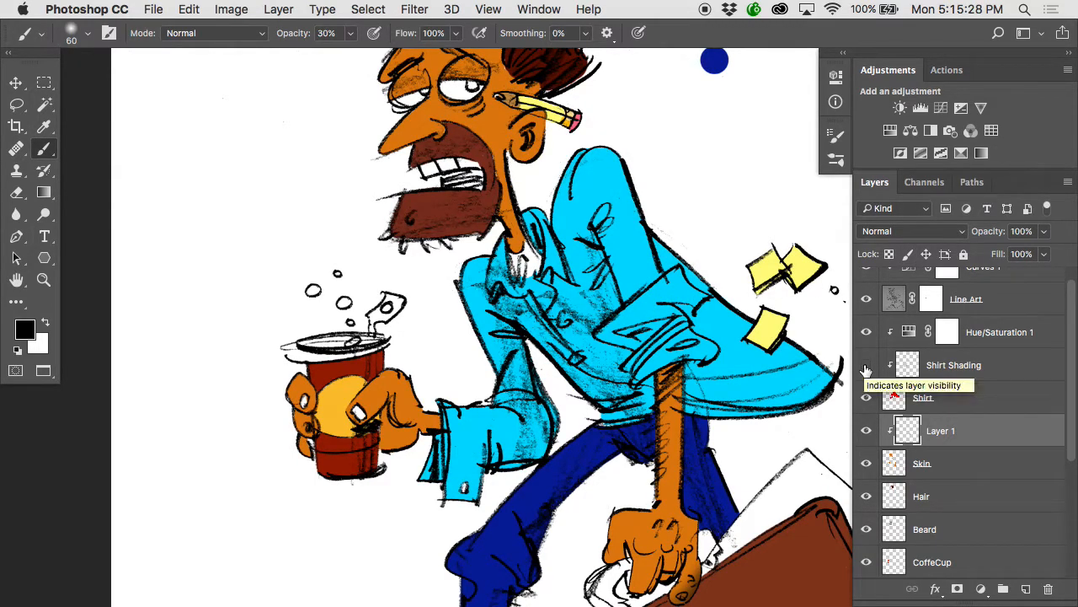
left_click(866, 367)
left_click(866, 367)
left_click(866, 368)
On the Shirt Shading layer, brush a soft white highlight along the shirt's back with a 125-pixel brush at 30% opacity.
left_click(906, 371)
scroll(664, 358, "right", 2)
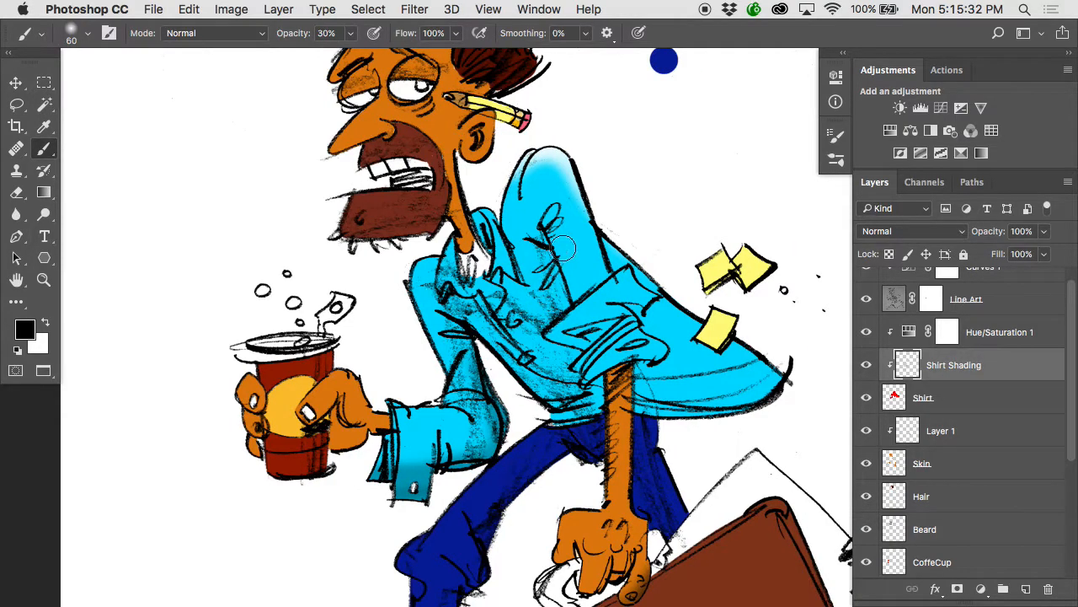
key("bracketright")
key("bracketright")
key("bracketright")
key("bracketright")
key("bracketright")
key("x")
left_click_drag(754, 365, 608, 217)
Shade the shirt's front and belly with soft black and highlight the shoulder of the cup arm with soft white.
key("x")
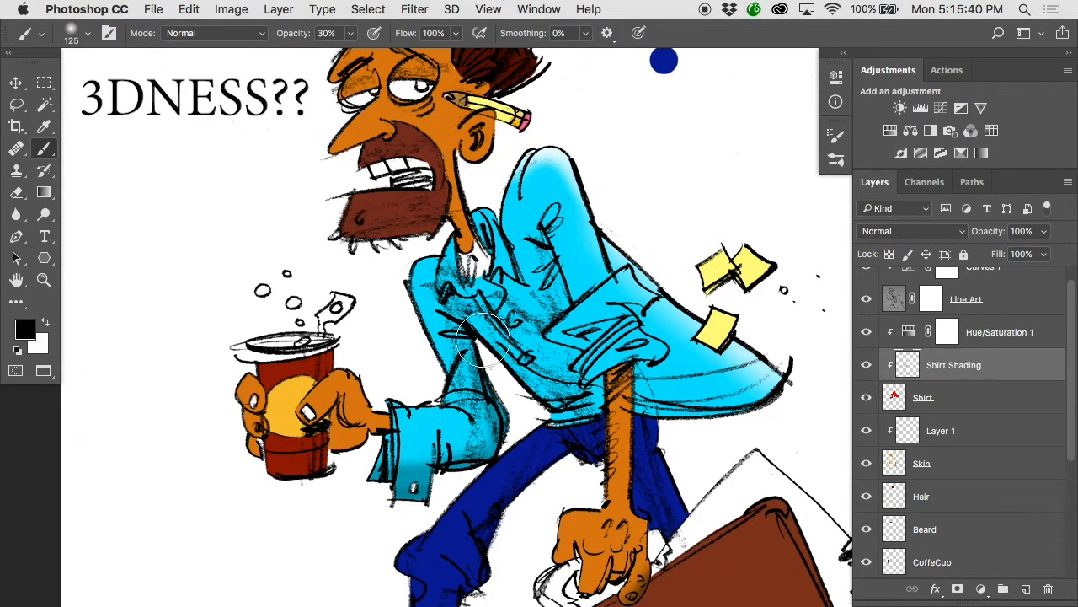
left_click_drag(495, 337, 575, 401)
key("x")
left_click_drag(413, 254, 406, 279)
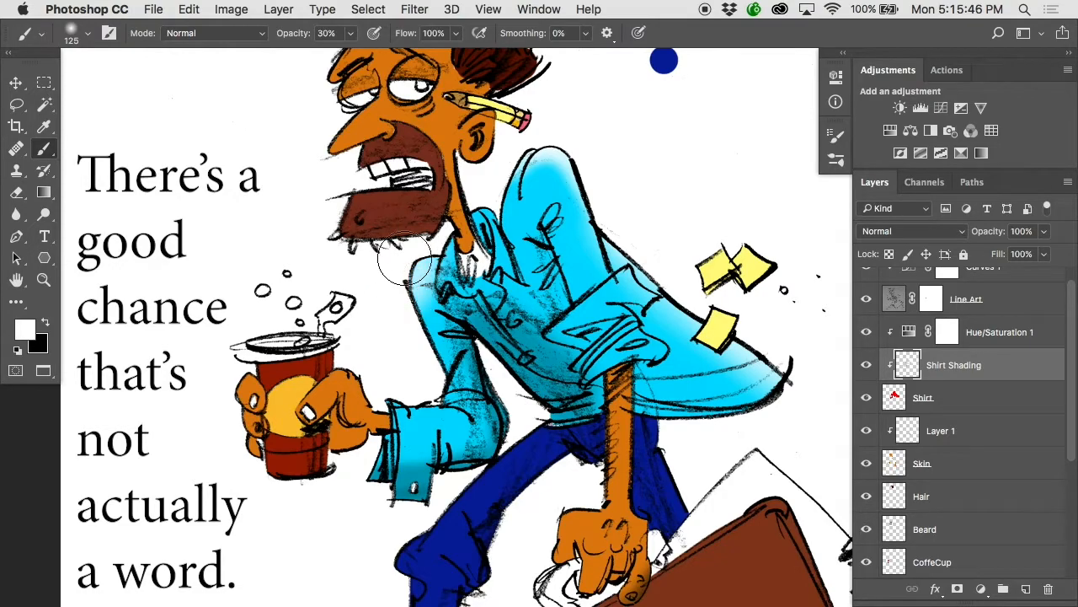
Compare the whole shirt with and without the Shirt Shading layer.
key("super+minus")
left_click(867, 371)
left_click(868, 371)
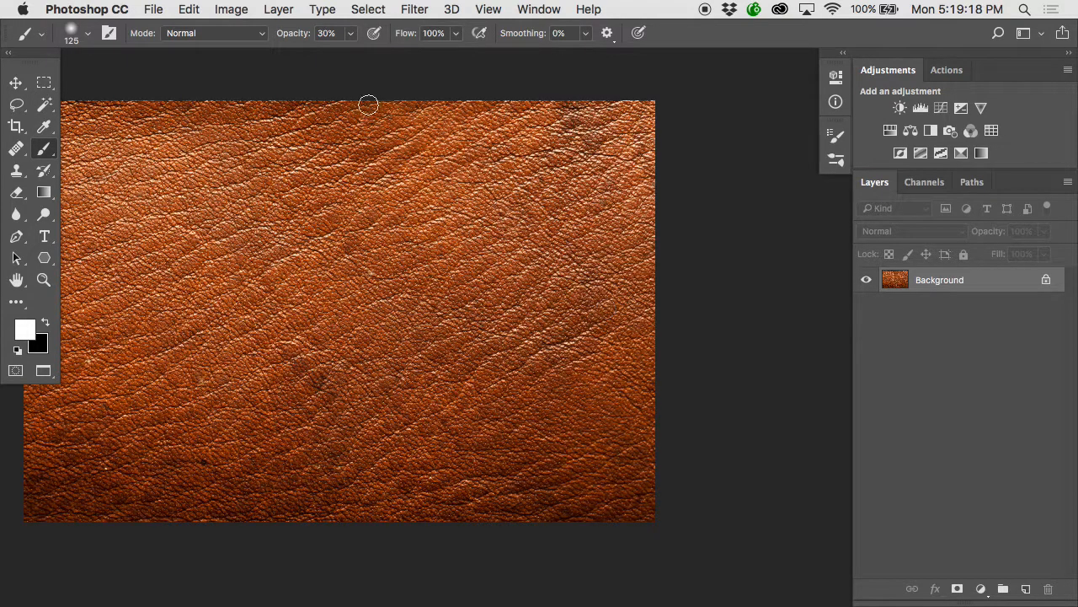
Desaturate the brown leather texture image to turn it greyscale.
left_click(190, 10)
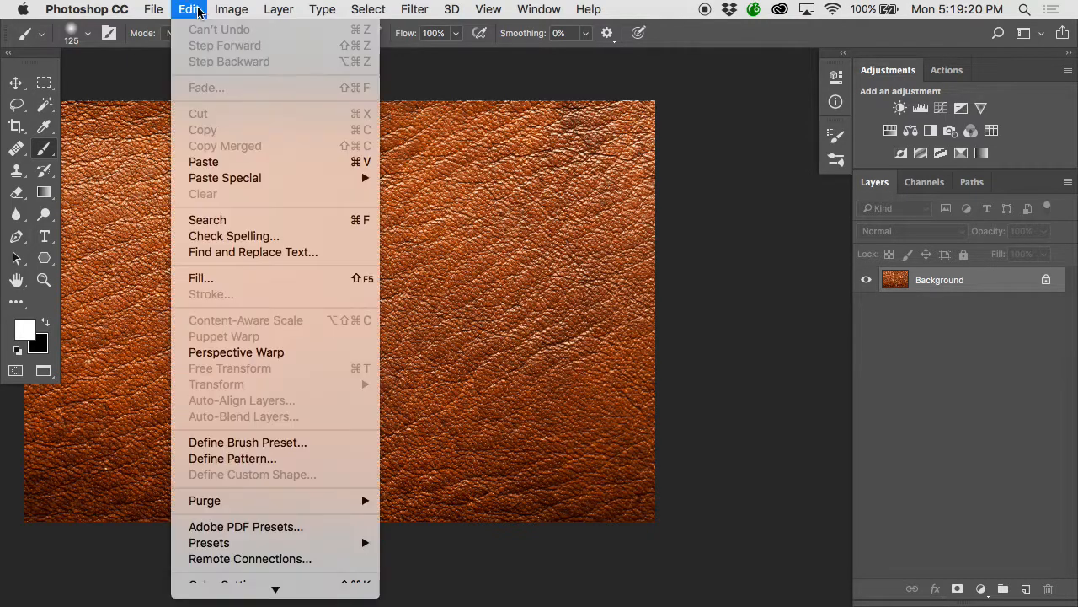
mouse_move(232, 9)
mouse_move(248, 55)
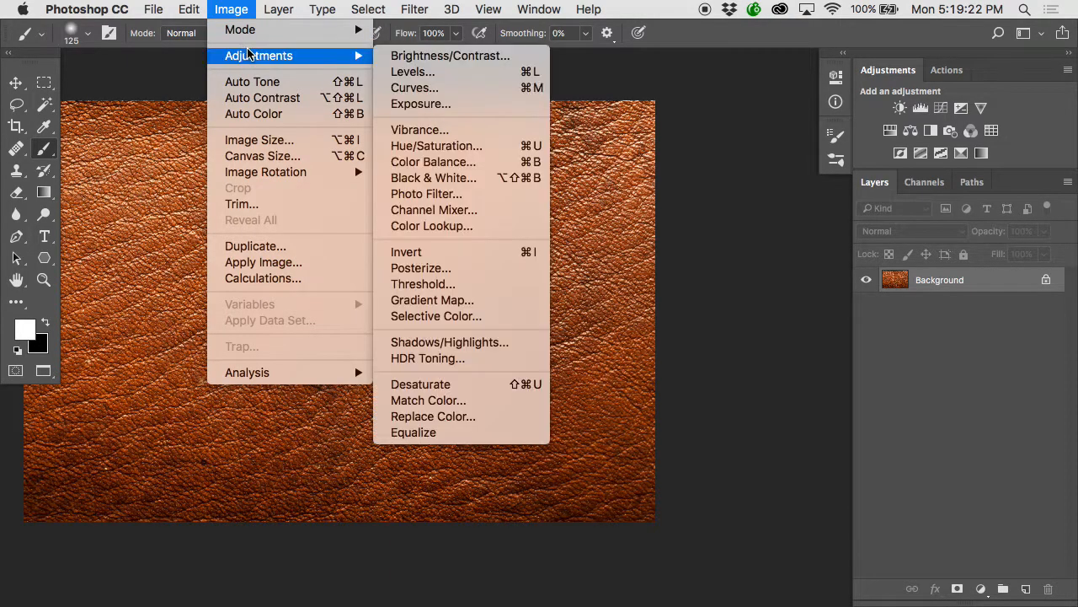
left_click(465, 384)
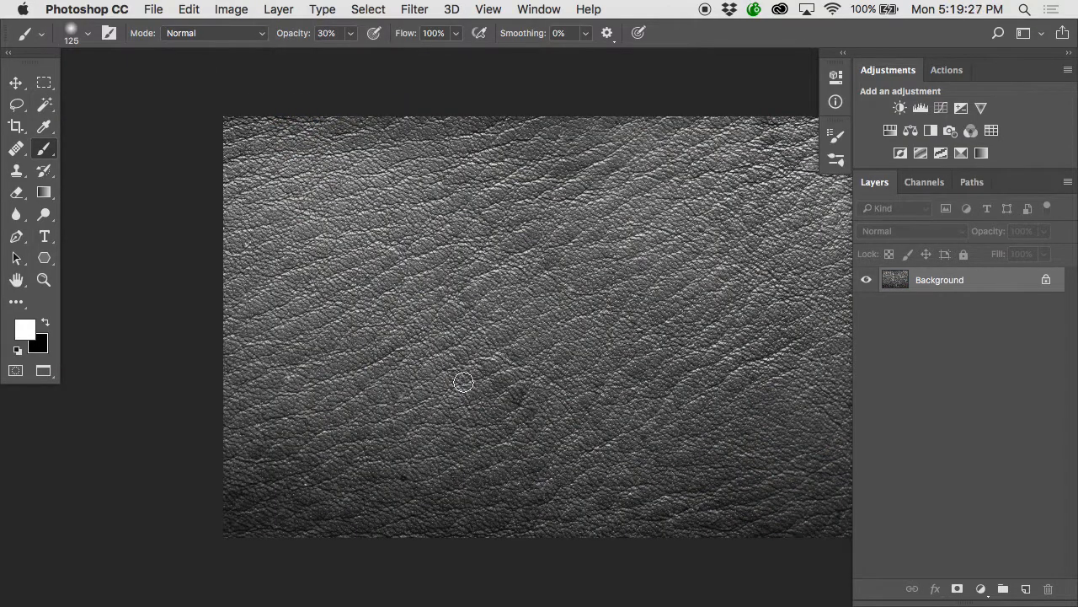
scroll(459, 323, "down", 3)
scroll(459, 323, "right", 2)
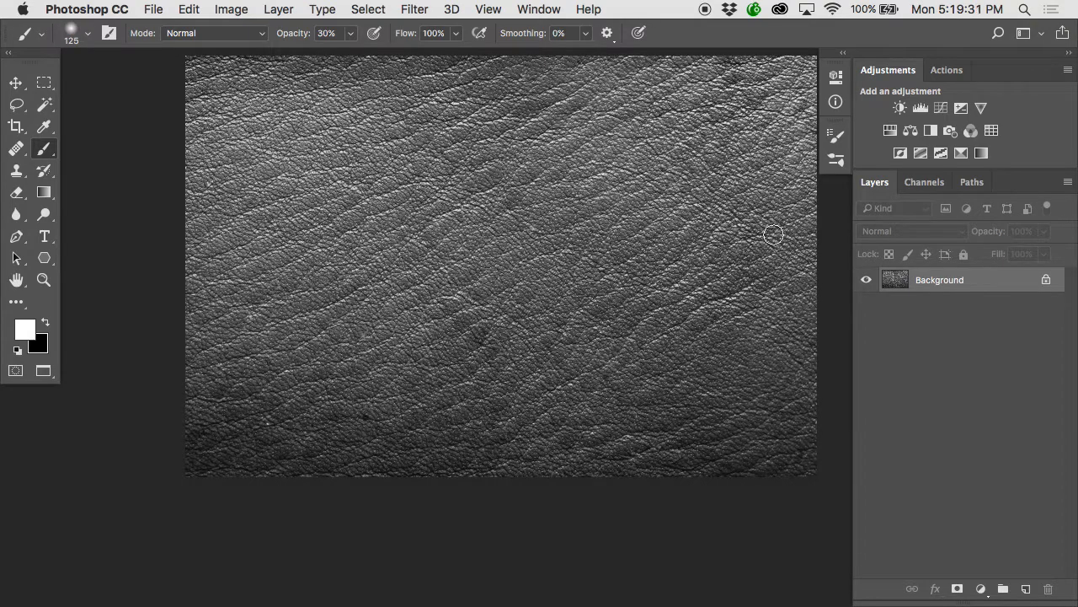
Duplicate the leather image's Background layer into LineArt2.psd and switch to that document.
right_click(936, 287)
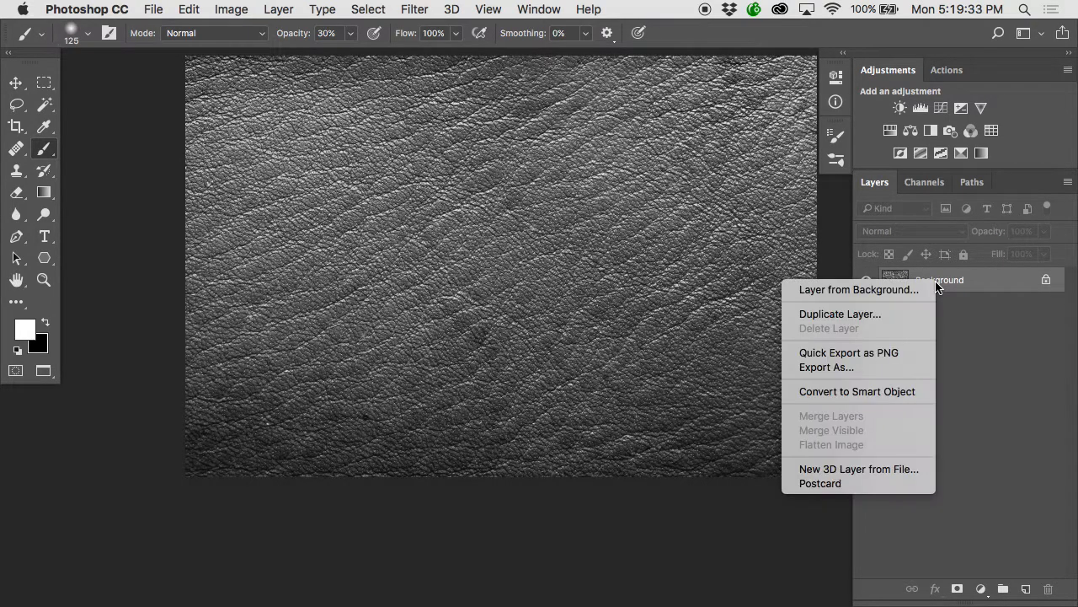
left_click(886, 310)
left_click(727, 216)
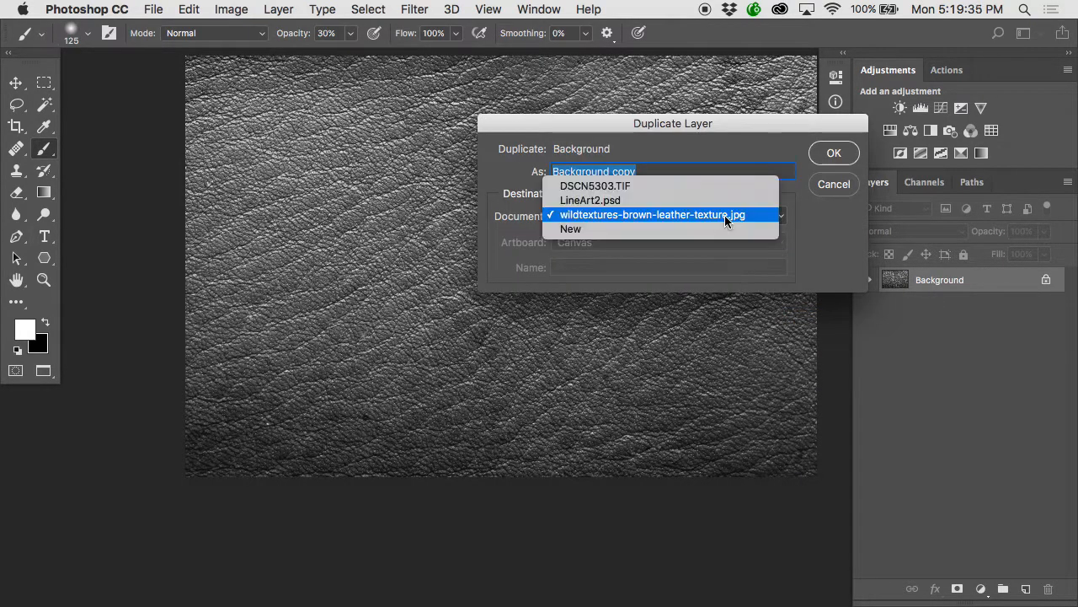
left_click(681, 199)
left_click(831, 153)
left_click(529, 6)
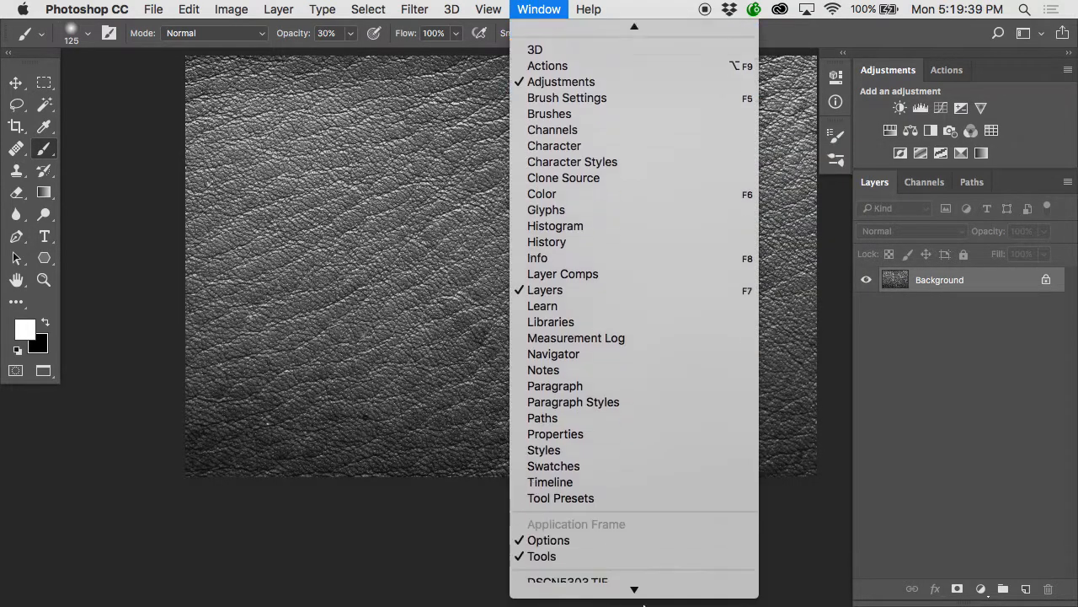
left_click(626, 573)
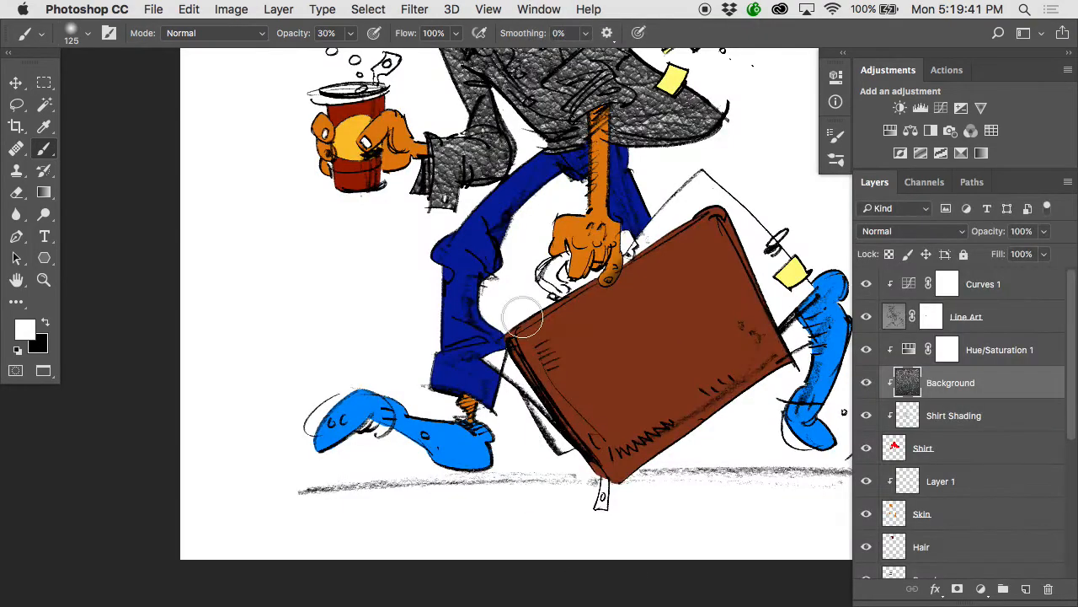
scroll(553, 270, "up", 5)
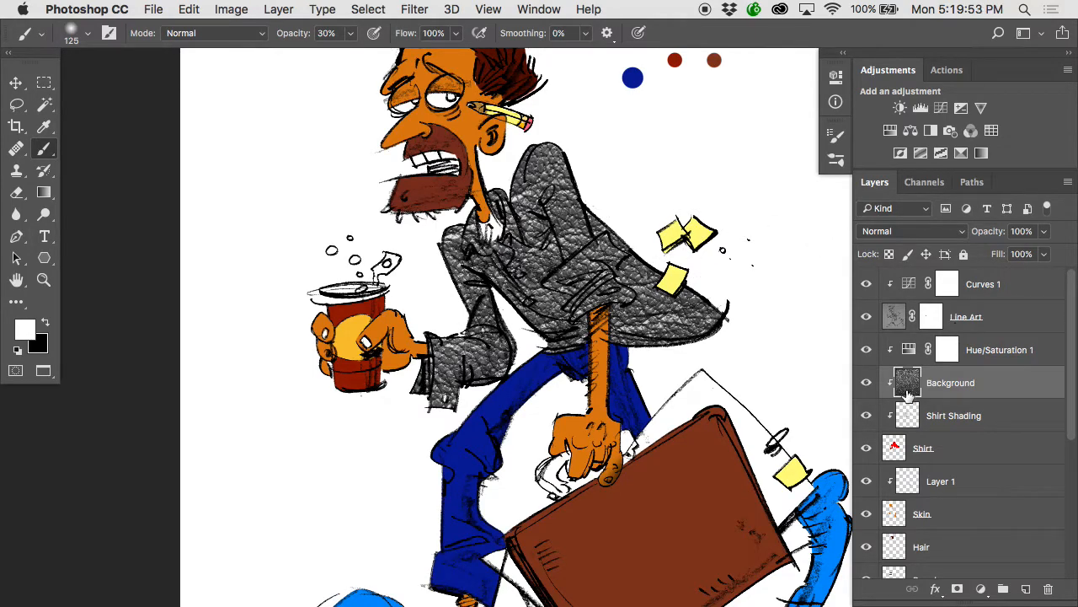
Move the leather Background layer directly above the Briefcase layer and clip it to Briefcase.
left_click_drag(909, 393, 914, 300)
scroll(918, 387, "down", 2)
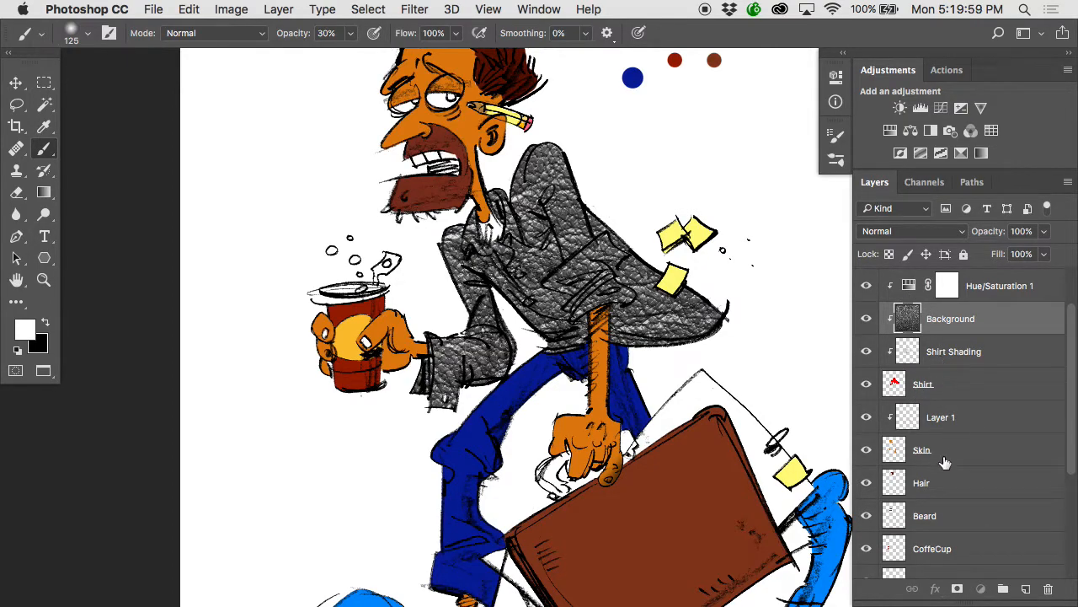
scroll(943, 459, "down", 3)
scroll(945, 466, "down", 1)
scroll(948, 430, "up", 4)
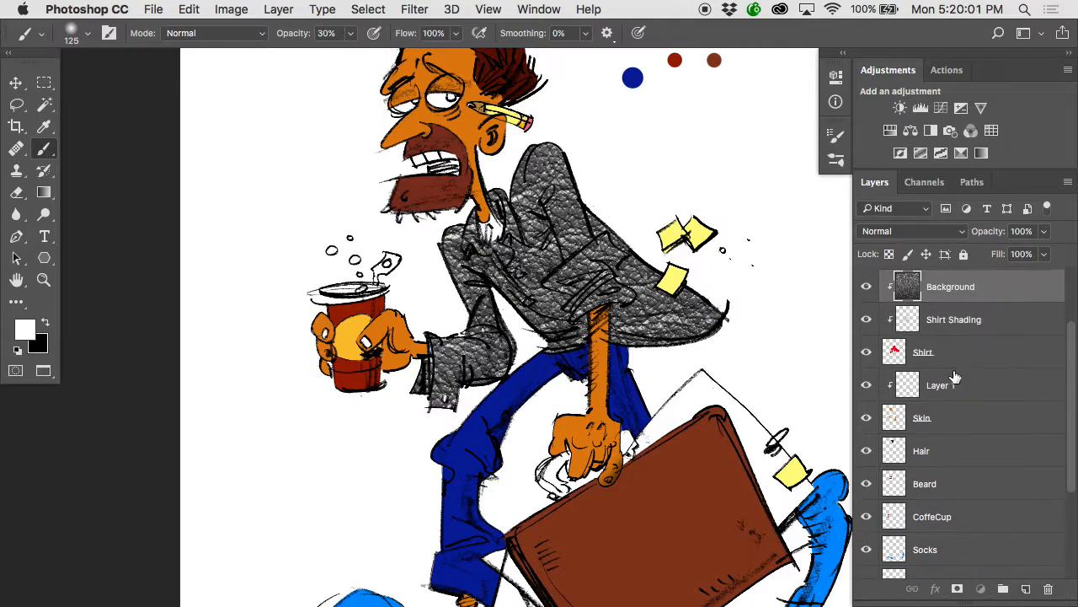
mouse_move(910, 305)
left_mouse_down()
mouse_move(945, 362)
mouse_move(969, 497)
mouse_move(967, 569)
mouse_move(971, 559)
left_mouse_up()
scroll(981, 336, "up", 2)
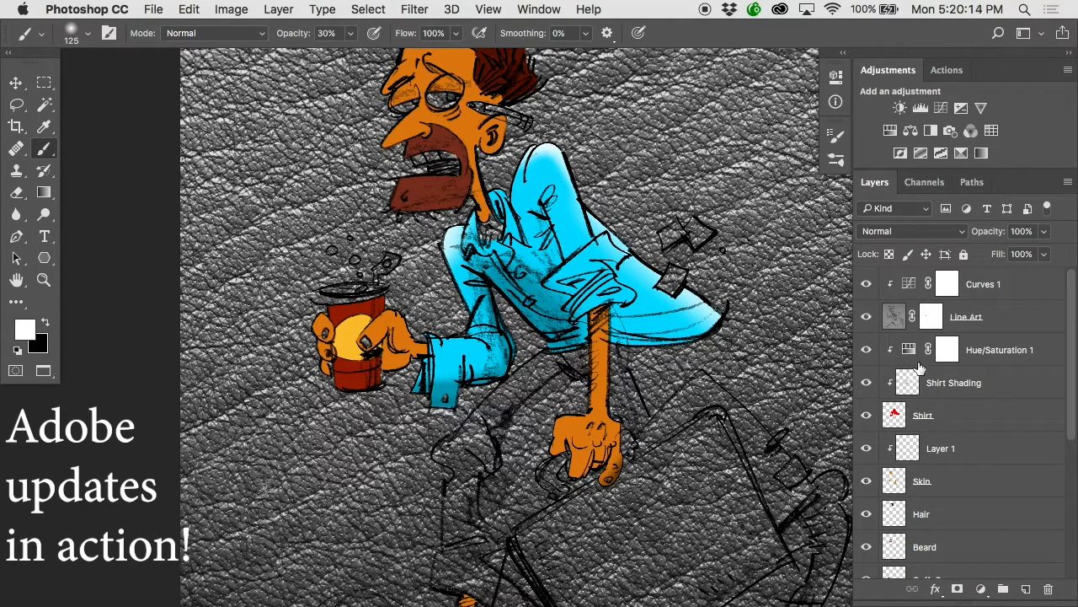
scroll(906, 371, "down", 5)
left_click_drag(908, 375, 950, 418)
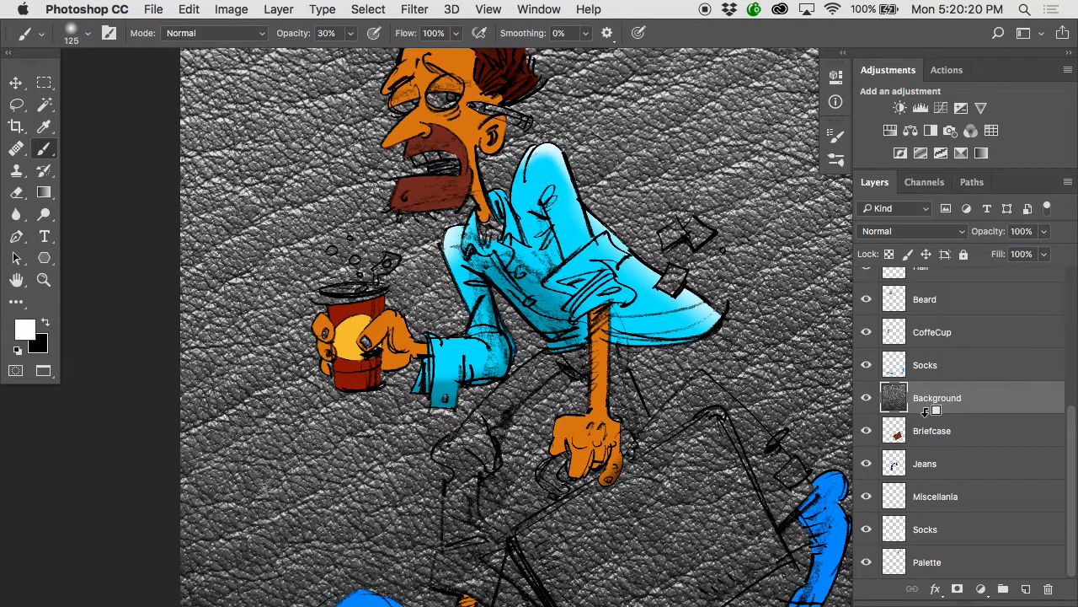
left_click(927, 411, "alt")
Turn off the Move tool's Auto-Select and reposition the leather Background layer within the briefcase.
left_click_drag(724, 469, 666, 223)
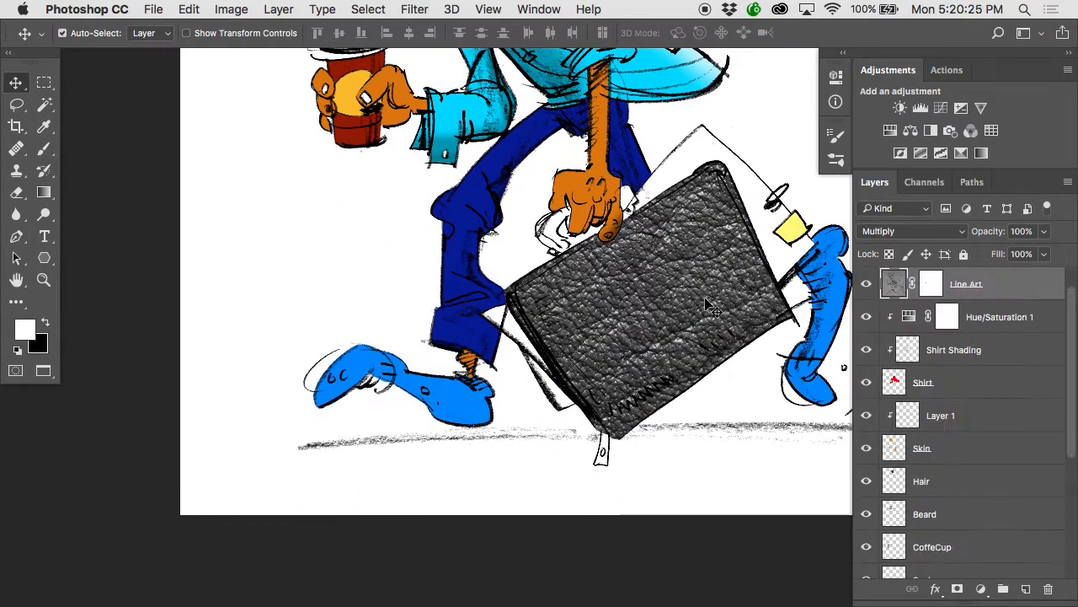
left_click(62, 33)
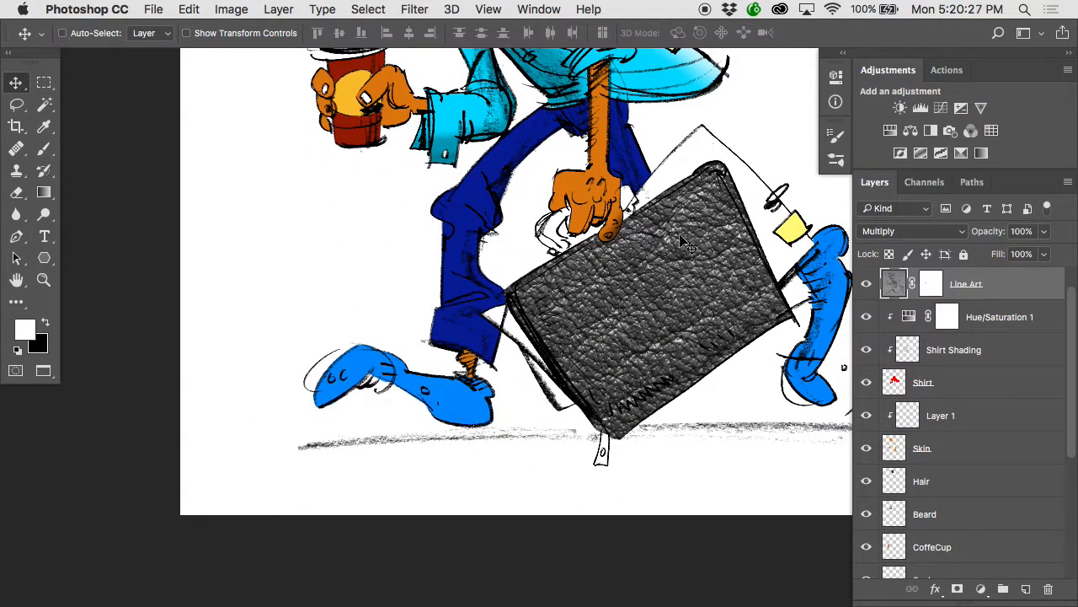
scroll(926, 362, "down", 5)
left_click(951, 397)
mouse_move(726, 347)
left_mouse_down()
mouse_move(638, 357)
mouse_move(698, 284)
mouse_move(728, 329)
left_mouse_up()
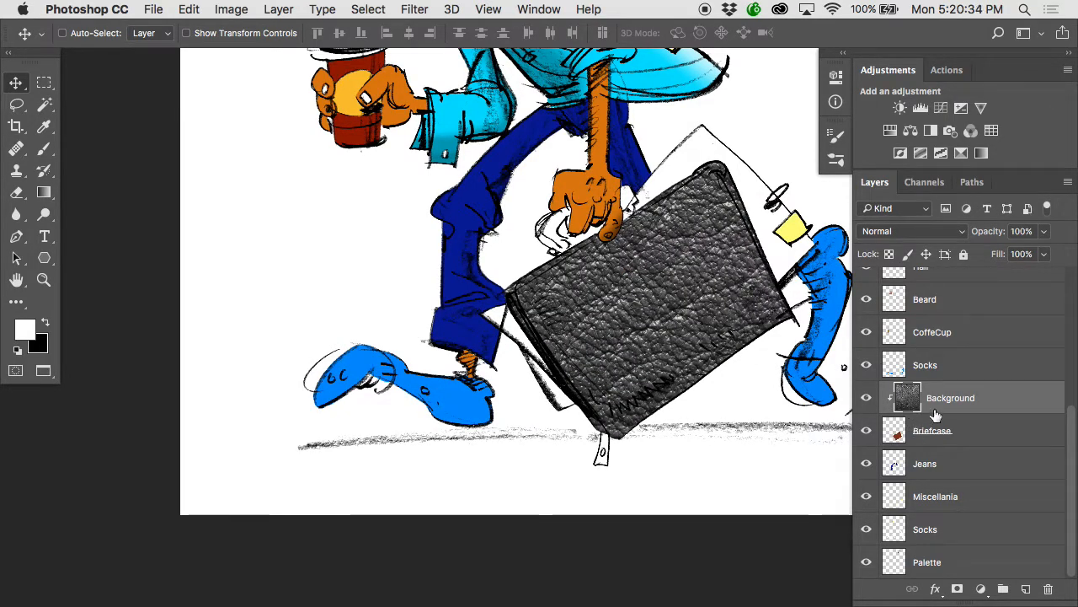
left_click_drag(698, 339, 674, 362)
Set the leather Background layer's blend mode to Soft Light and shift the texture slightly across the briefcase.
left_click(921, 234)
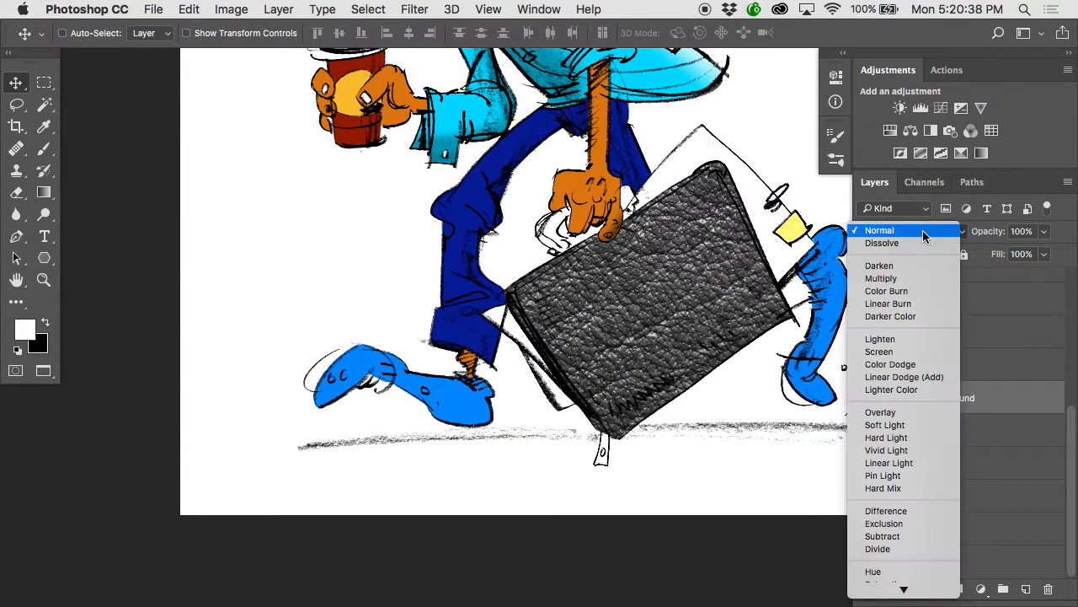
left_click(914, 423)
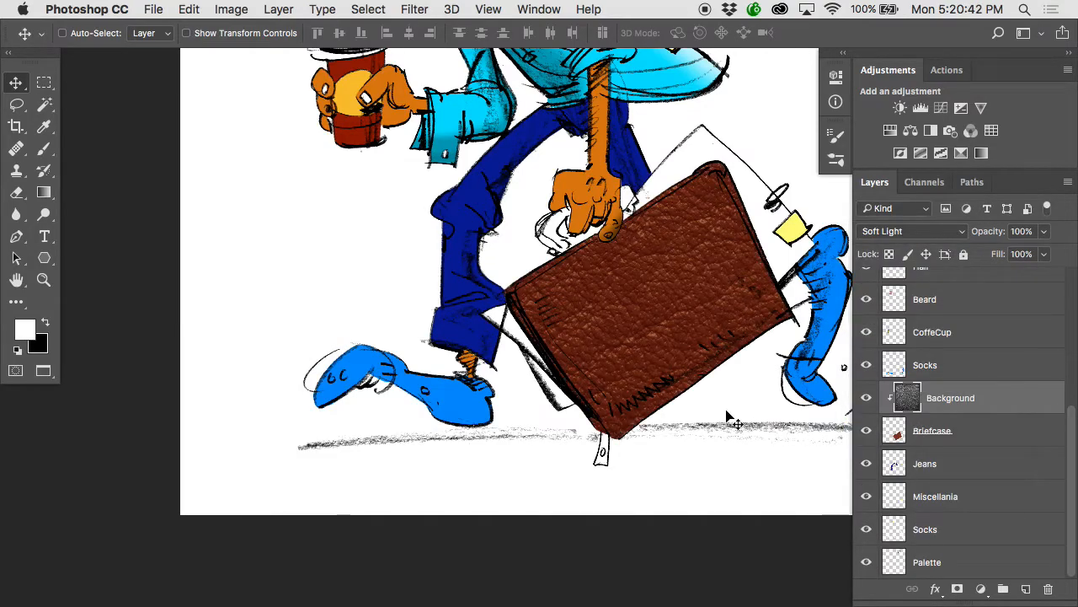
mouse_move(679, 313)
left_mouse_down()
mouse_move(649, 308)
mouse_move(553, 346)
mouse_move(696, 315)
left_mouse_up()
Scale the leather texture to about 26%, rotate it about -32° and place it over the briefcase.
key("super+minus")
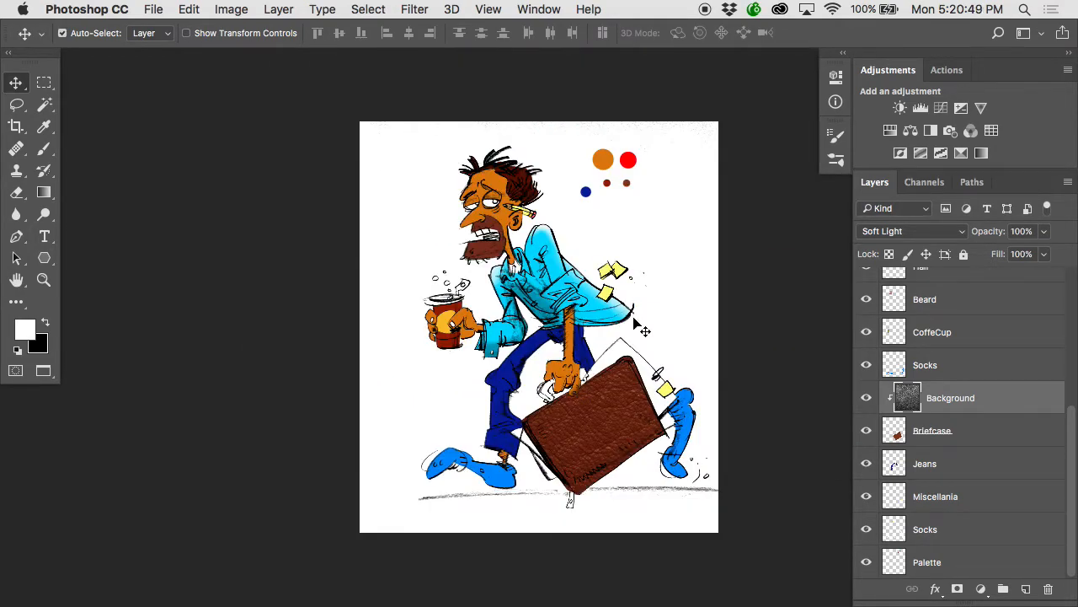
key("super+t")
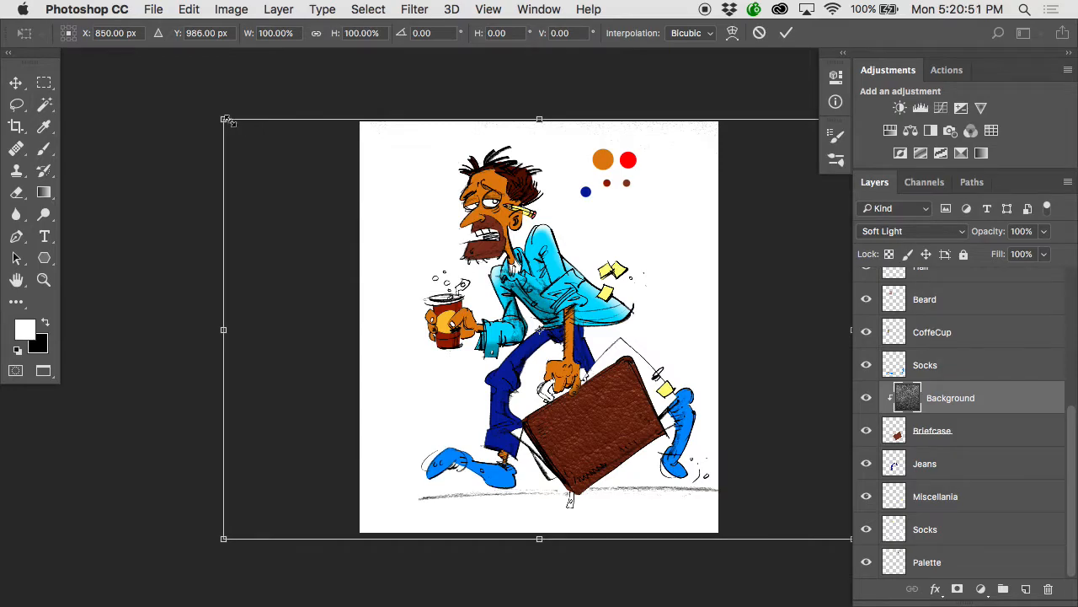
left_click_drag(225, 121, 457, 361)
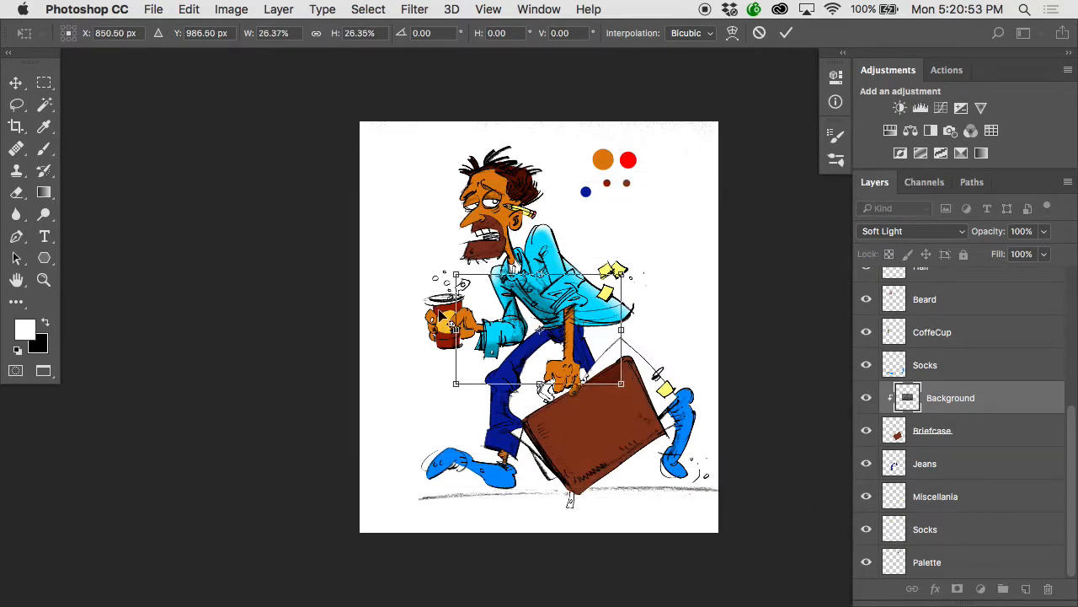
left_click_drag(513, 437, 572, 447)
left_click_drag(485, 386, 488, 450)
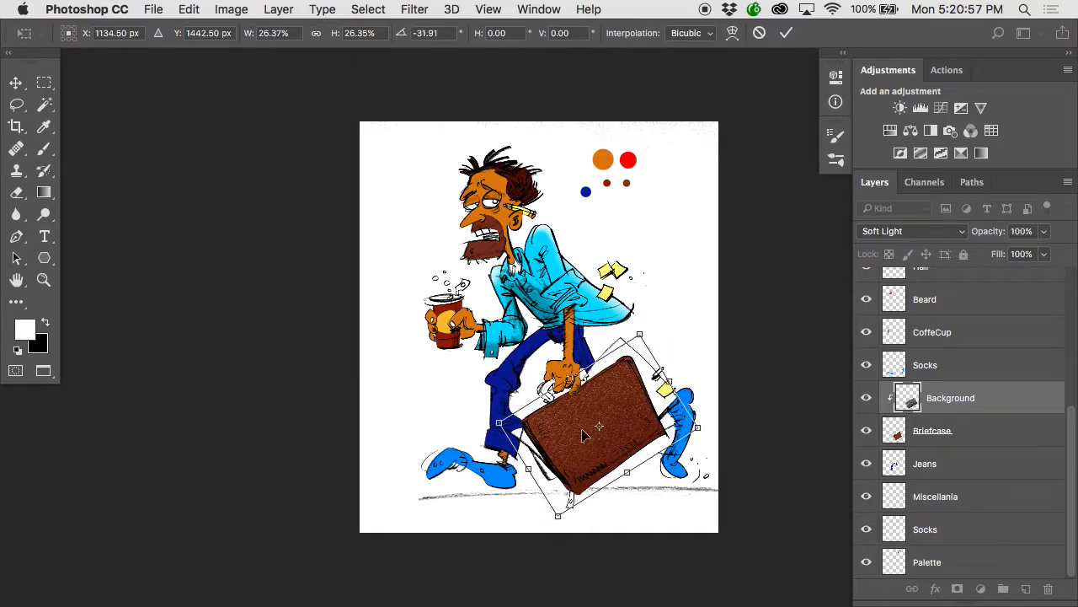
scroll(584, 434, "up", 5)
key("Return")
Toggle the leather layer's visibility to compare the briefcase with and without the texture.
scroll(588, 436, "down", 3)
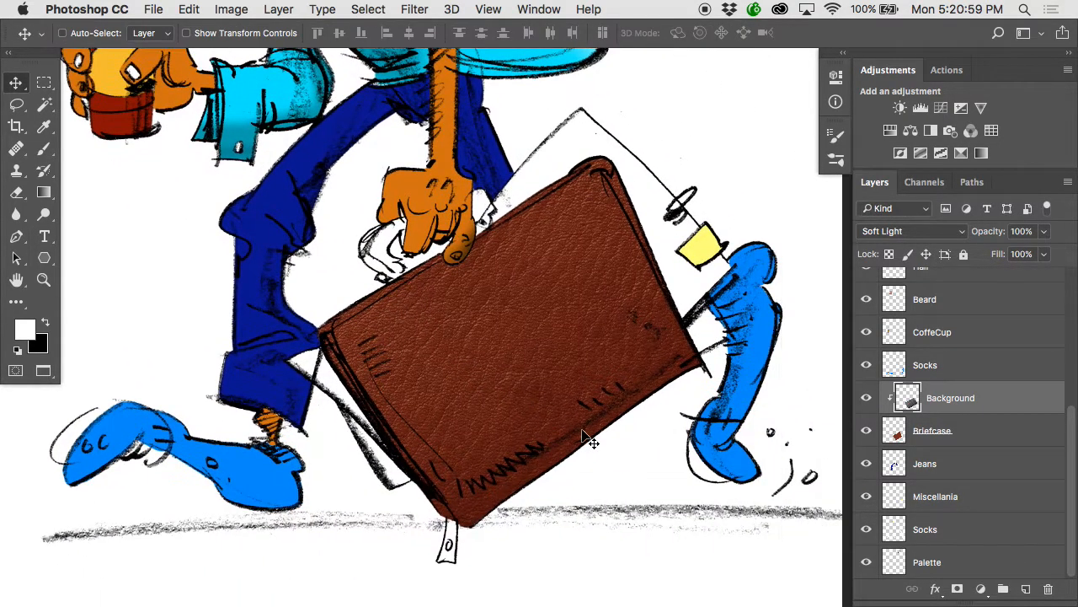
left_click(867, 403)
left_click(867, 404)
left_click(229, 9)
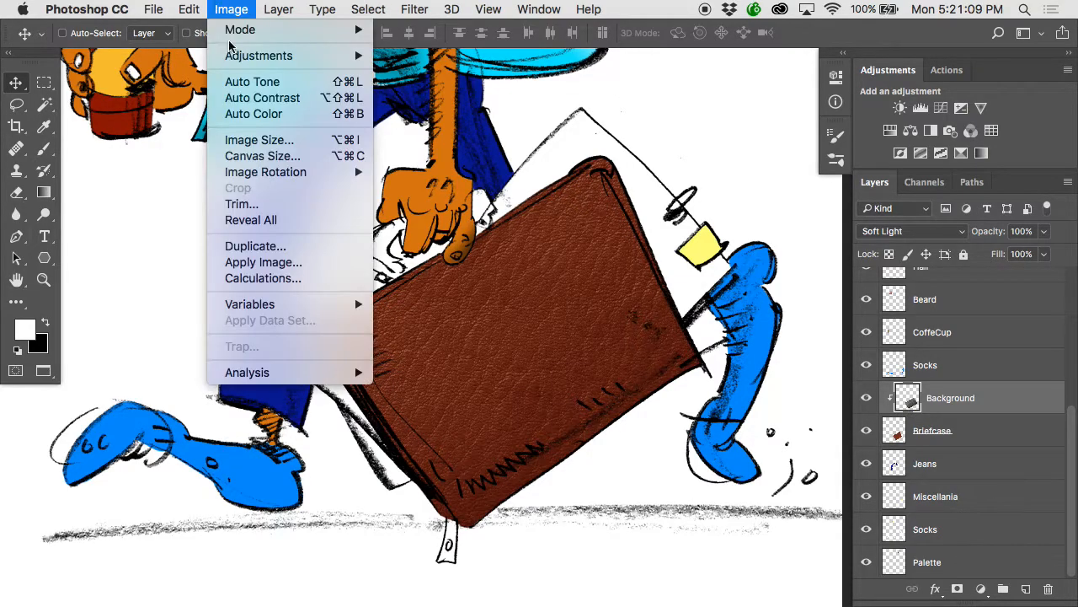
mouse_move(303, 57)
left_click(463, 72)
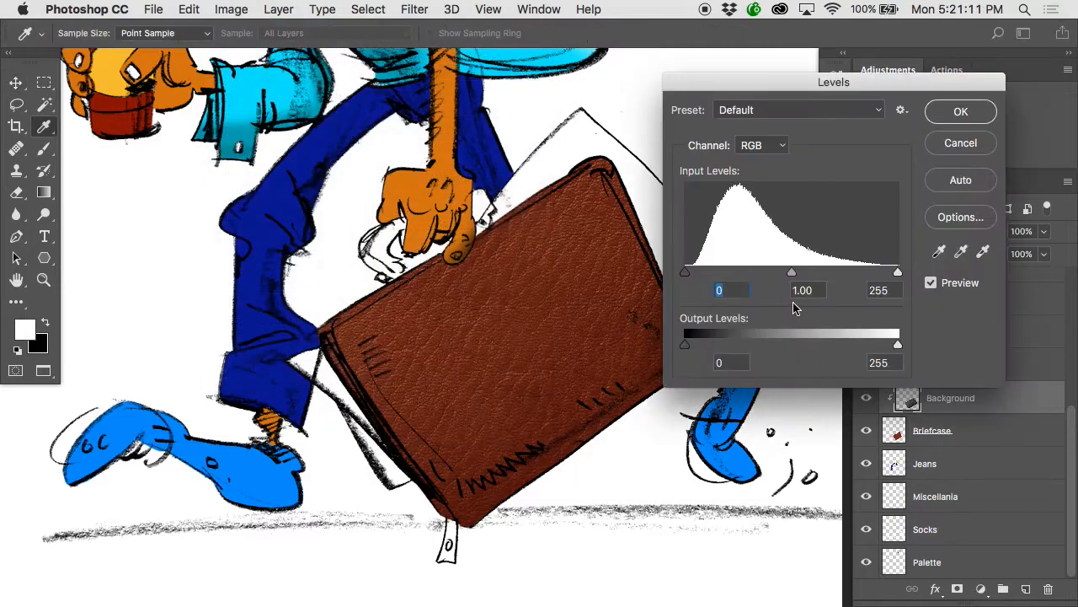
mouse_move(788, 275)
left_mouse_down()
mouse_move(765, 273)
mouse_move(832, 276)
mouse_move(773, 272)
left_mouse_up()
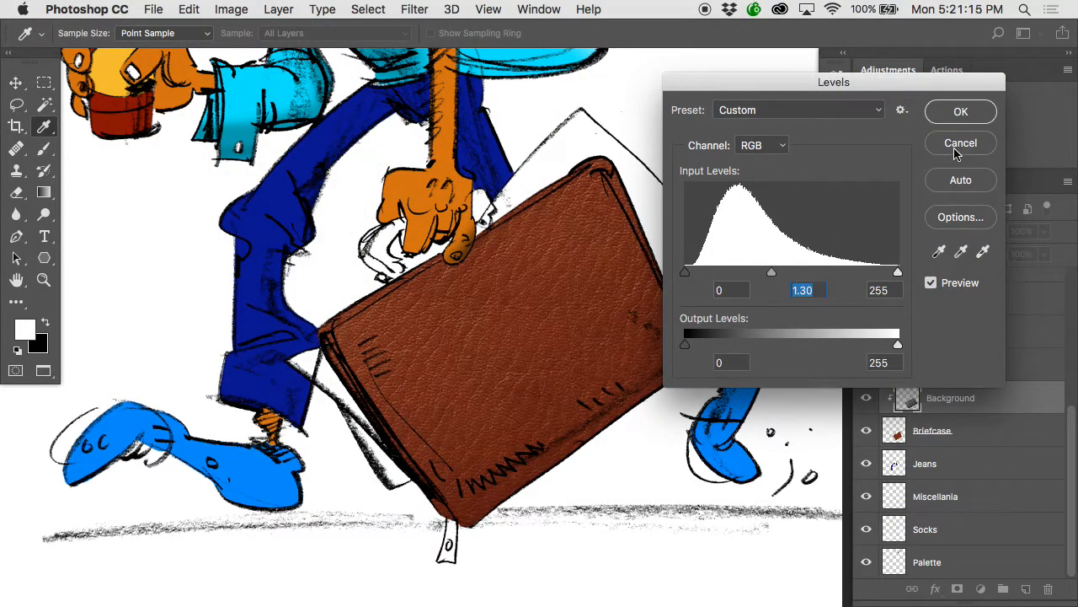
left_click(952, 151)
Add a Levels adjustment layer above the leather Background layer, lighten its midtones and clip it to the layer below.
left_click(981, 588)
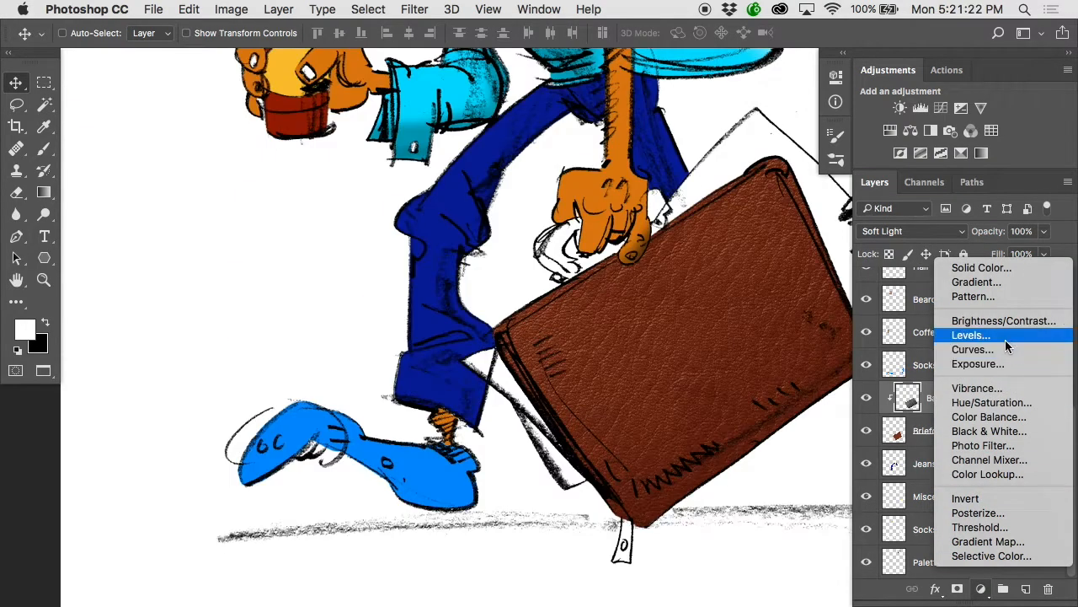
left_click(1003, 336)
mouse_move(704, 245)
left_mouse_down()
mouse_move(727, 244)
mouse_move(685, 244)
left_mouse_up()
left_click(926, 409)
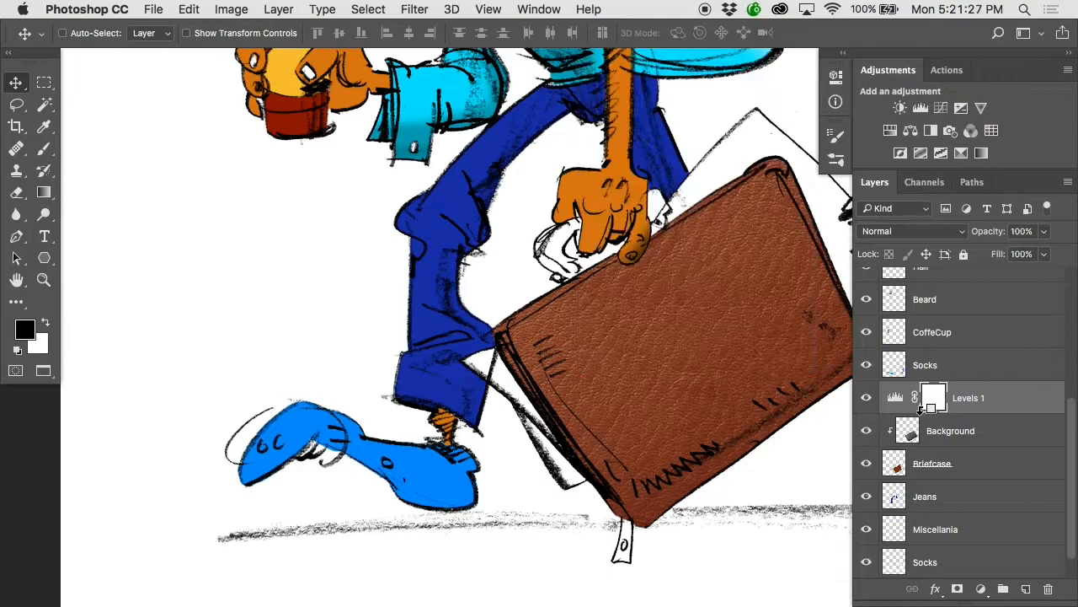
Clip the Levels adjustment layer to the leather texture layer above the briefcase.
left_click(862, 411, "alt")
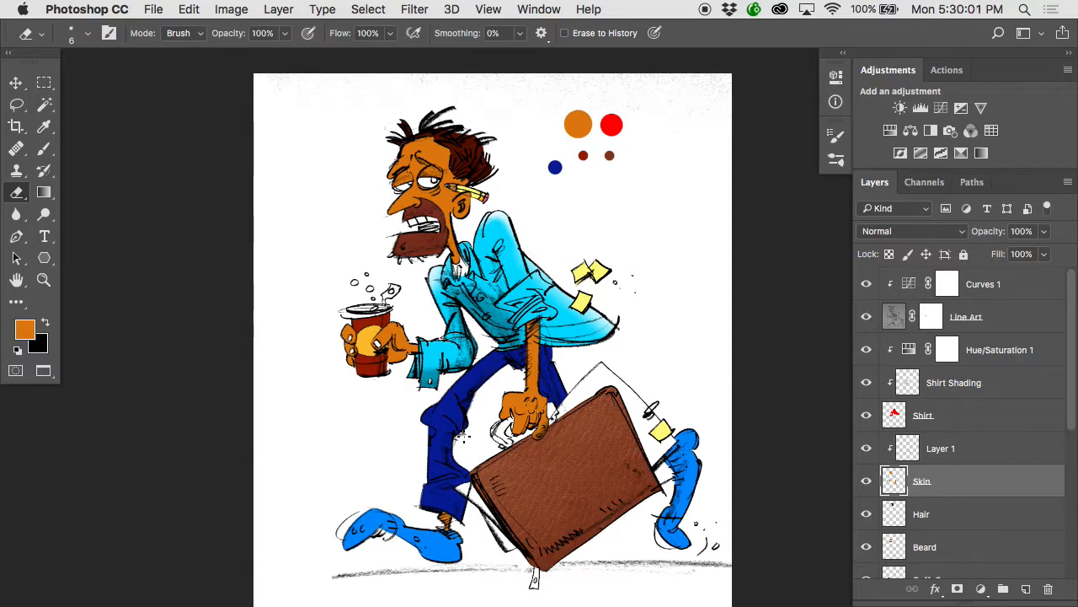
left_click(494, 358, "alt")
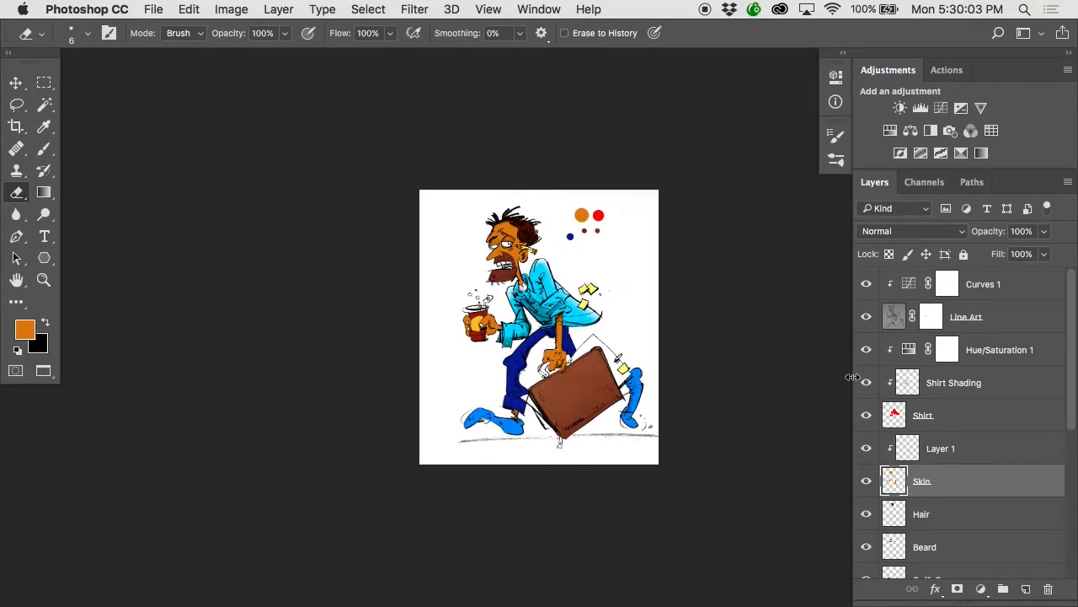
Add a new layer directly above the Palette layer and activate the Gradient tool for the background.
scroll(925, 412, "down", 5)
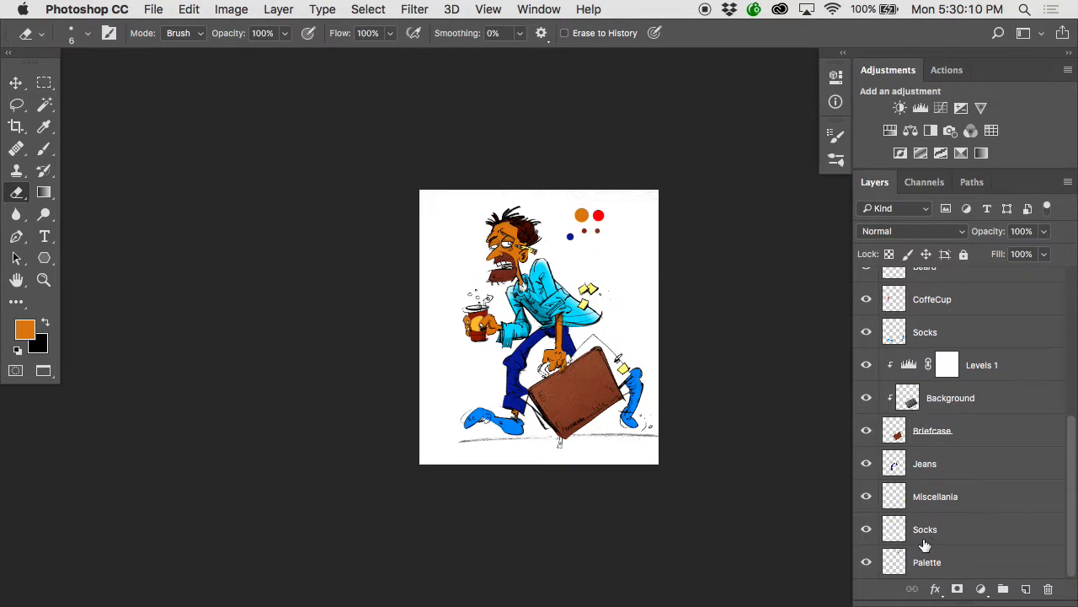
left_click(941, 561)
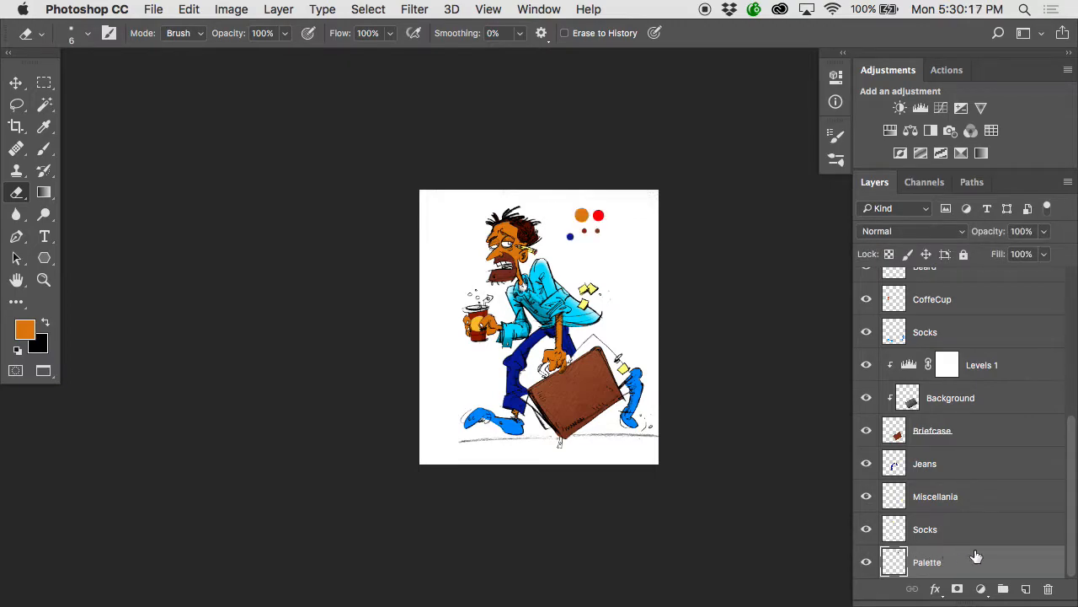
left_click(1025, 589)
key("super+equal")
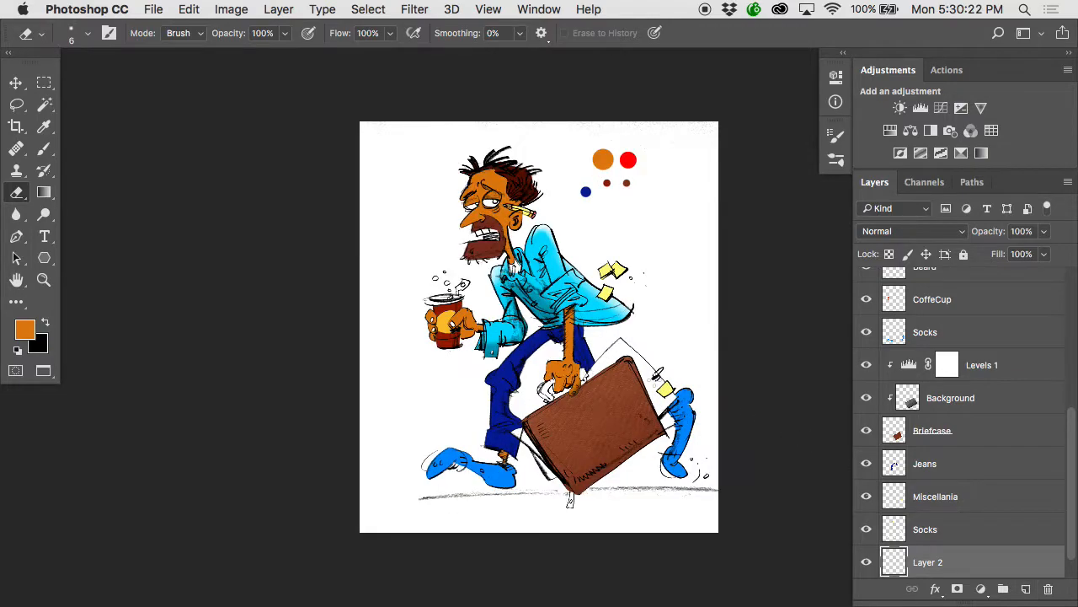
key("g")
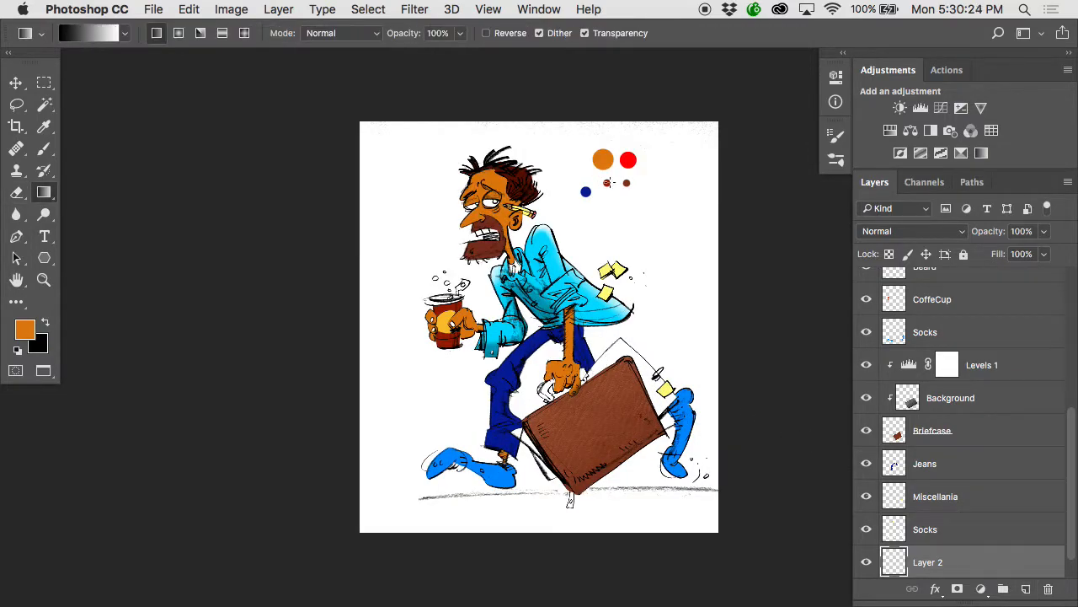
Try black-to-white linear gradients of different lengths and angles on the new background layer.
left_click_drag(444, 556, 456, 263)
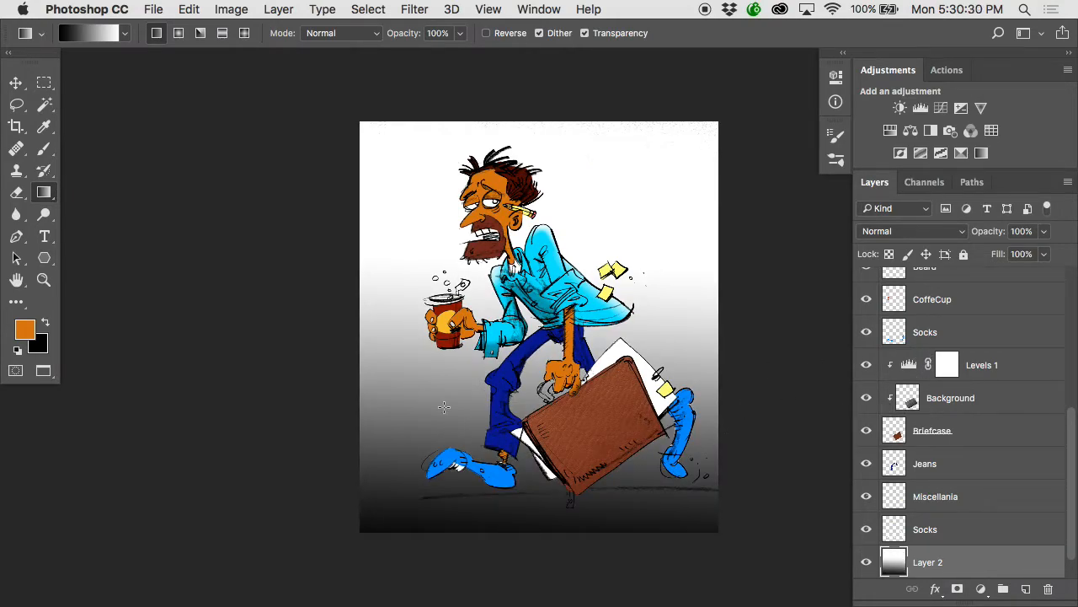
left_click_drag(332, 550, 590, 257)
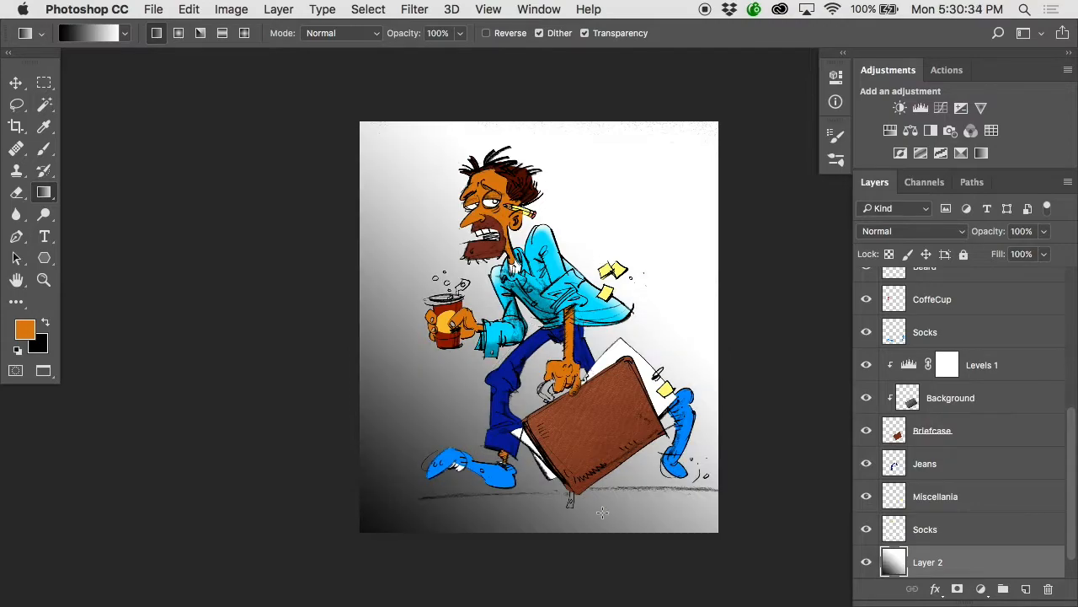
left_click_drag(647, 559, 539, 173)
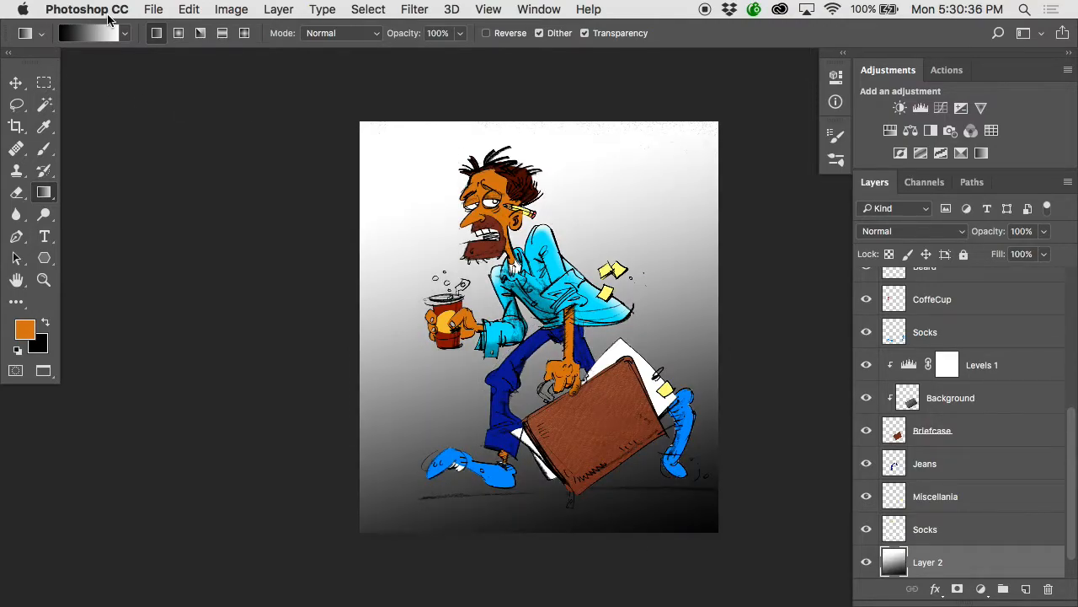
left_click(125, 31)
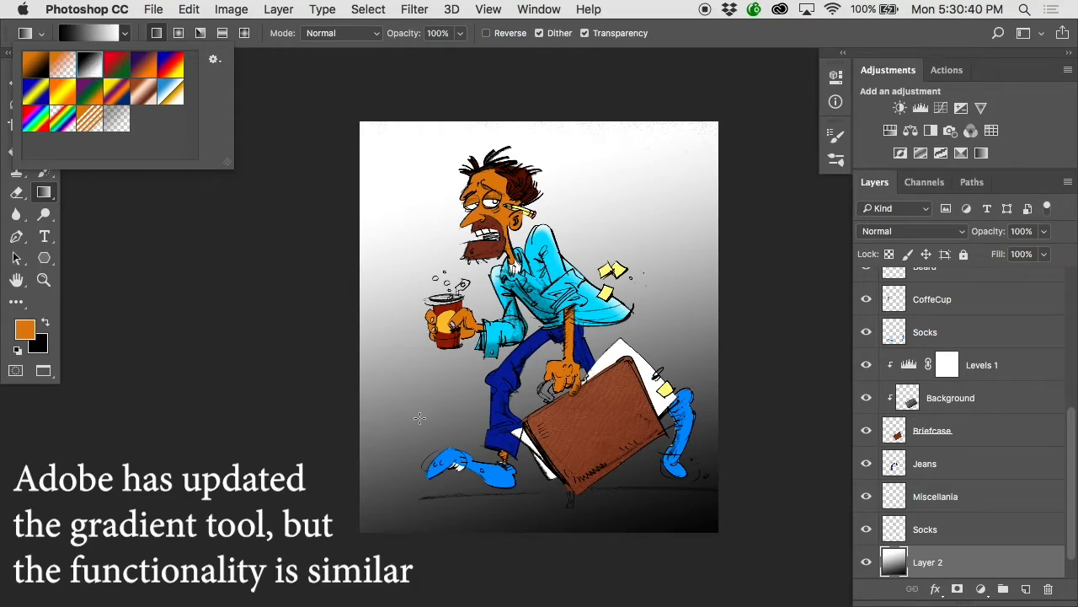
left_click_drag(411, 582, 415, 87)
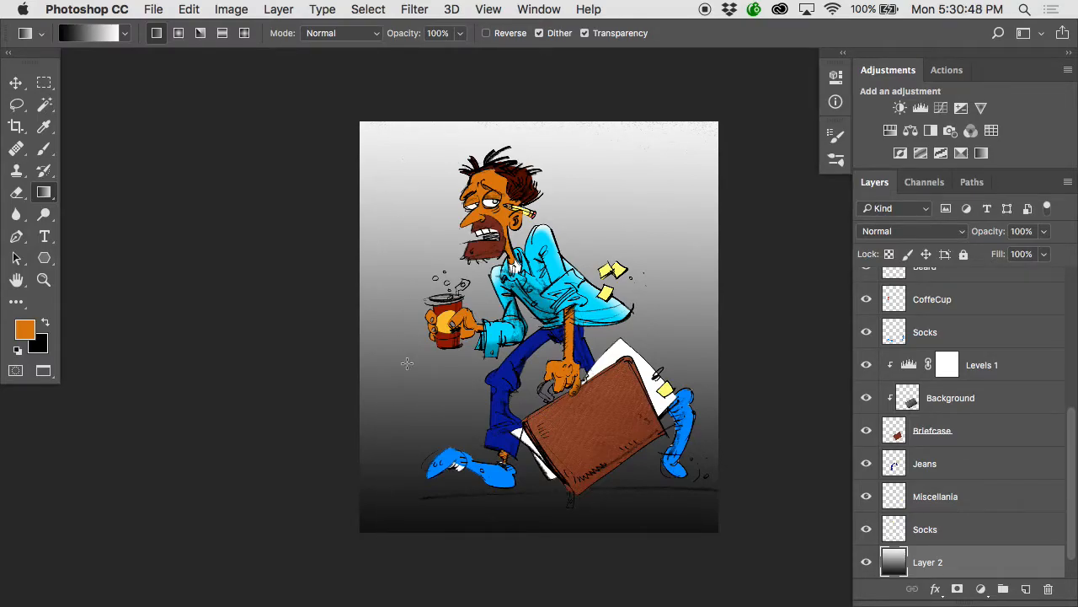
left_click_drag(402, 480, 396, 296)
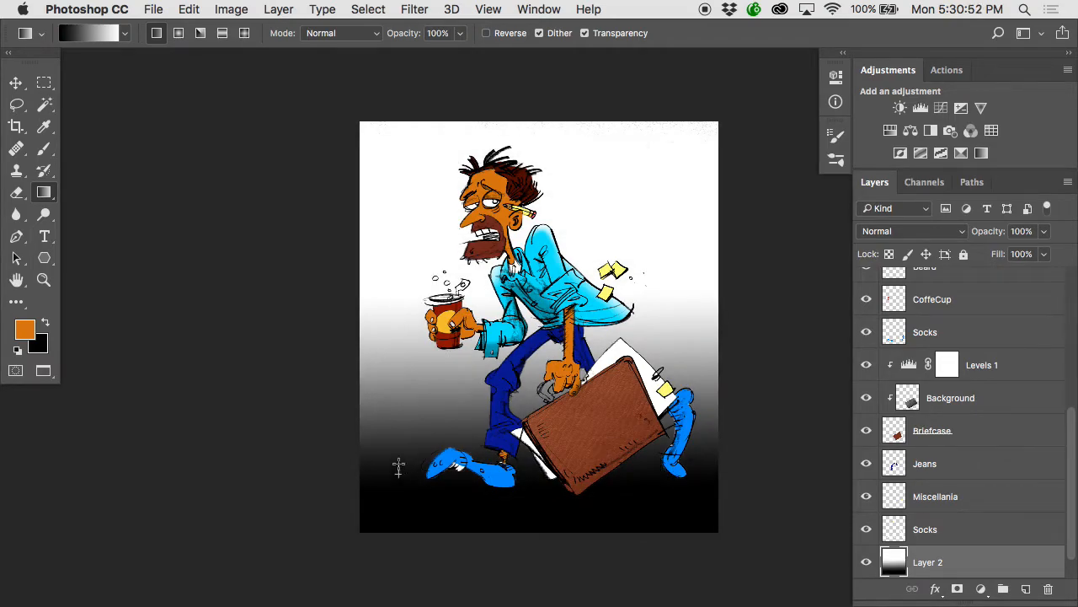
left_click_drag(395, 474, 583, 245)
left_click_drag(580, 435, 463, 310)
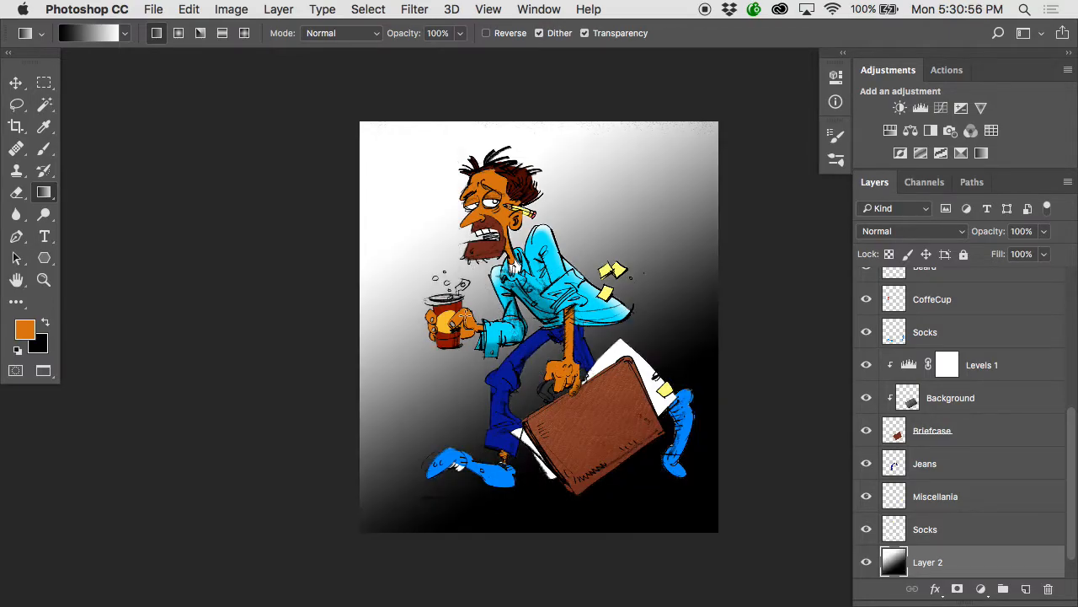
left_click_drag(490, 552, 492, 348)
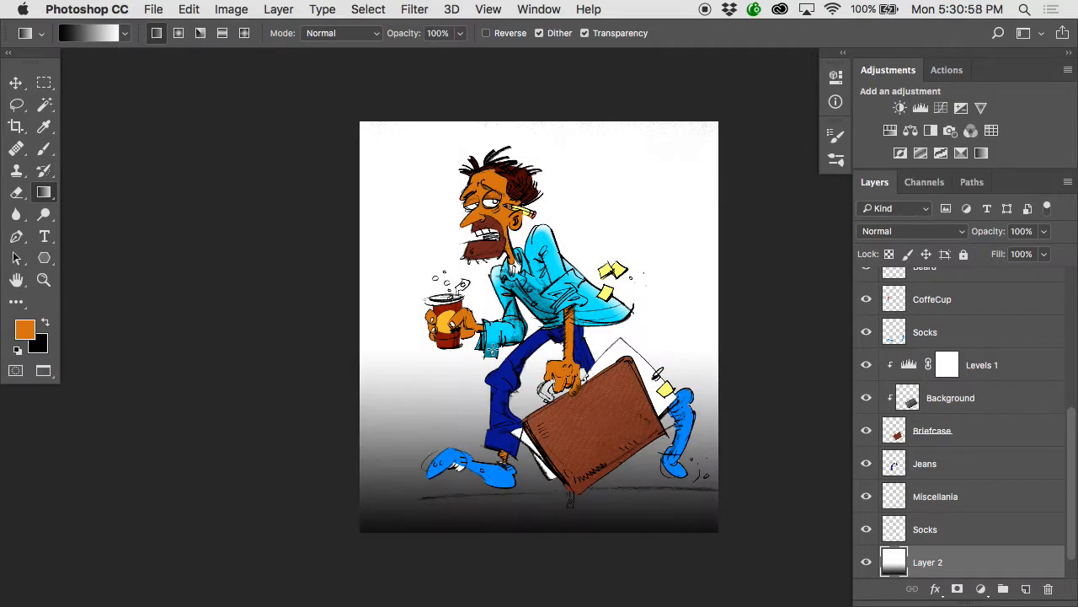
Fill the background layer with the blue-white-gold preset gradient, running vertically from blue sky down to golden ground.
left_click(126, 34)
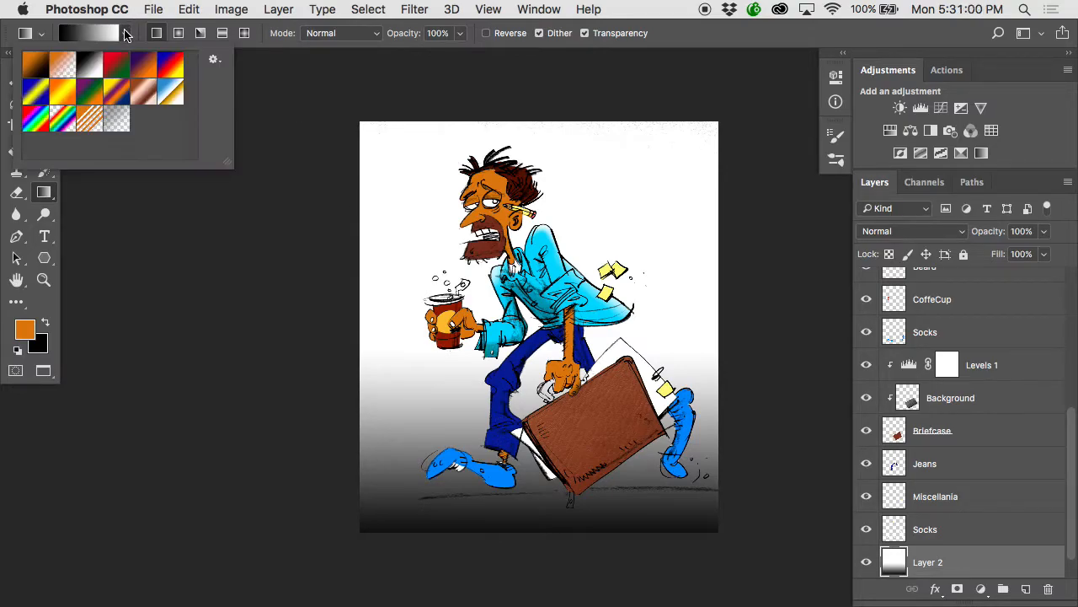
double_click(168, 90)
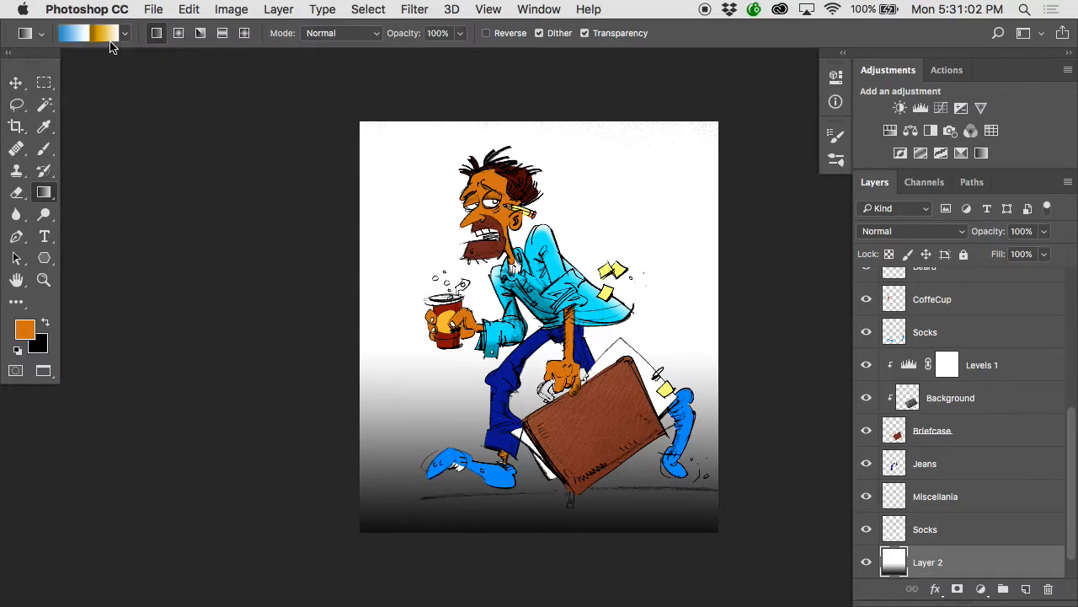
left_click_drag(453, 237, 437, 540)
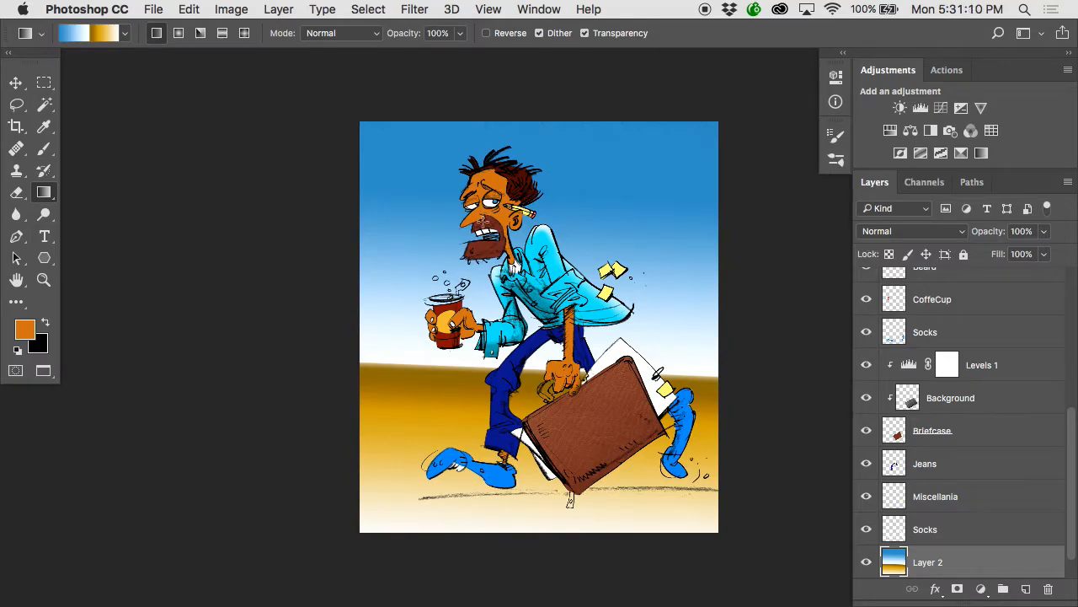
Toggle the Beard layer's visibility to check whether it holds the white of the eyes and teeth.
scroll(486, 222, "up", 6)
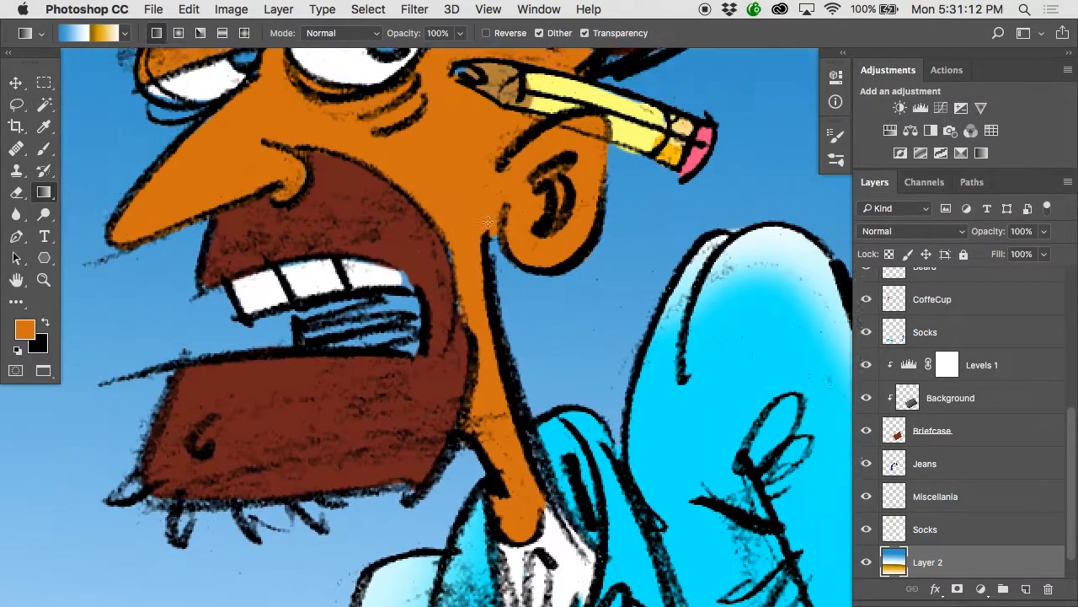
key("v")
left_click(378, 92)
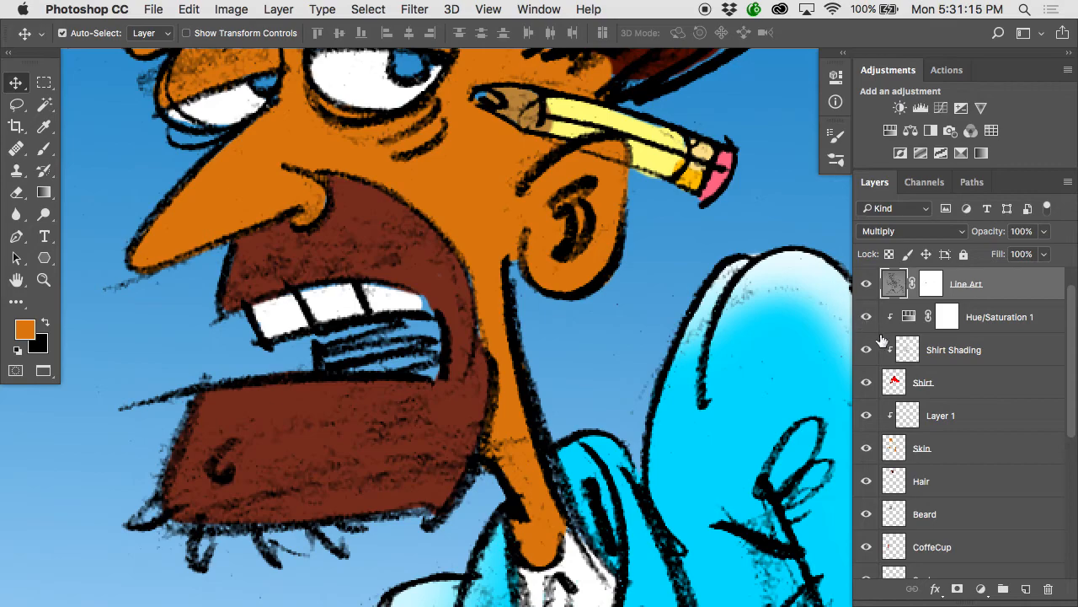
scroll(923, 480, "down", 2)
scroll(893, 484, "down", 2)
scroll(868, 506, "up", 4)
left_click(866, 507)
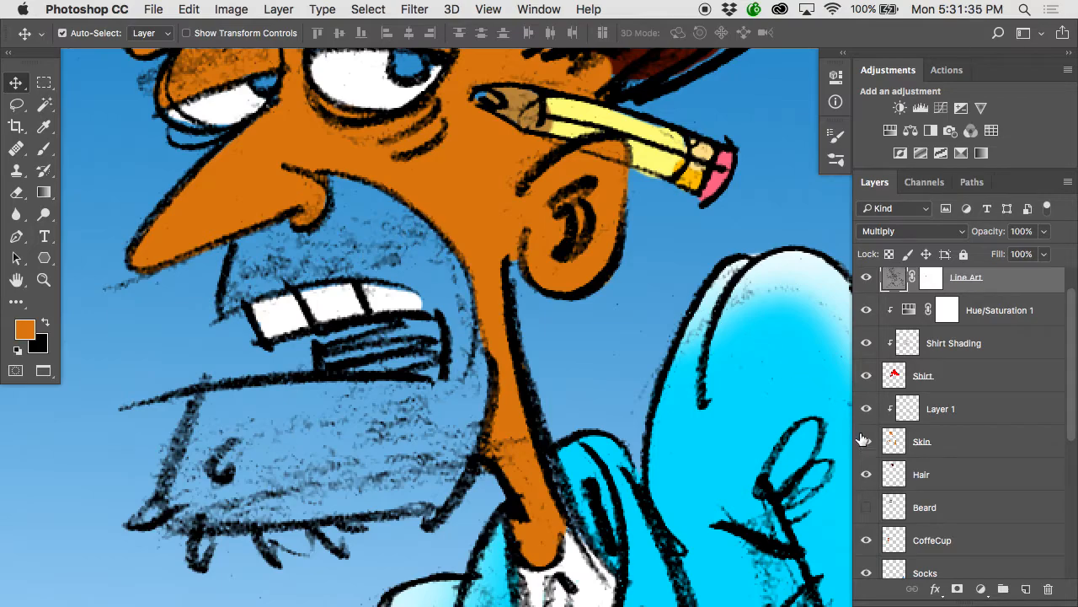
left_click(866, 507)
Toggle the gradient layer and the Socks layer just above it to locate the white eye and teeth fills.
scroll(879, 478, "down", 5)
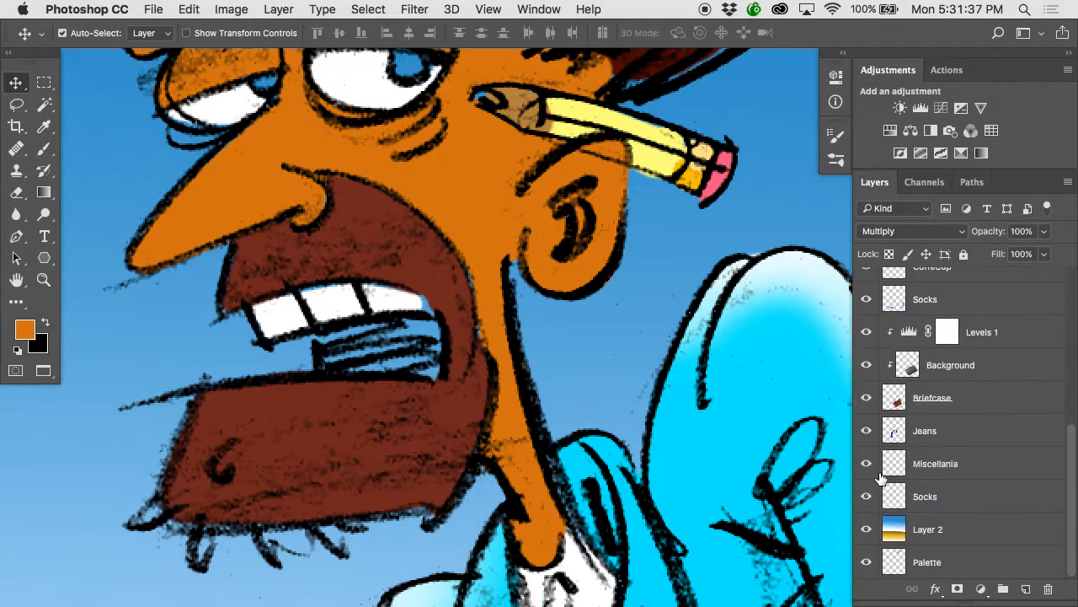
left_click(868, 529)
left_click(867, 529)
left_click(868, 499)
left_click(868, 500)
Erase the white fills of both eyes and the teeth from the Socks layer just above the gradient.
left_click(876, 500)
left_click(872, 499)
left_click(870, 498)
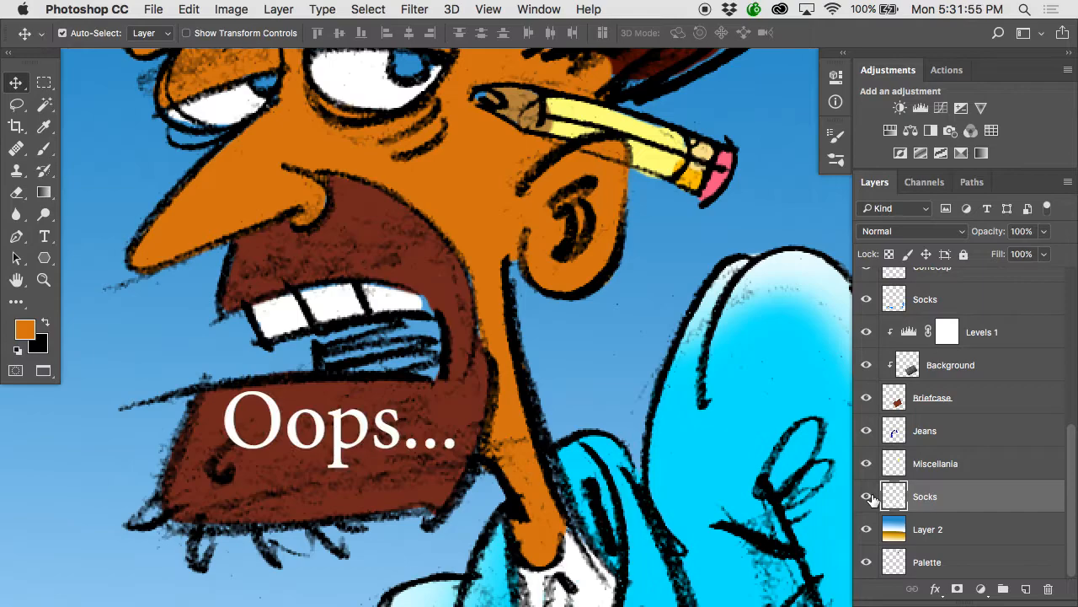
left_click(868, 498)
left_click(869, 498)
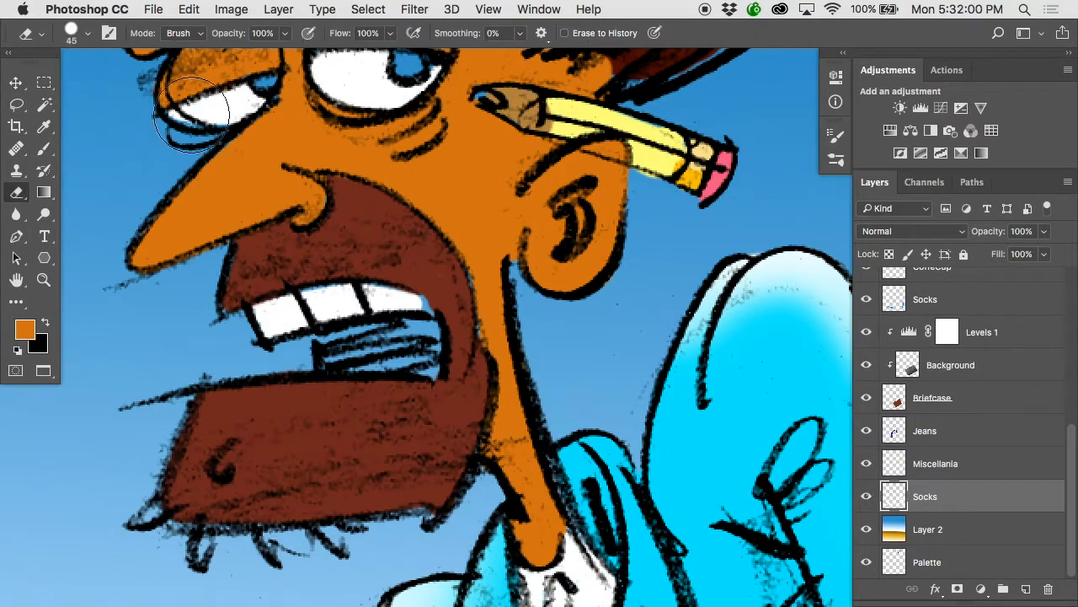
left_click_drag(186, 118, 387, 80)
mouse_move(396, 295)
left_mouse_down()
mouse_move(321, 303)
mouse_move(344, 308)
left_mouse_up()
scroll(344, 307, "up", 5)
scroll(344, 307, "left", 3)
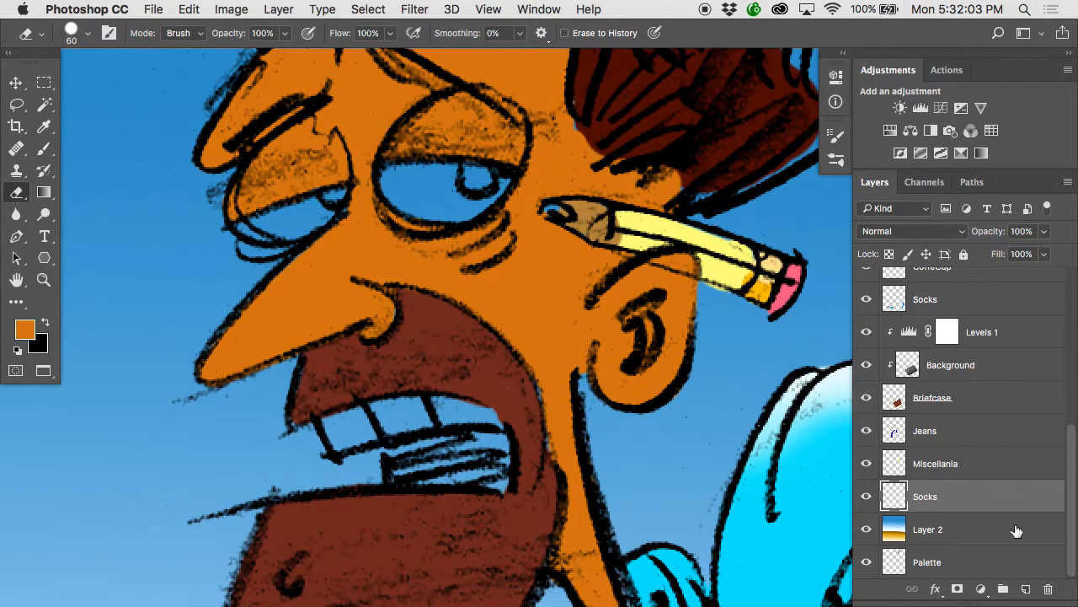
Create a new layer above that Socks layer and name it Eyes and Teeth.
left_click(1025, 588)
double_click(936, 497)
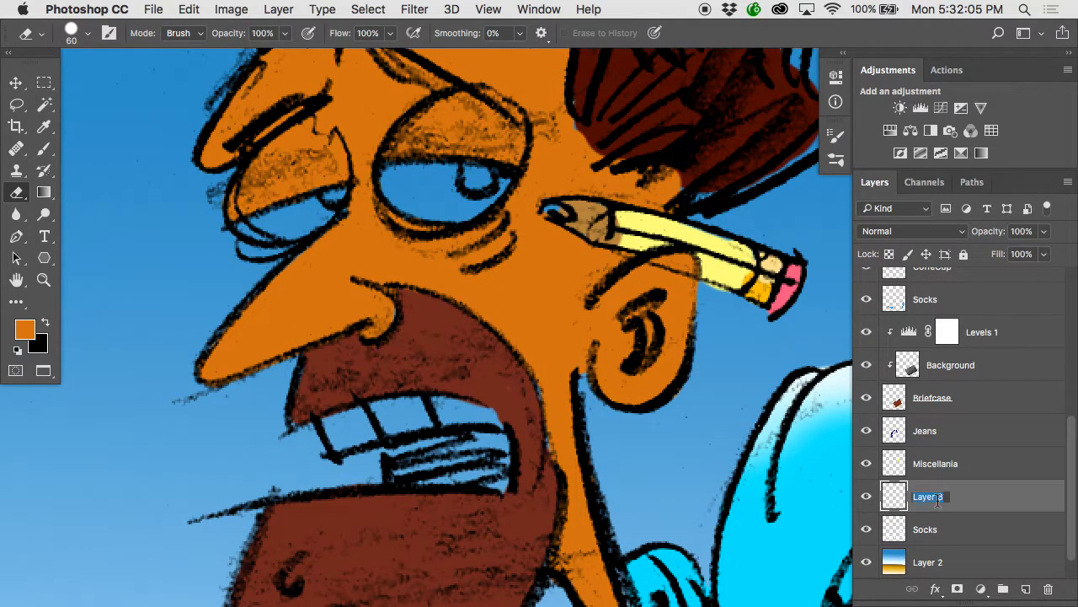
type("Eyes and Teeth")
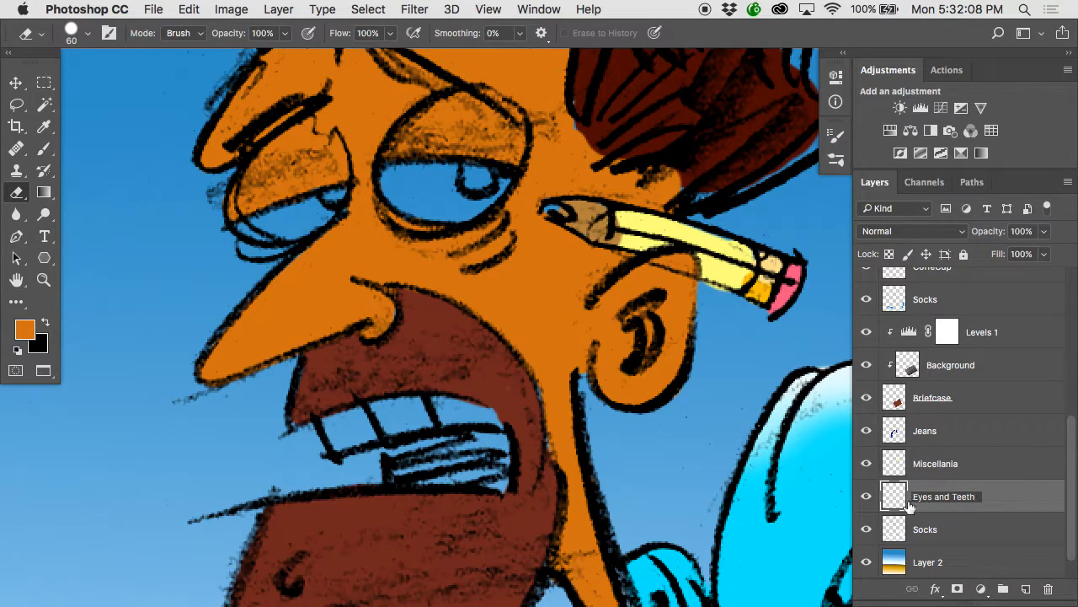
key("Return")
Paint the whites of both eyes and the teeth in white on the Eyes and Teeth layer with the Brush.
key("b")
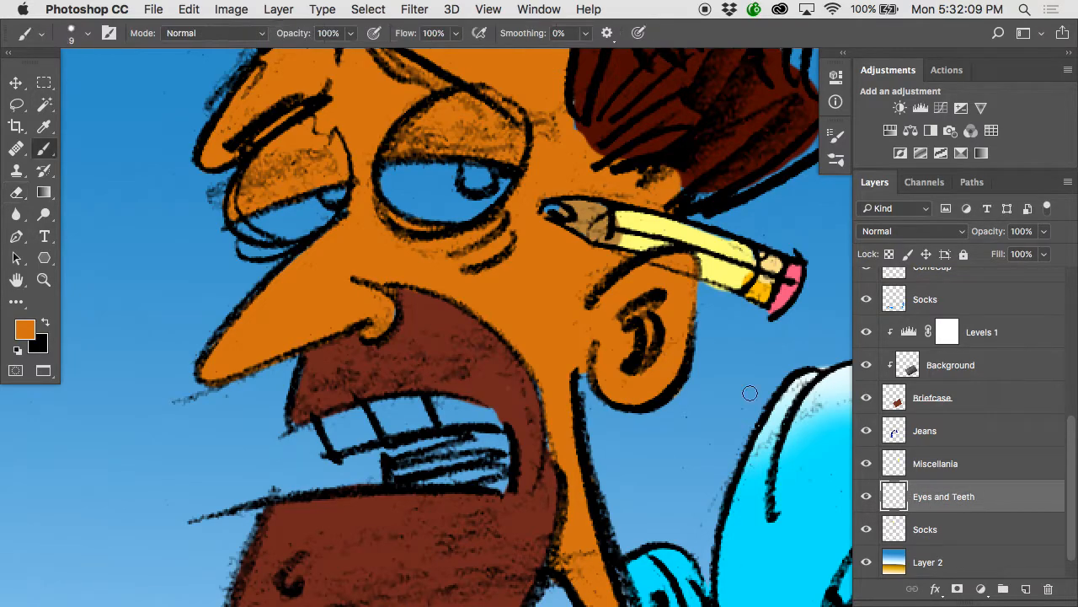
key("d")
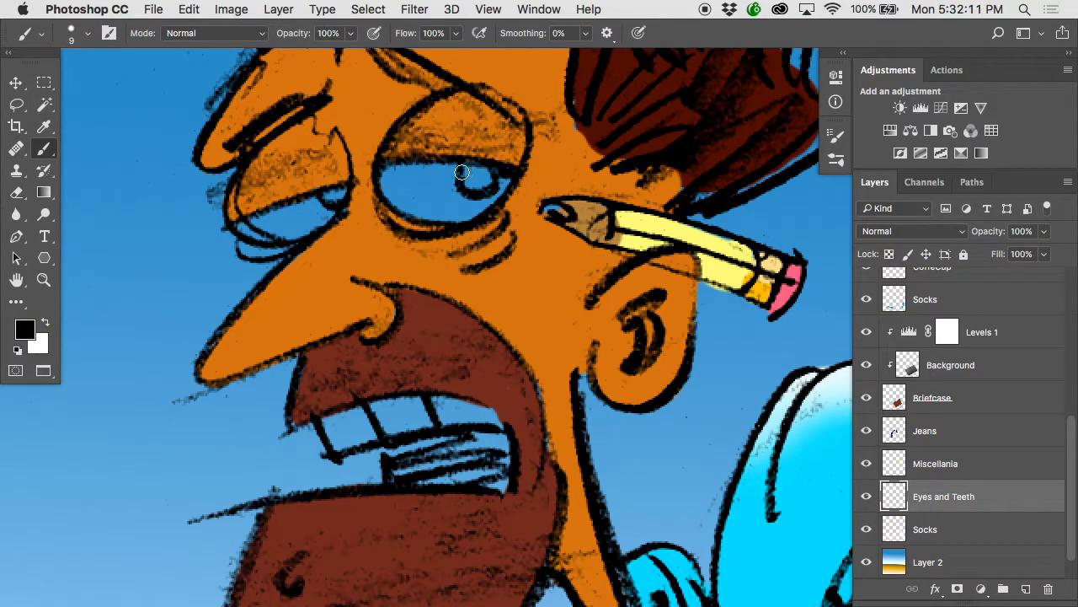
key("x")
mouse_move(453, 164)
left_mouse_down()
mouse_move(498, 193)
mouse_move(459, 217)
mouse_move(402, 203)
mouse_move(385, 173)
mouse_move(438, 164)
mouse_move(459, 212)
mouse_move(400, 174)
mouse_move(426, 207)
left_mouse_up()
mouse_move(341, 212)
left_mouse_down()
mouse_move(251, 225)
mouse_move(266, 235)
mouse_move(312, 226)
mouse_move(271, 228)
left_mouse_up()
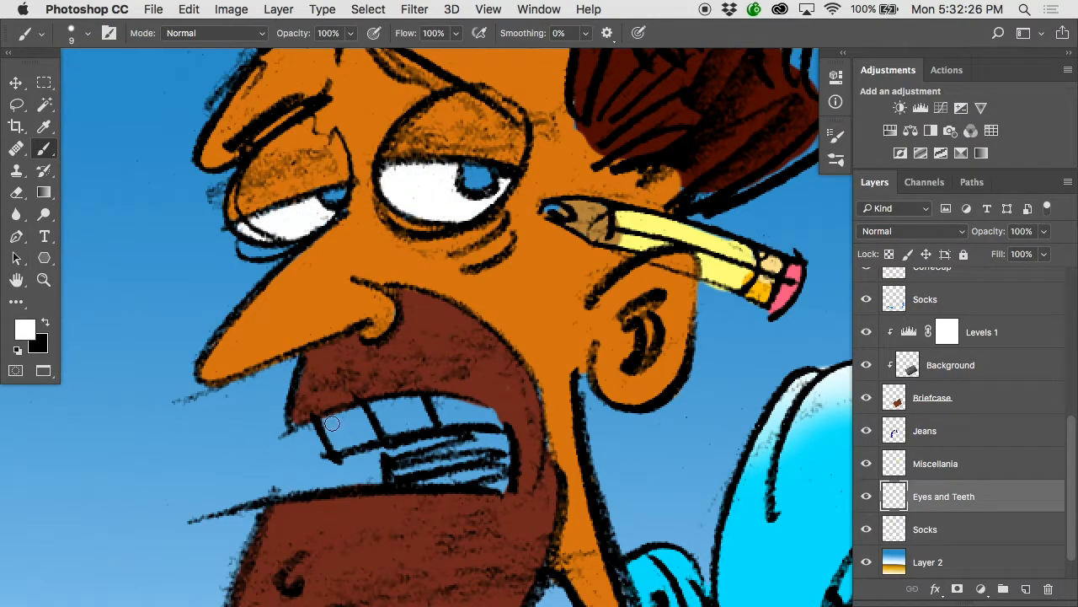
mouse_move(329, 422)
left_mouse_down()
mouse_move(445, 400)
mouse_move(497, 418)
mouse_move(362, 438)
mouse_move(332, 426)
mouse_move(361, 411)
left_mouse_up()
scroll(362, 410, "down", 6)
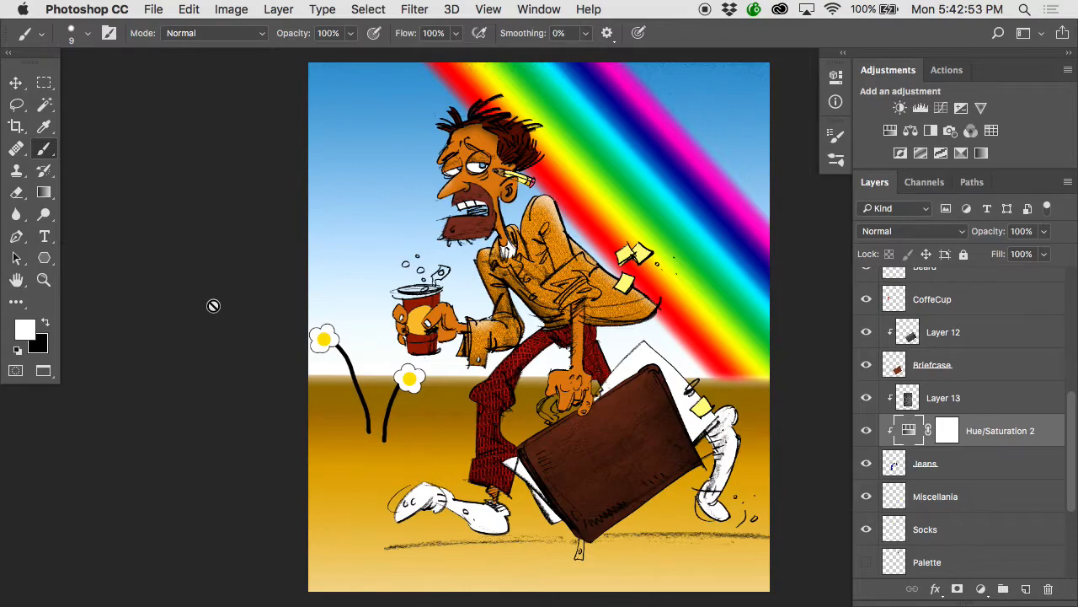
Add a new layer at the top of the stack, above the Curves 1 adjustment layer.
scroll(996, 342, "up", 5)
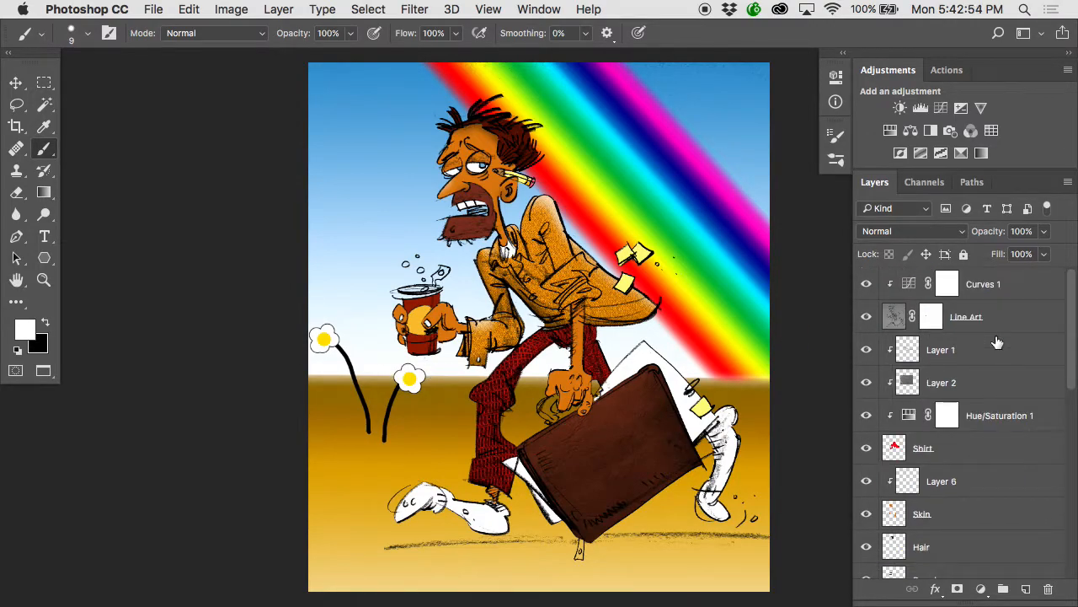
left_click(1004, 274)
left_click(1023, 588)
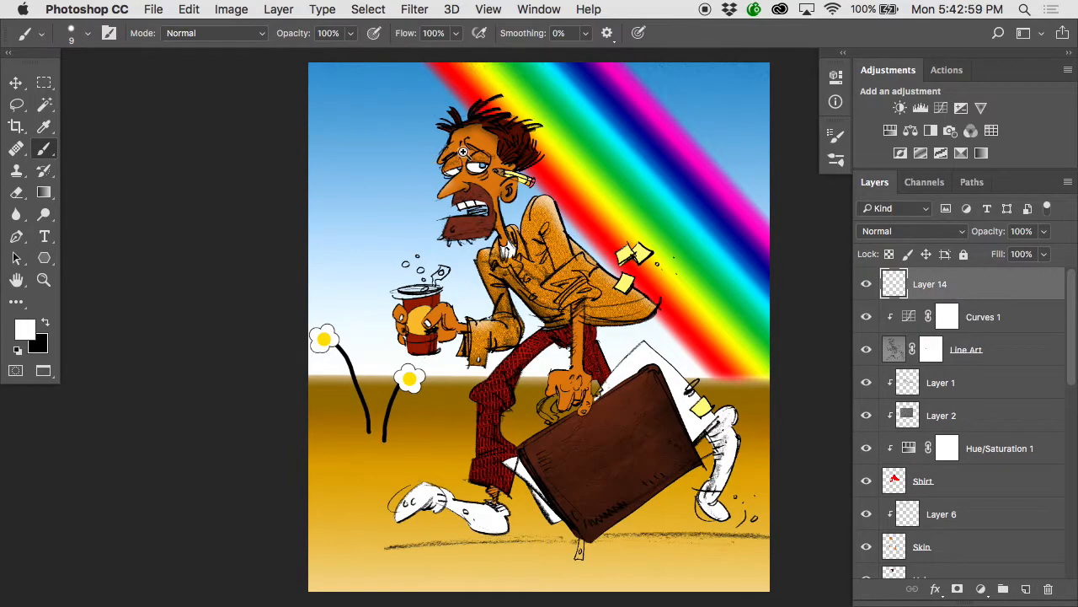
Choose bright blue as the foreground colour and paint the toe and middle of the front shoe on Layer 14 with a 30 px brush.
left_click_drag(608, 381, 615, 379)
left_click_drag(597, 384, 630, 219)
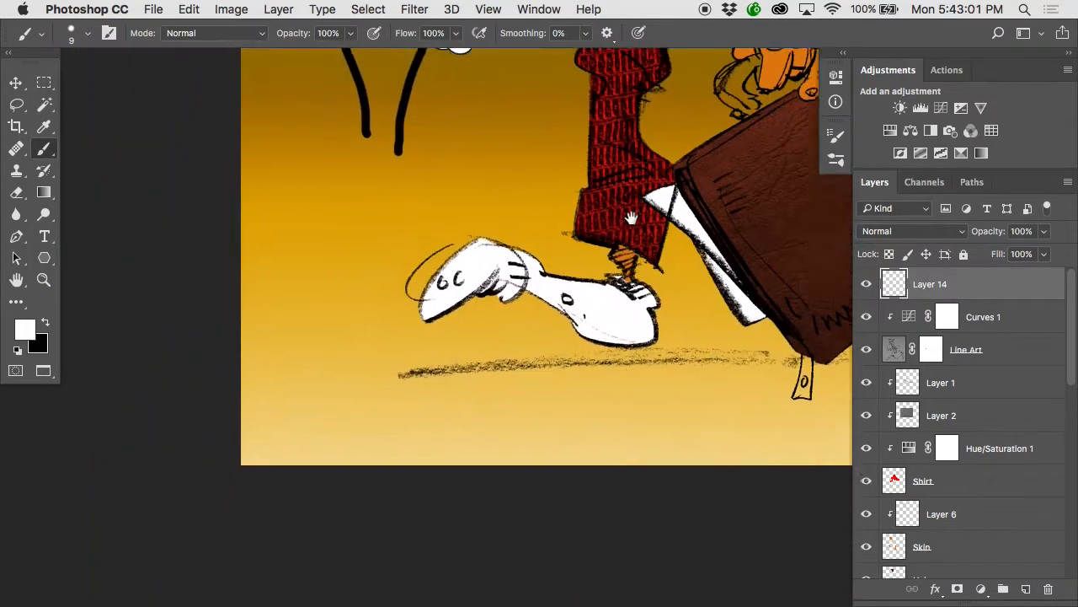
left_click(27, 331)
left_click_drag(509, 162, 547, 121)
left_click(532, 211)
left_click(693, 123)
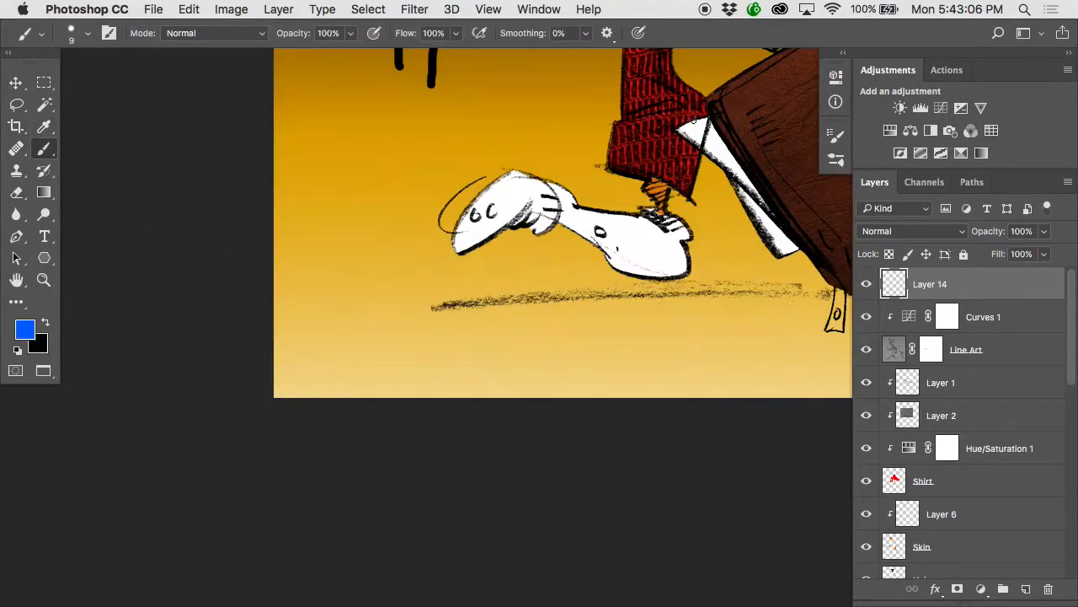
mouse_move(600, 220)
left_mouse_down()
mouse_move(559, 219)
mouse_move(607, 230)
mouse_move(529, 192)
mouse_move(472, 238)
mouse_move(485, 206)
mouse_move(518, 190)
mouse_move(576, 221)
left_mouse_up()
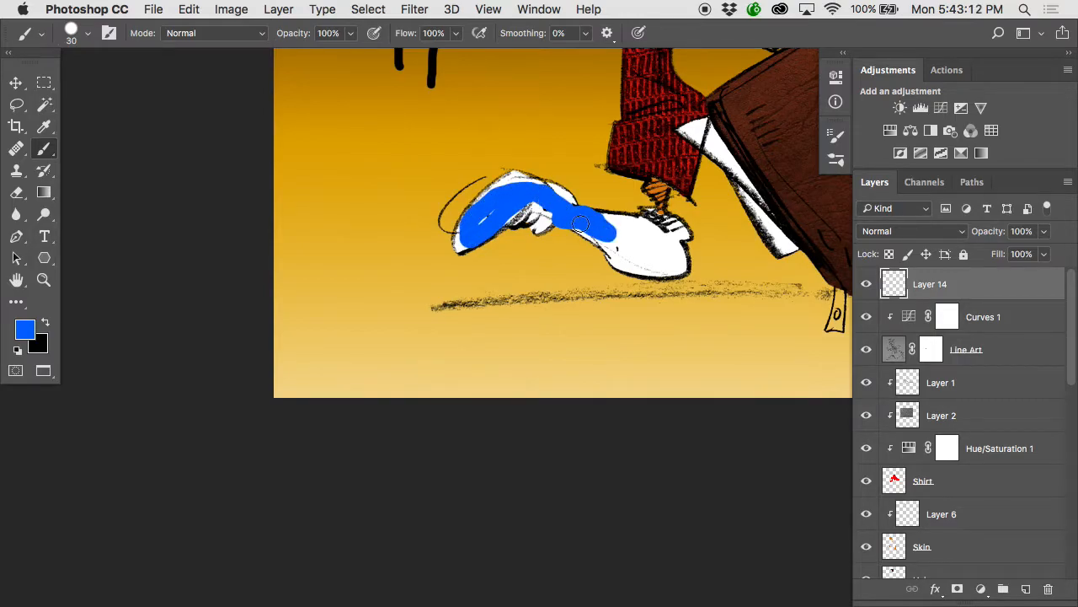
Set the blend mode of Layer 14 to Multiply.
left_click(933, 233)
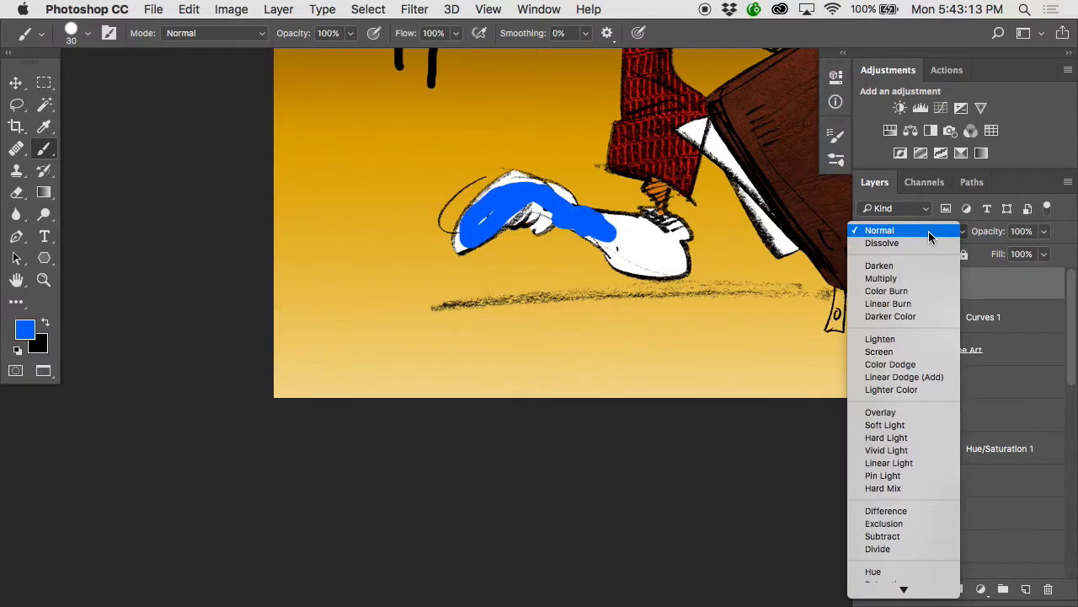
left_click(902, 276)
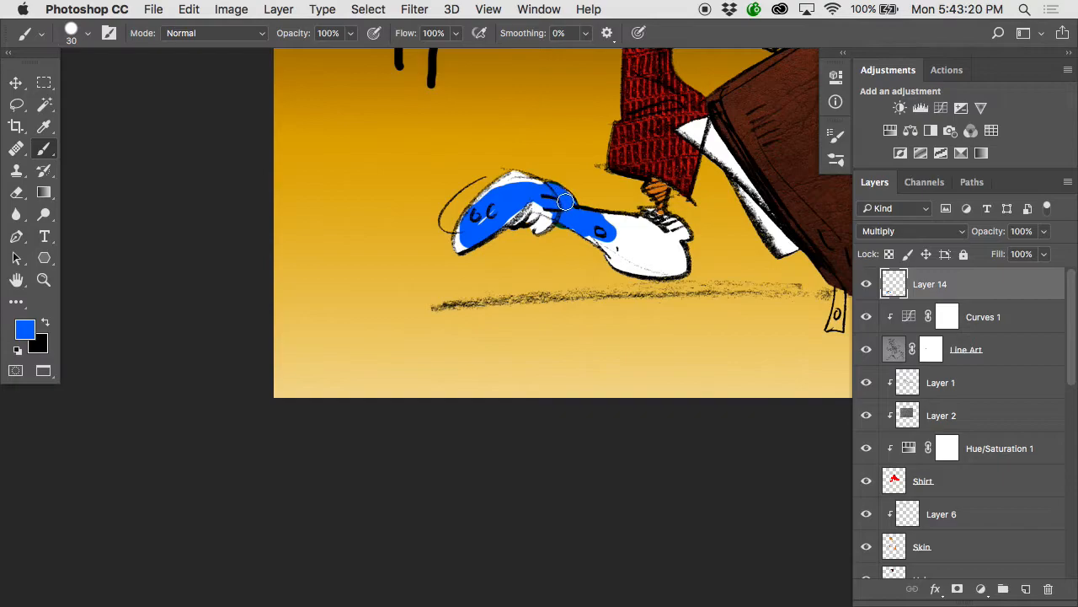
mouse_move(556, 199)
left_mouse_down()
mouse_move(518, 179)
mouse_move(973, 402)
left_mouse_up()
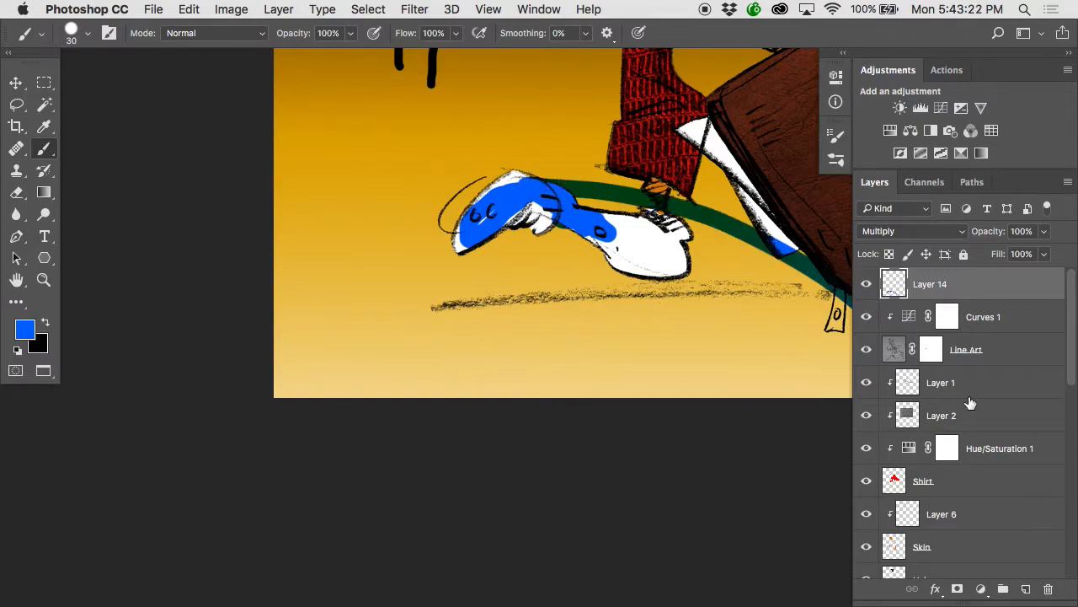
key("super+z")
scroll(968, 402, "down", 10)
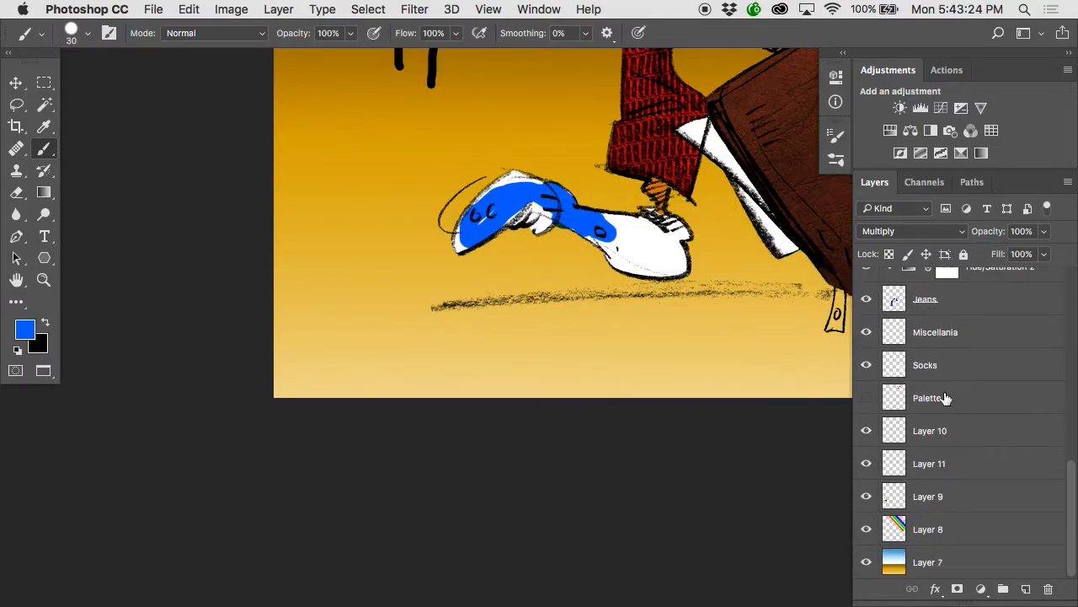
left_click(894, 364)
scroll(898, 361, "up", 10)
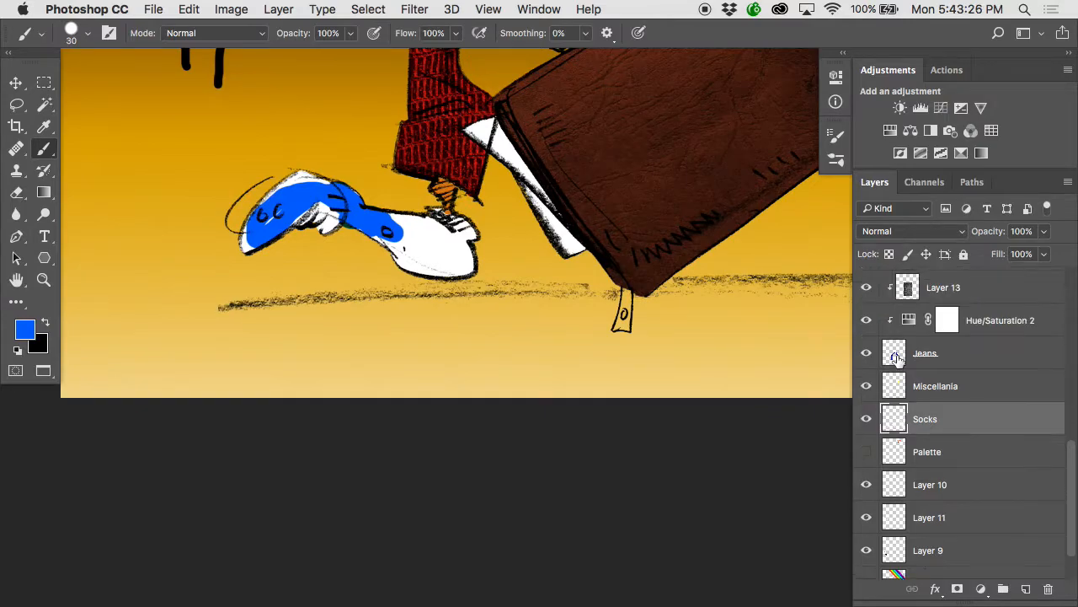
left_click(894, 349)
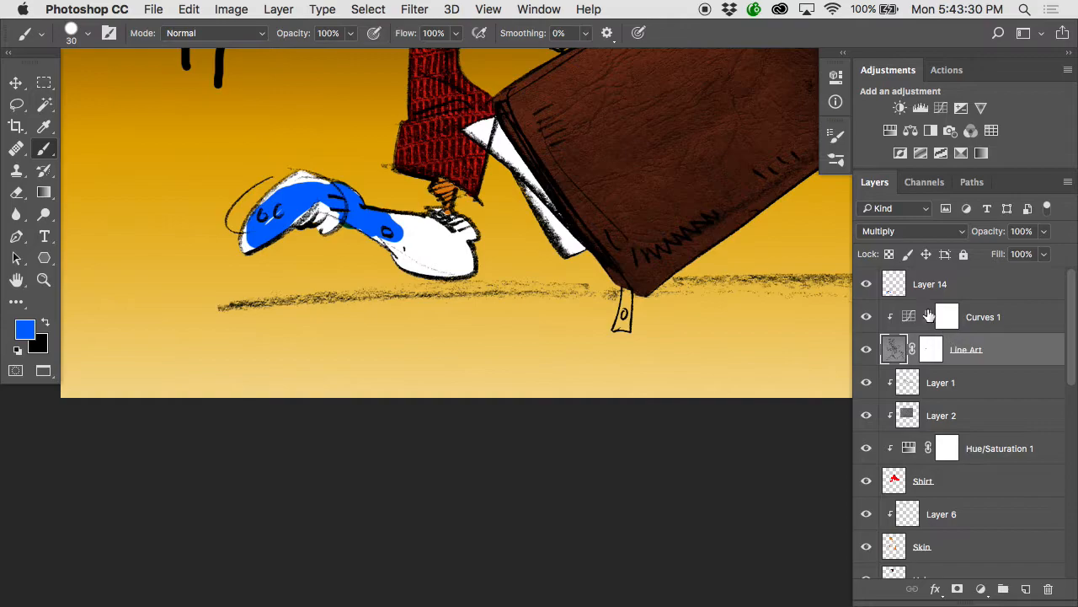
Paint the remaining white edges of the front shoe's toe in blue on Layer 14.
left_click(896, 284)
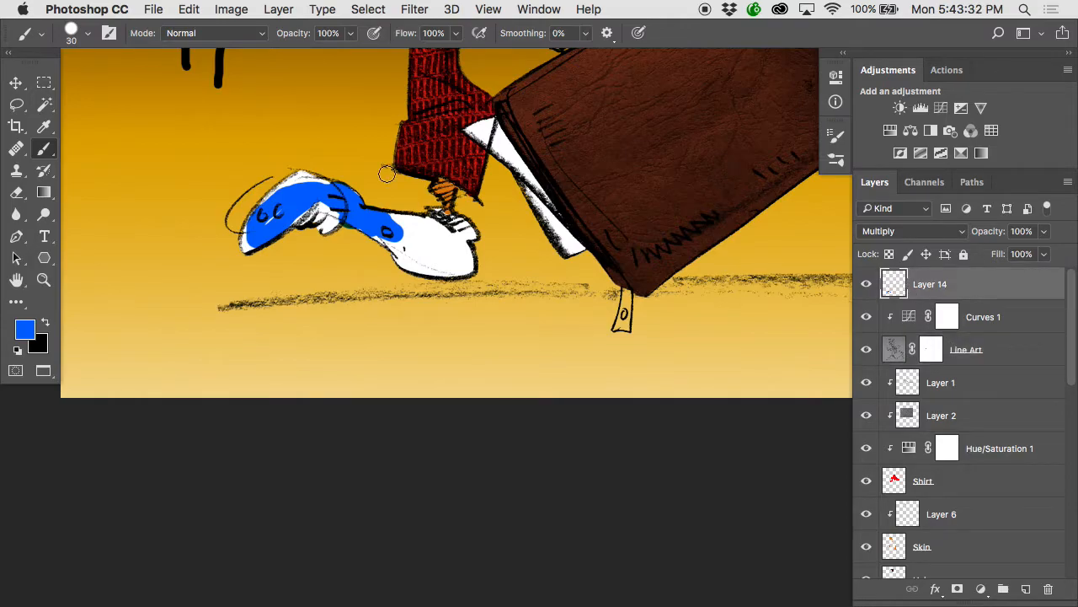
left_click_drag(316, 187, 250, 236)
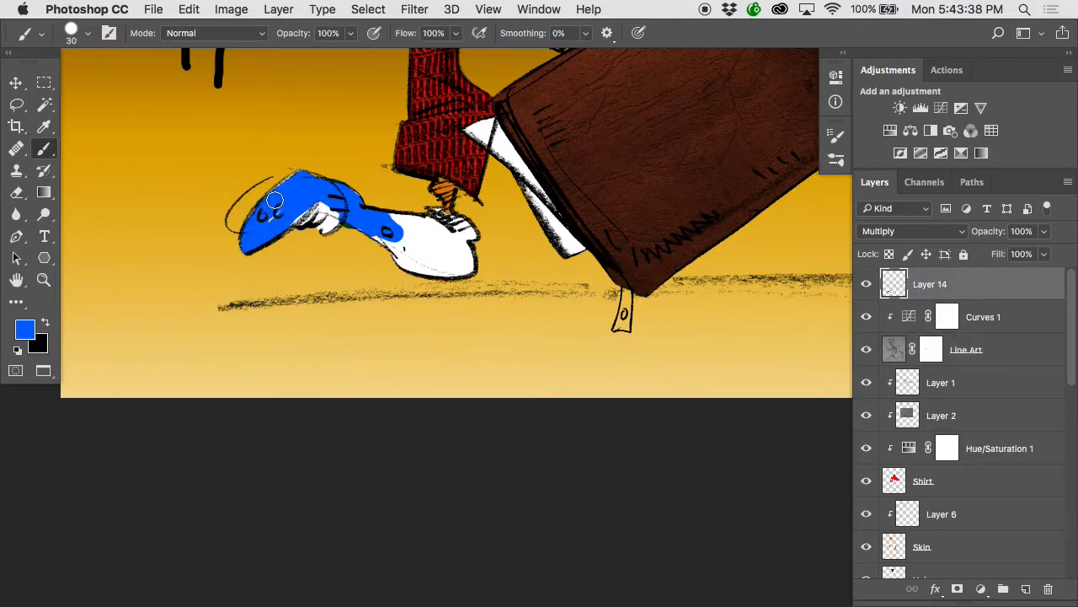